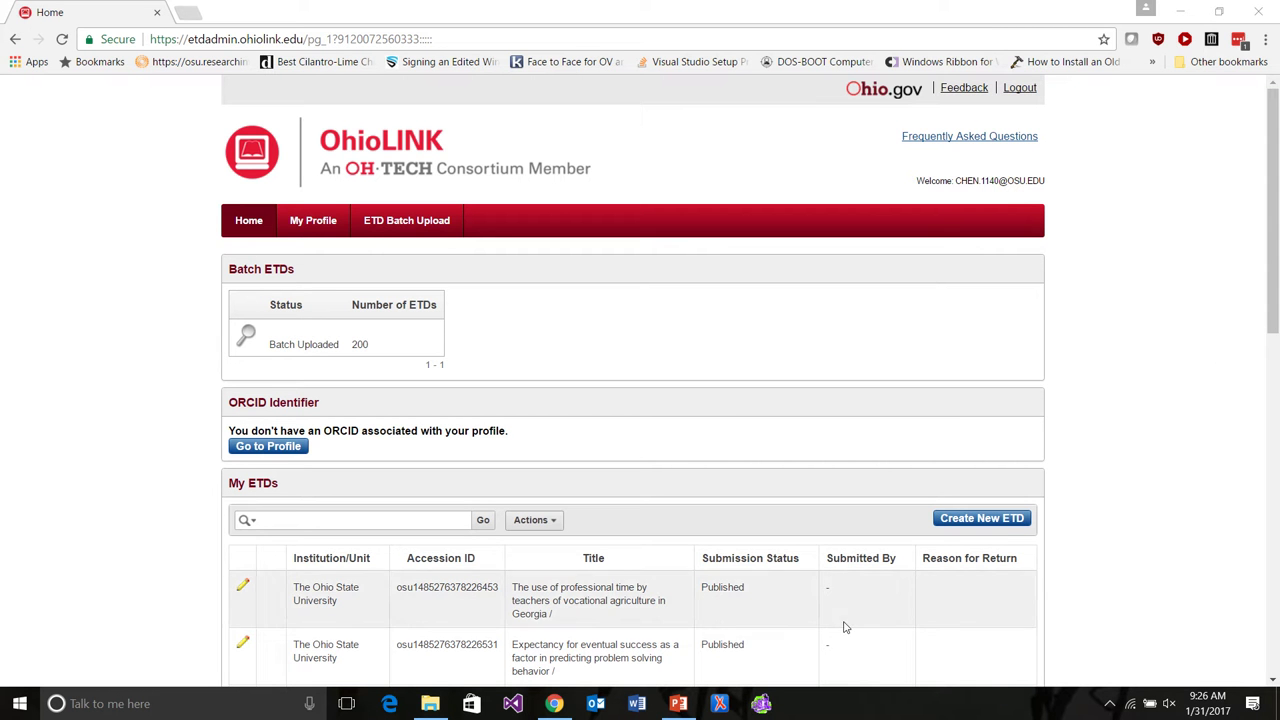
Switch to File Explorer and examine the contents of batch folders 0 and 3 inside Files to Process.
left_click(429, 704)
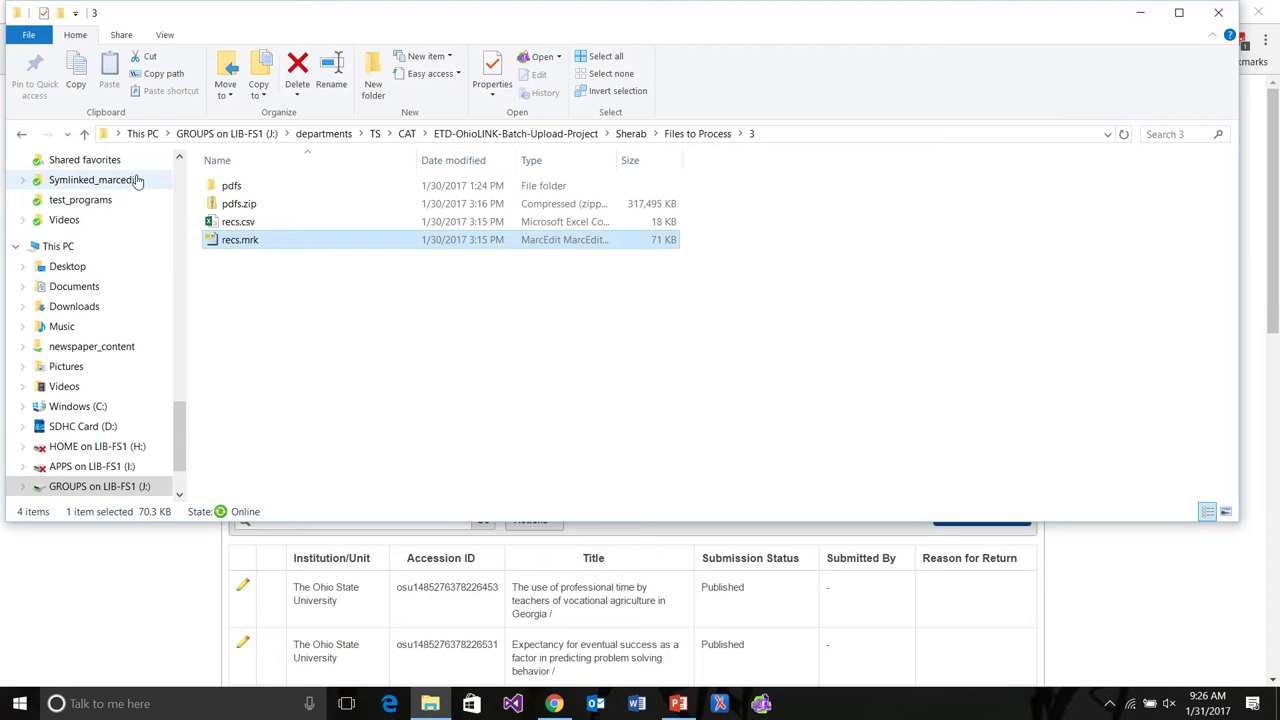
left_click(84, 133)
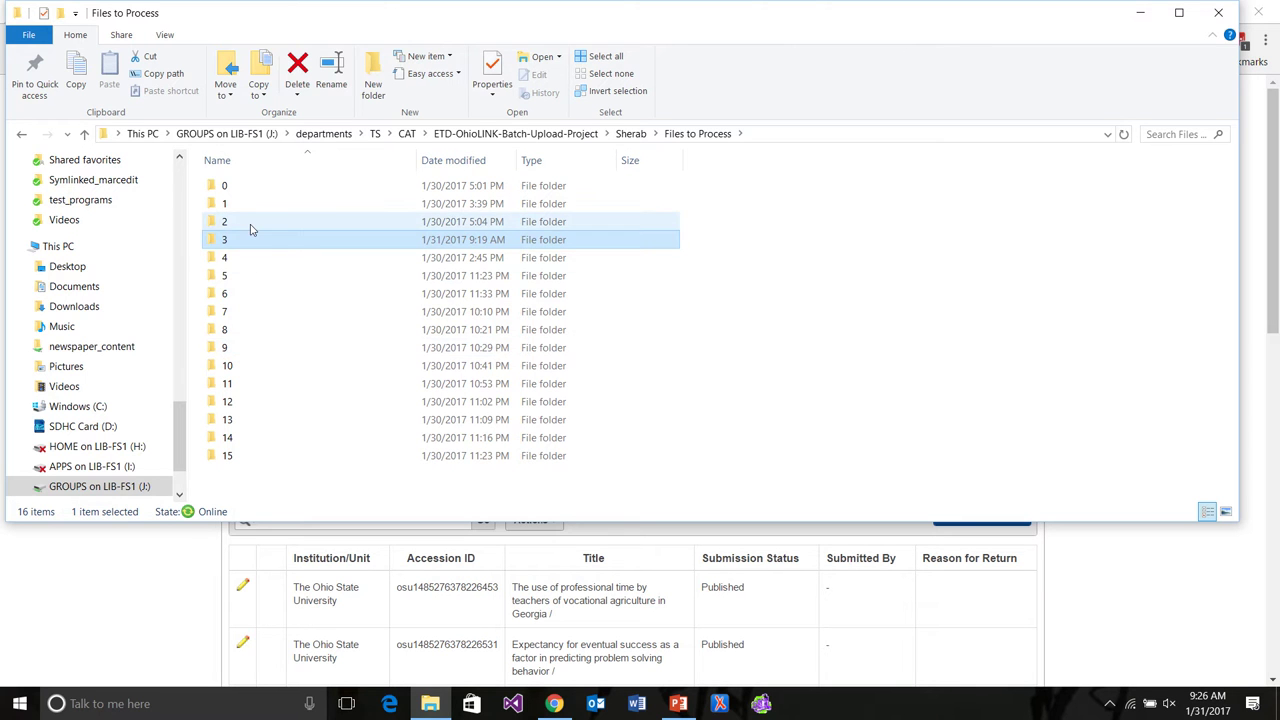
double_click(225, 190)
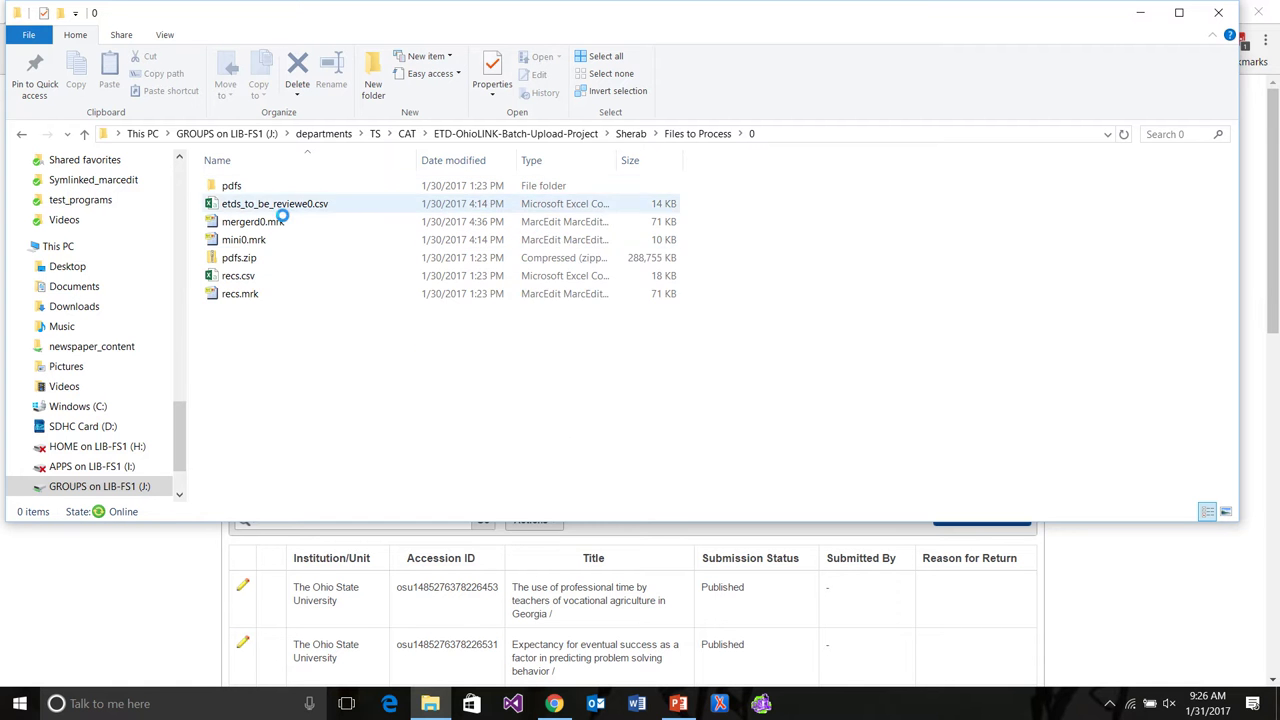
left_click(85, 132)
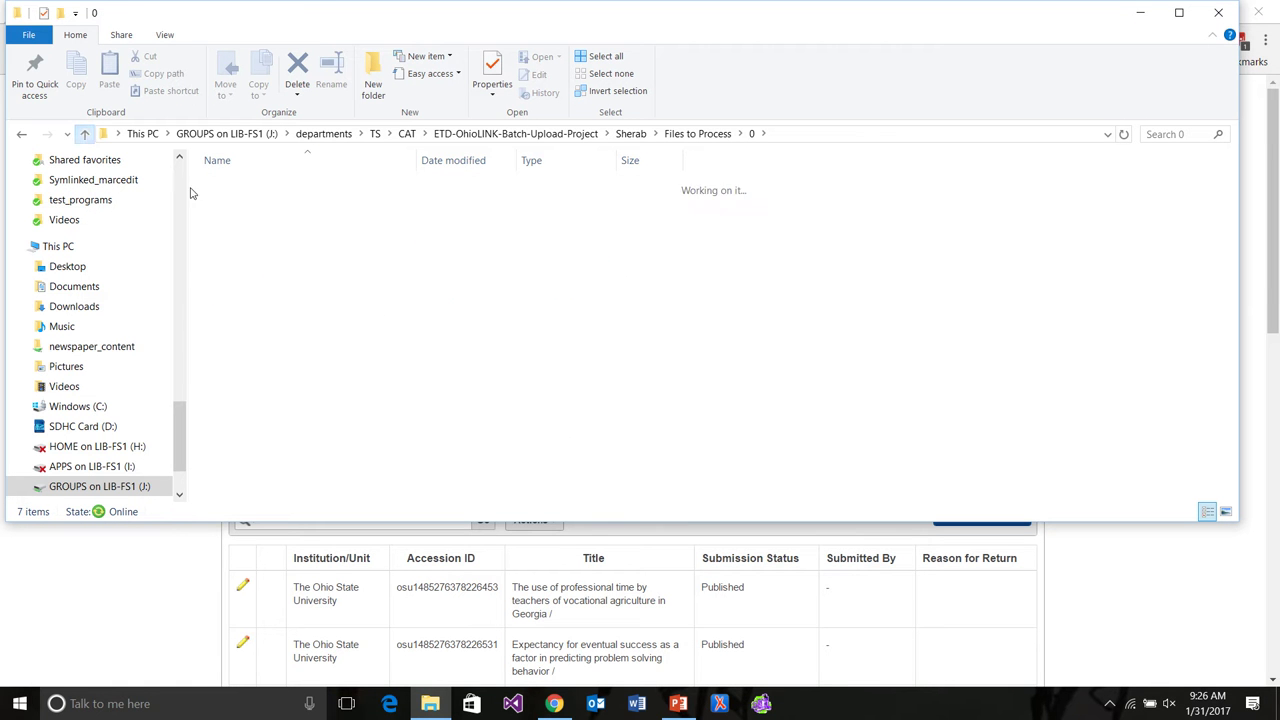
double_click(226, 239)
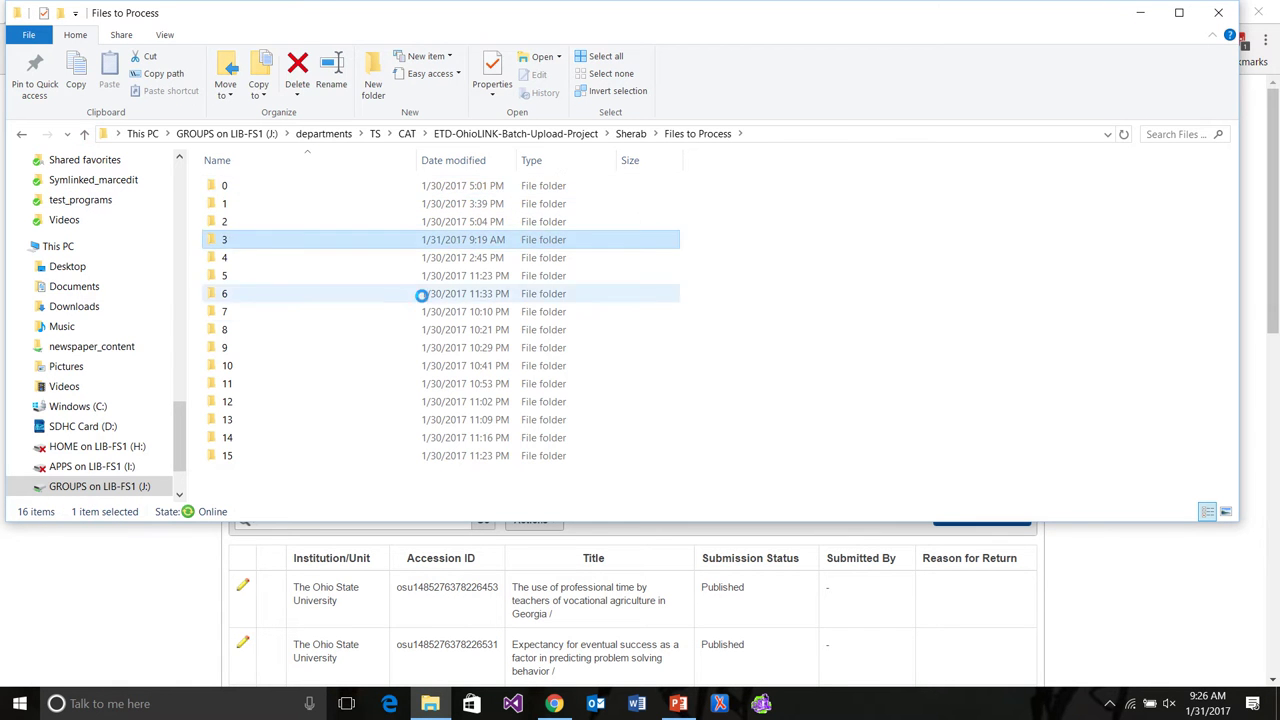
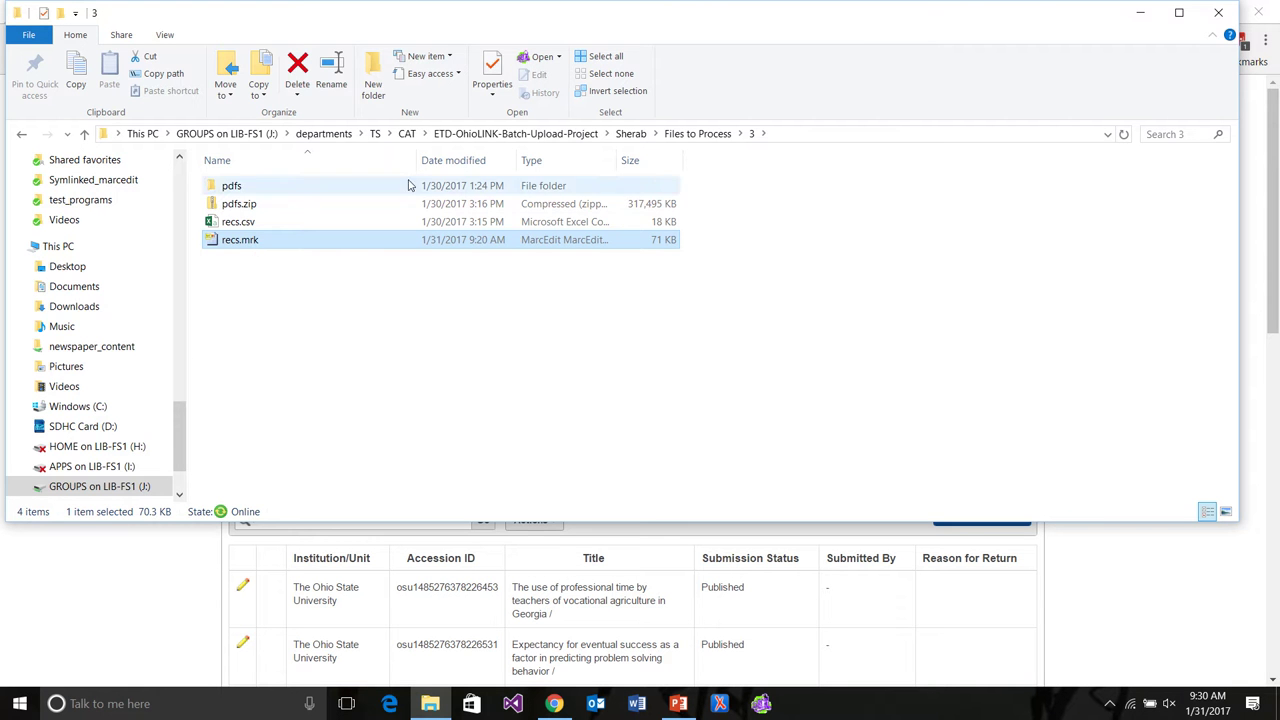
left_click(1150, 13)
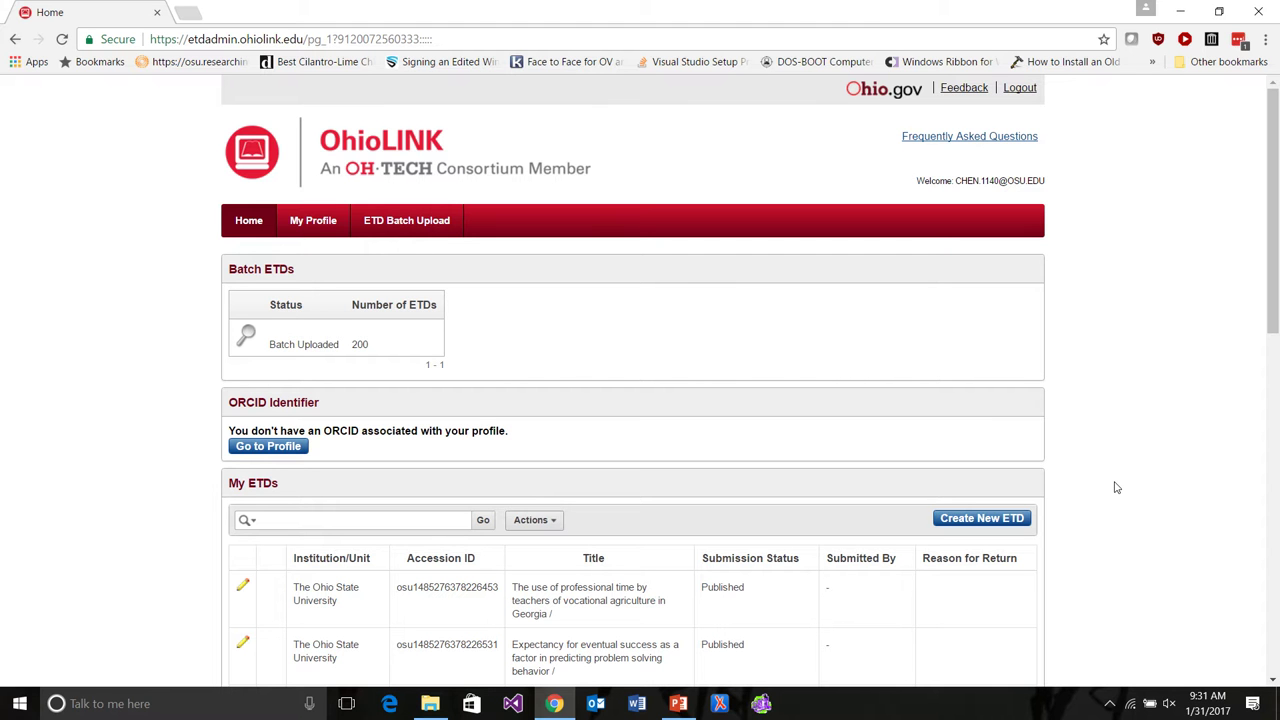
Open the ETD batch upload form and set the submission site to The Ohio State University.
left_click(409, 222)
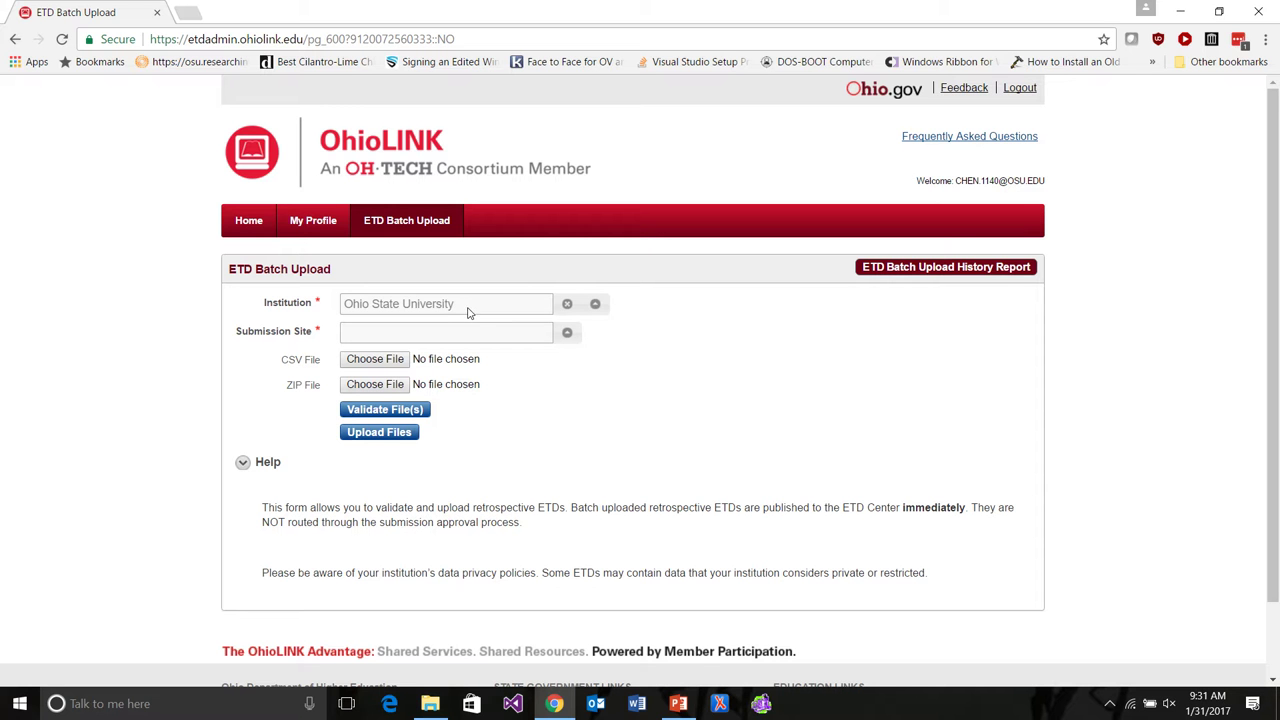
left_click(566, 334)
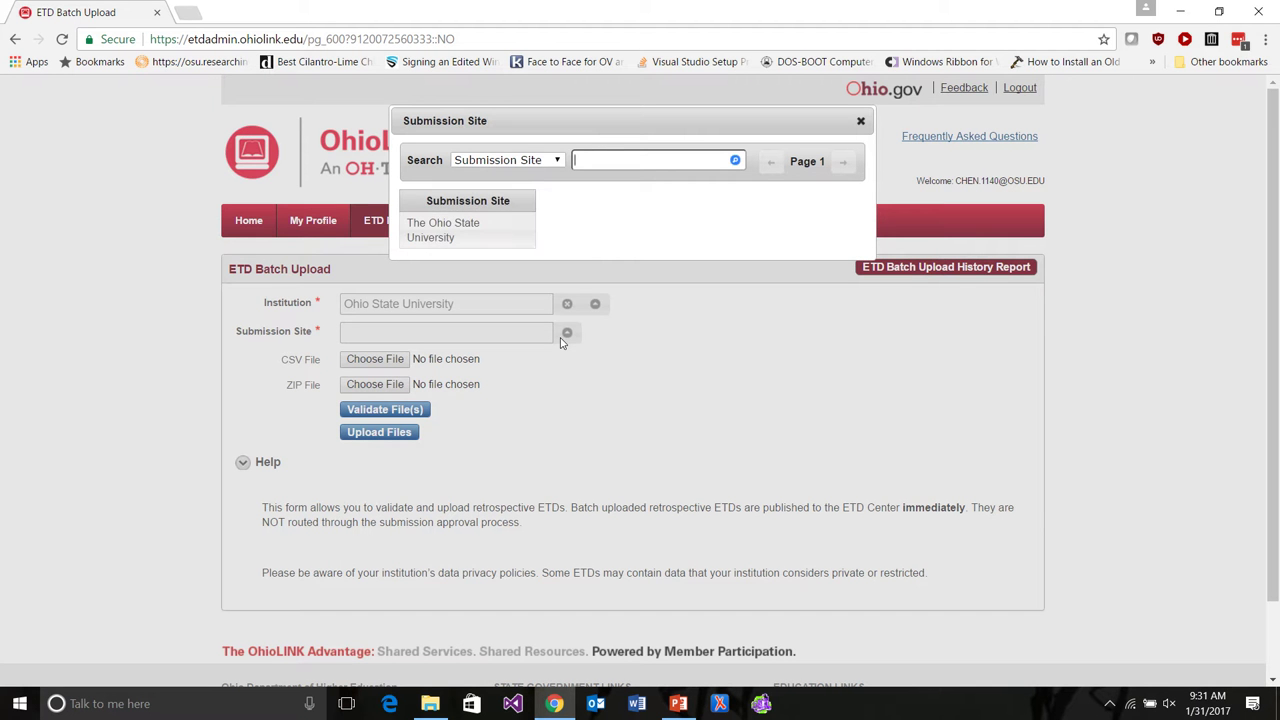
left_click(444, 235)
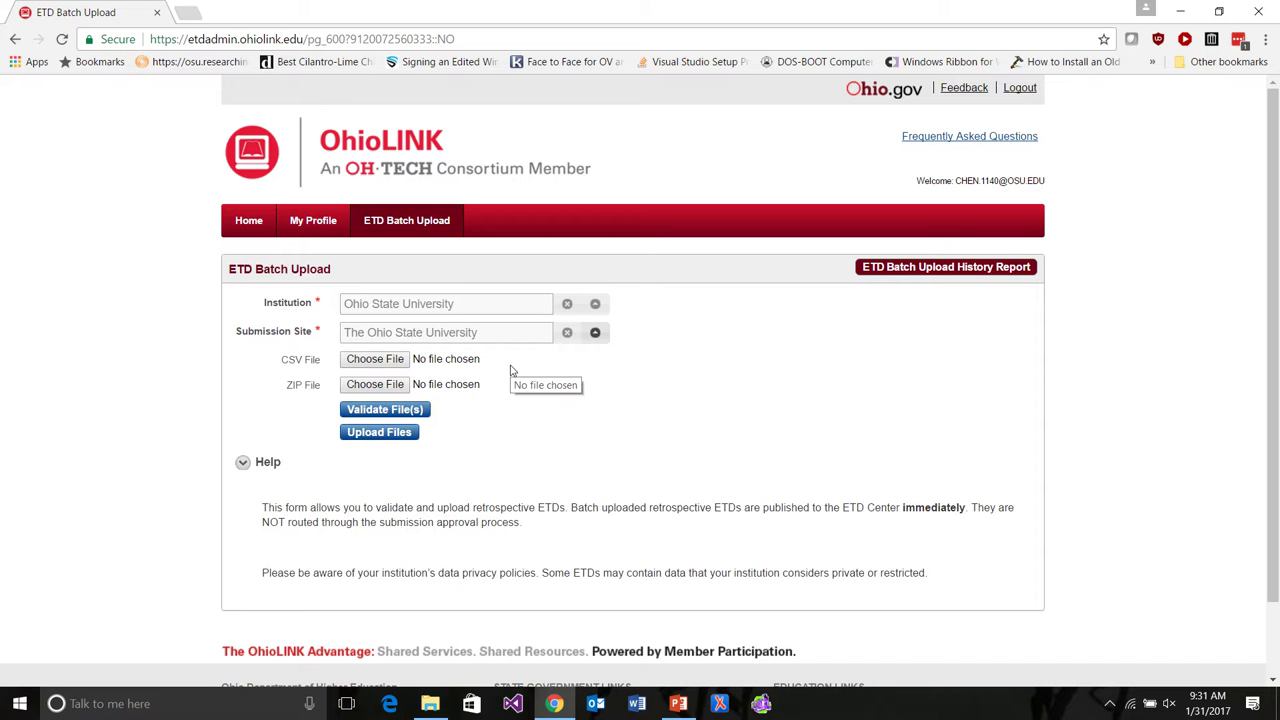
Start choosing the CSV file and browse GROUPS (J:) through departments, TS and CAT to the ETD-OhioLINK-Batch-Upload-Project folder.
left_click(392, 365)
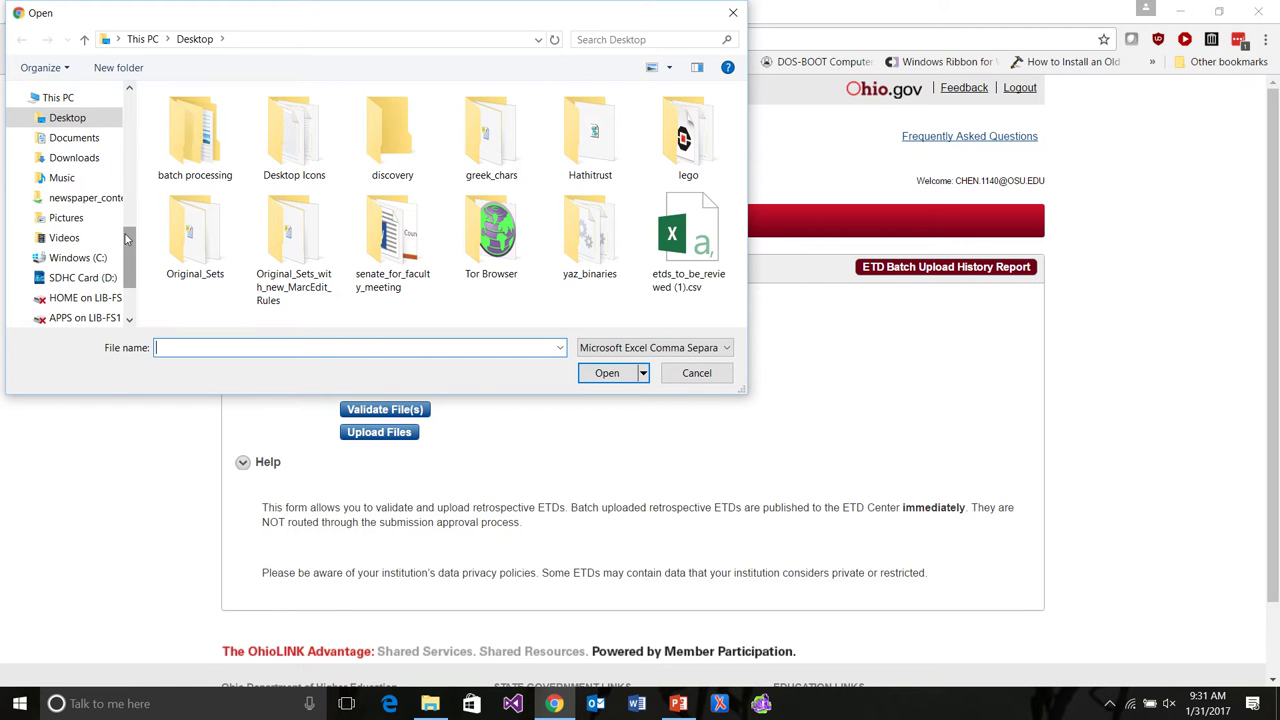
scroll(127, 238, "down", 3)
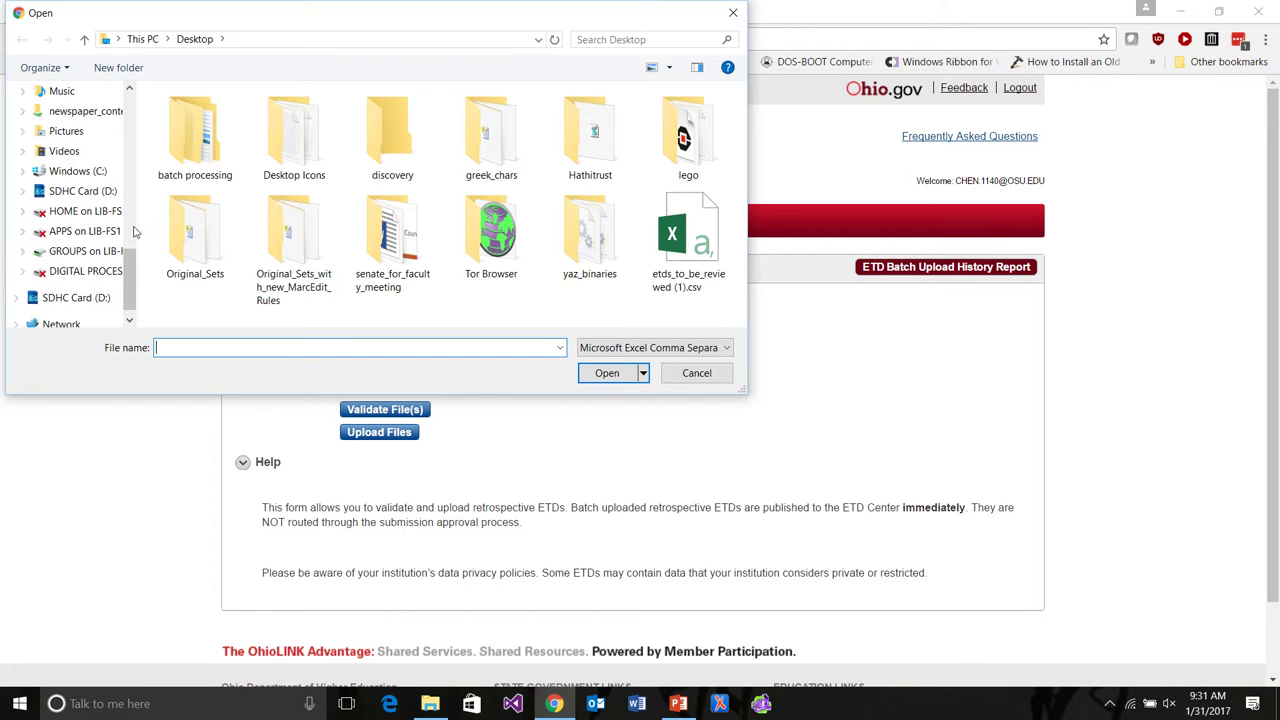
left_click_drag(135, 232, 204, 248)
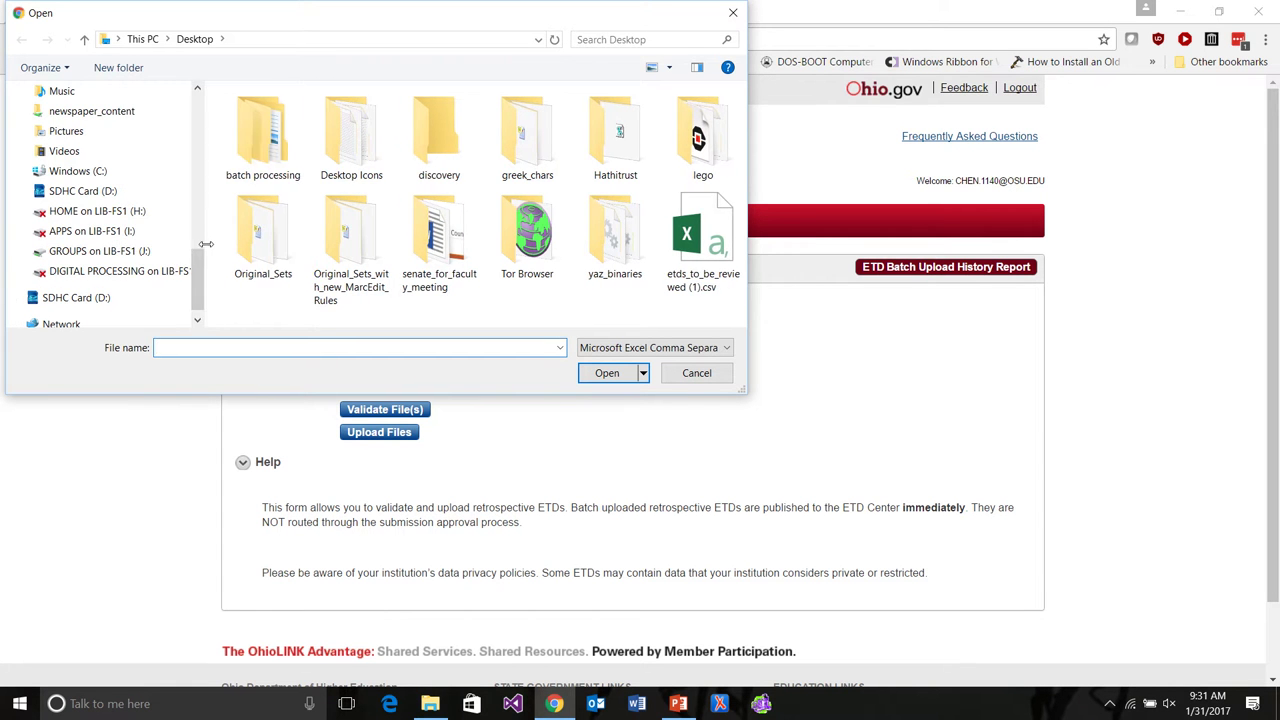
left_click(139, 253)
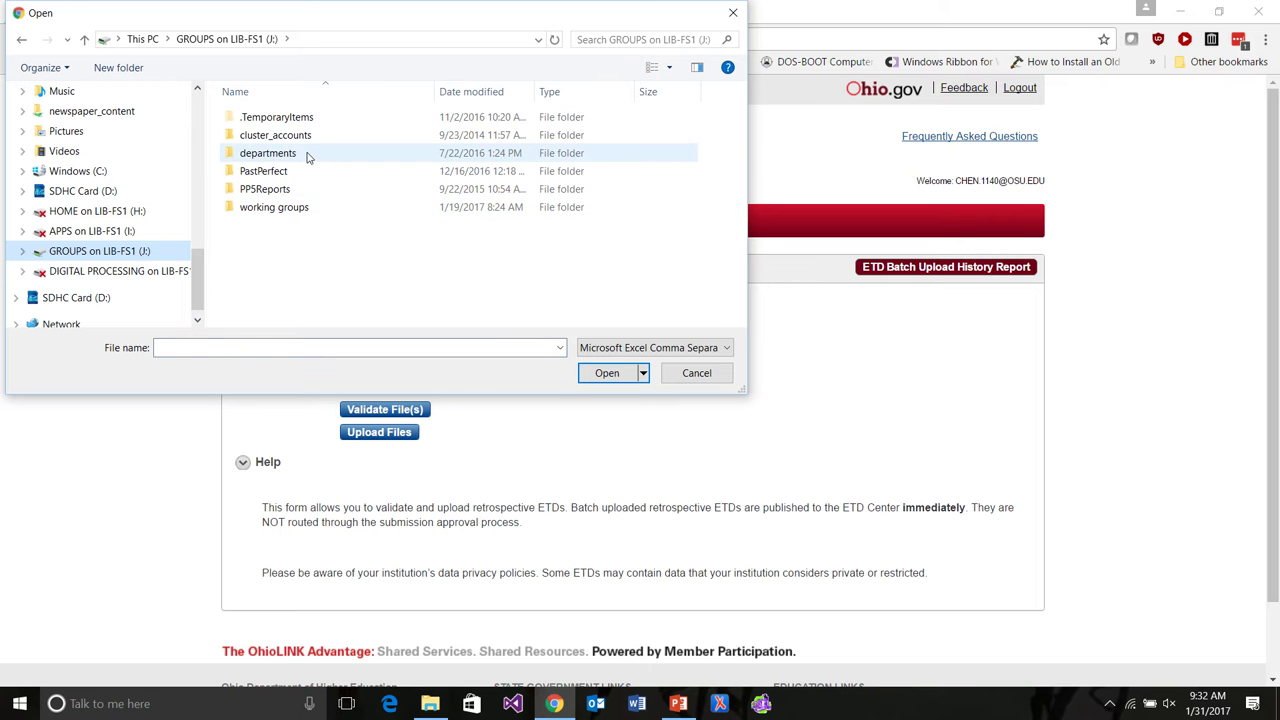
double_click(308, 155)
scroll(294, 250, "down", 1)
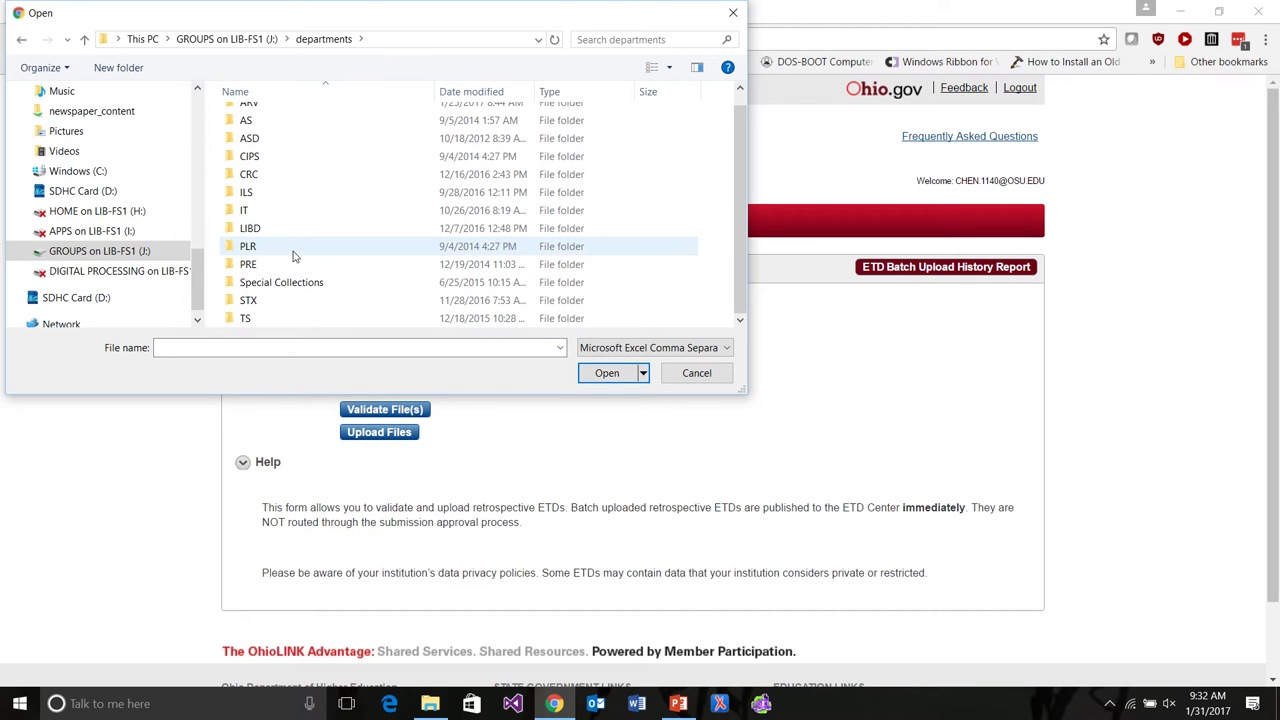
double_click(252, 318)
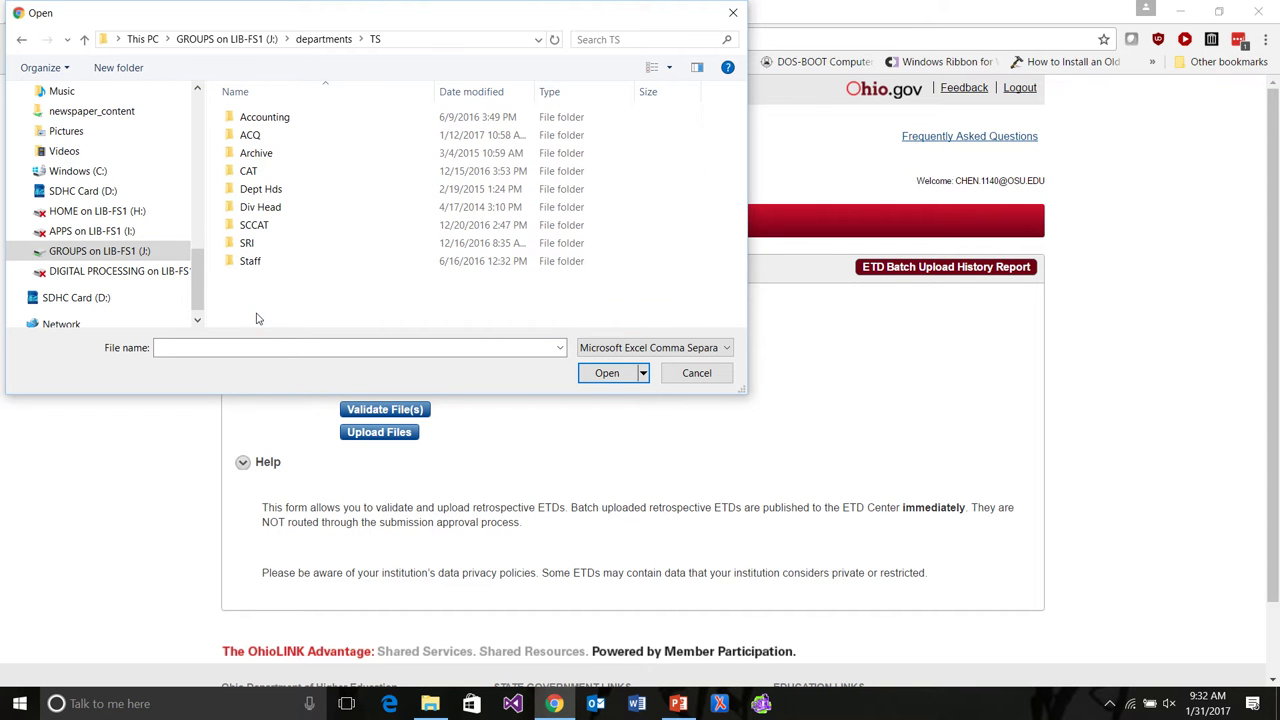
double_click(250, 171)
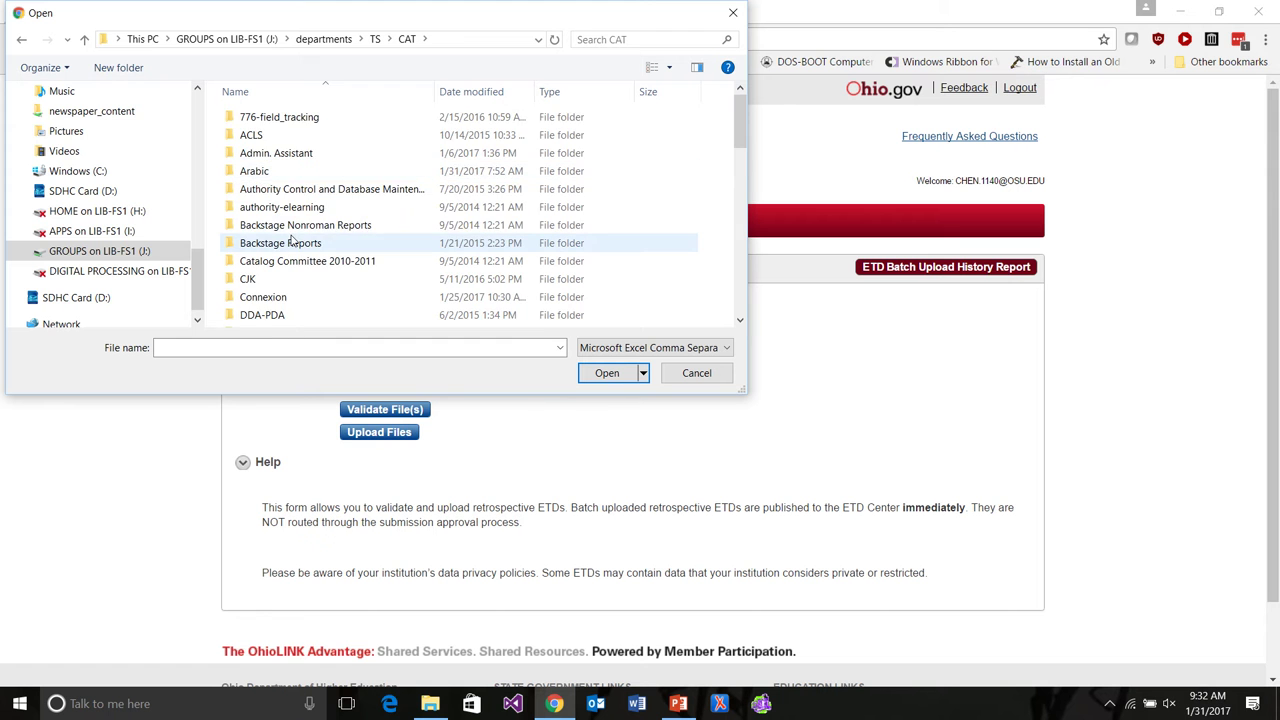
scroll(292, 238, "down", 2)
scroll(292, 240, "down", 6)
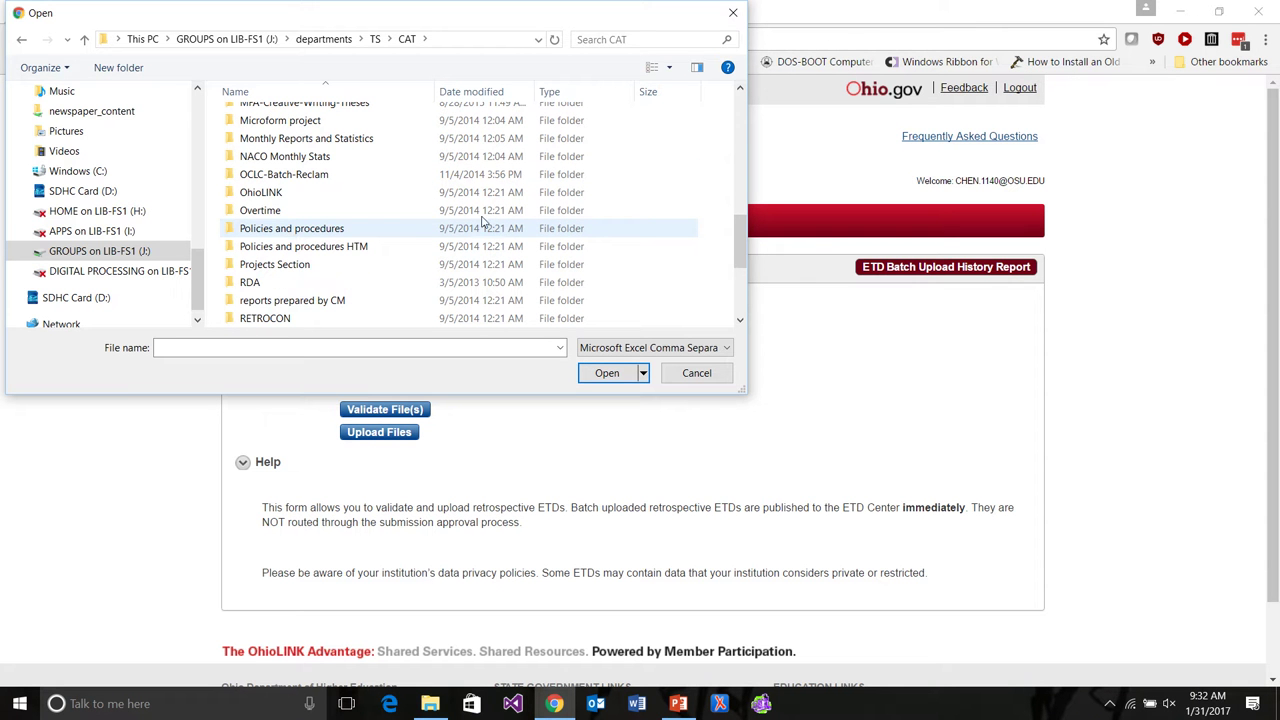
left_click_drag(742, 250, 742, 193)
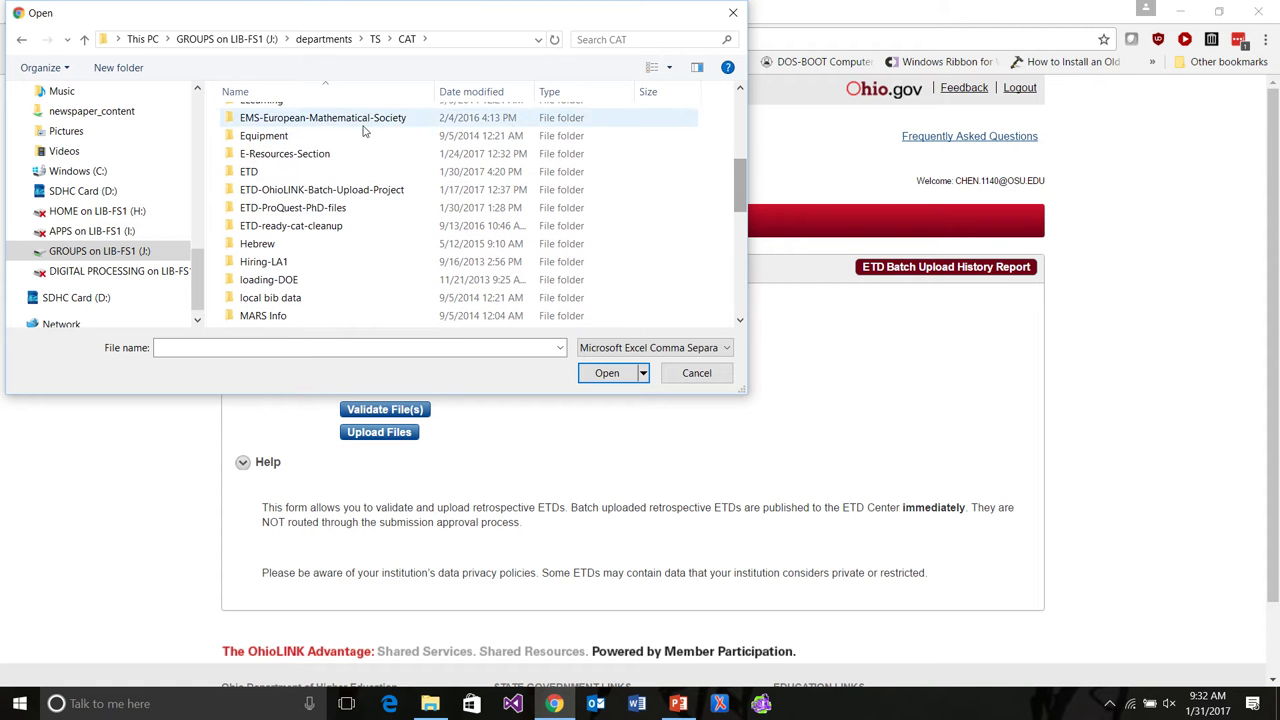
double_click(365, 189)
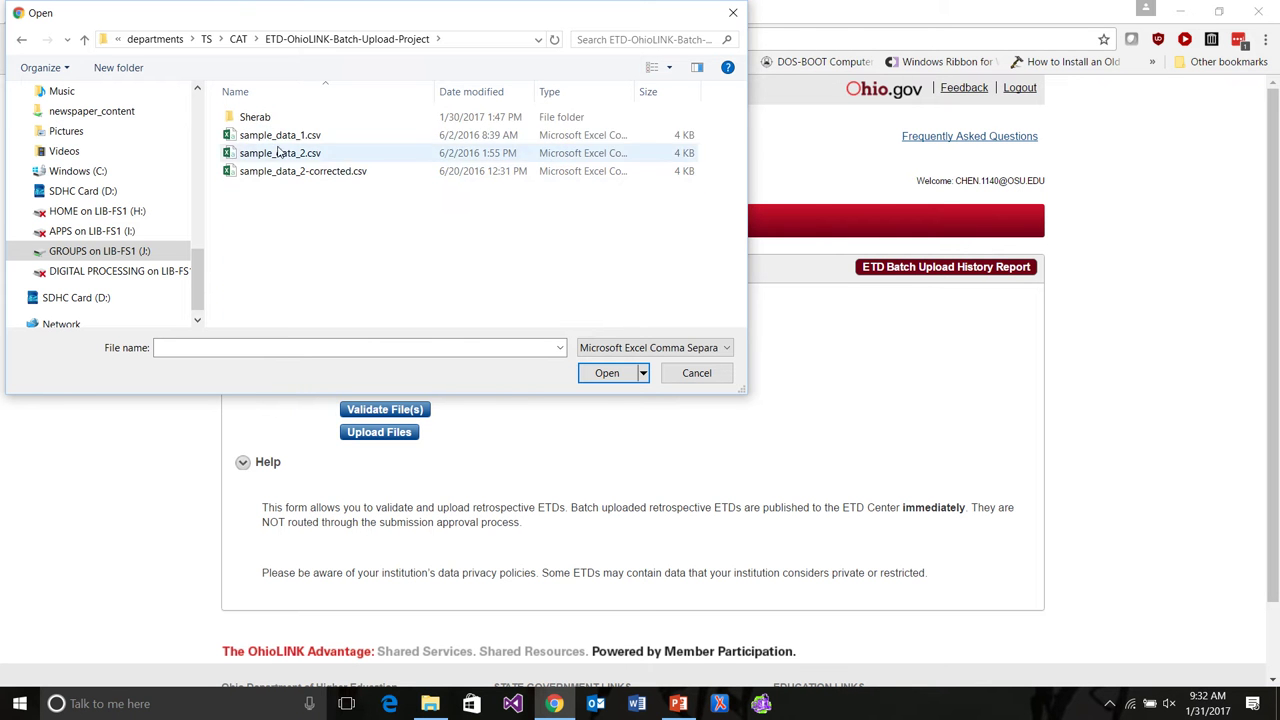
Attach recs.csv from folder 3 of Files to Process as the CSV file.
double_click(256, 119)
double_click(260, 122)
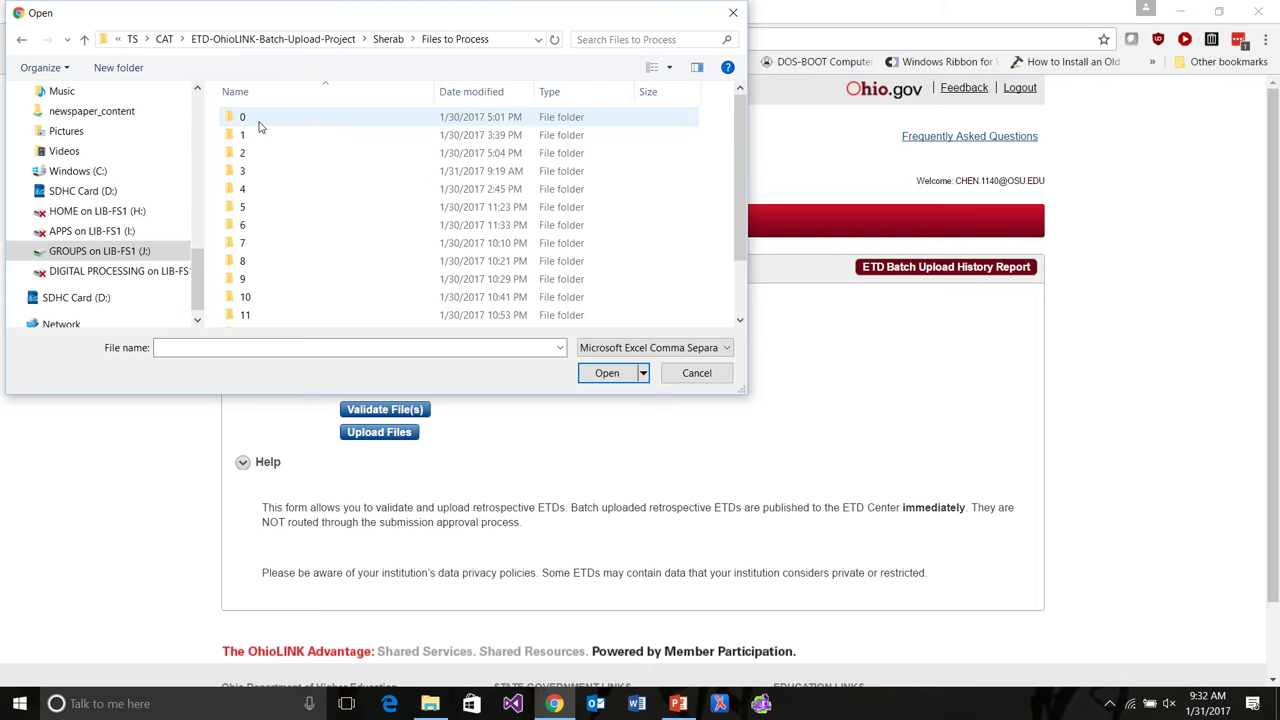
double_click(243, 172)
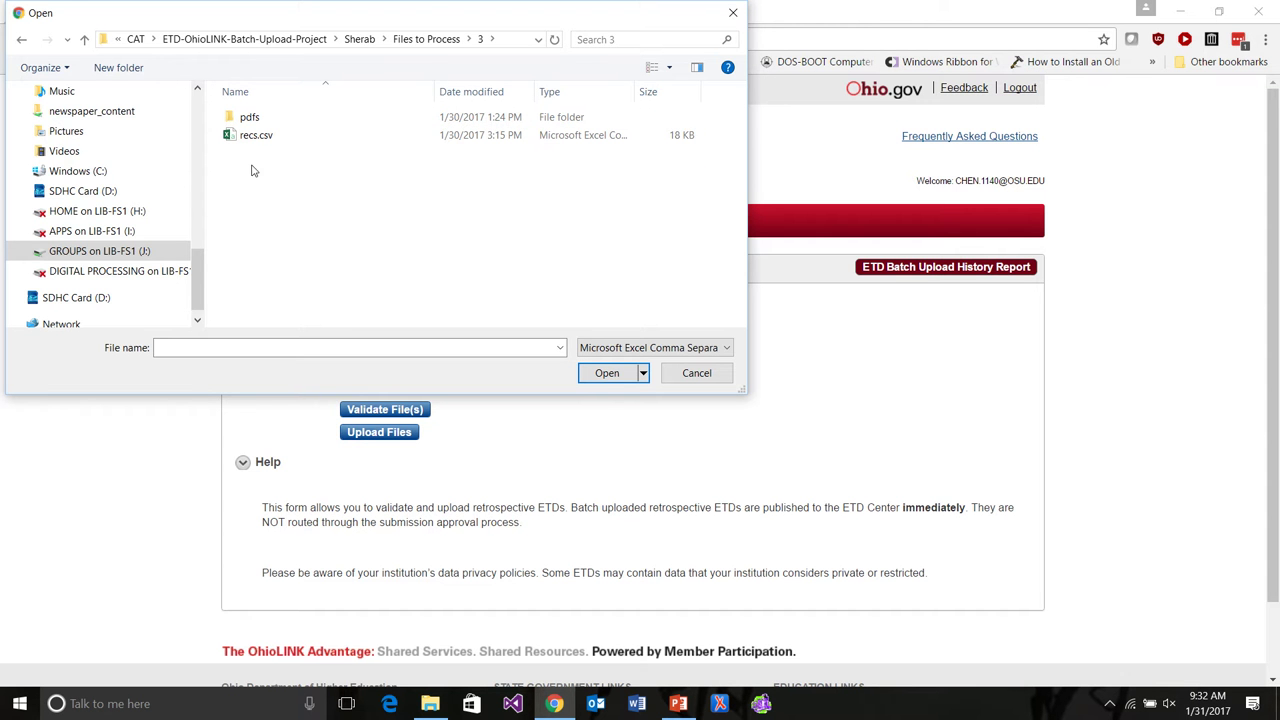
left_click(251, 140)
double_click(251, 140)
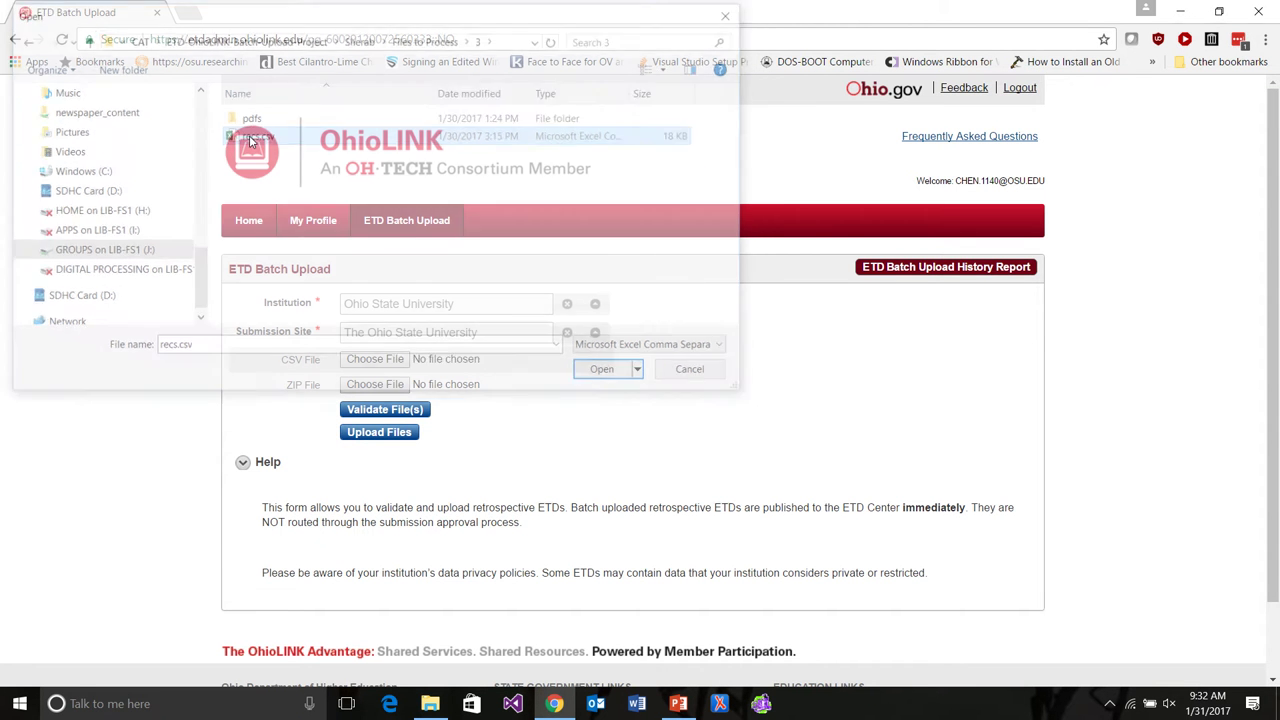
Attach pdfs.zip from folder 3 as the ZIP file and validate the two files.
left_click(377, 384)
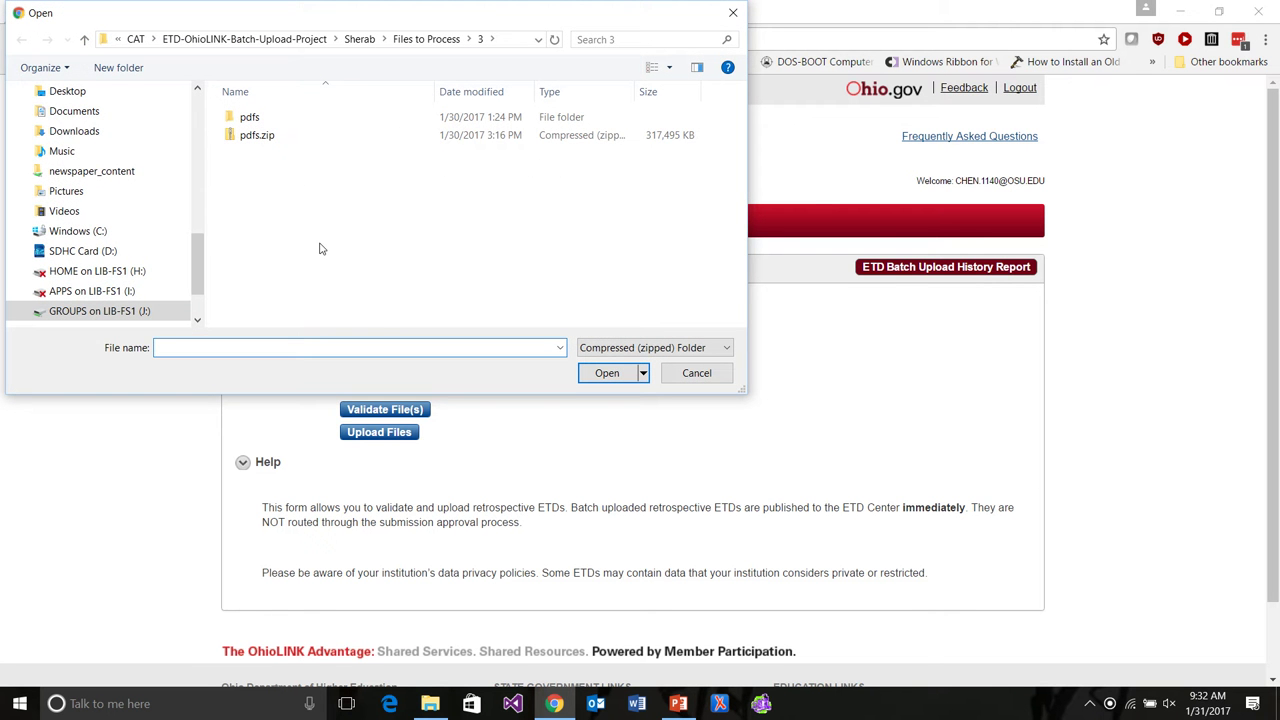
left_click(251, 140)
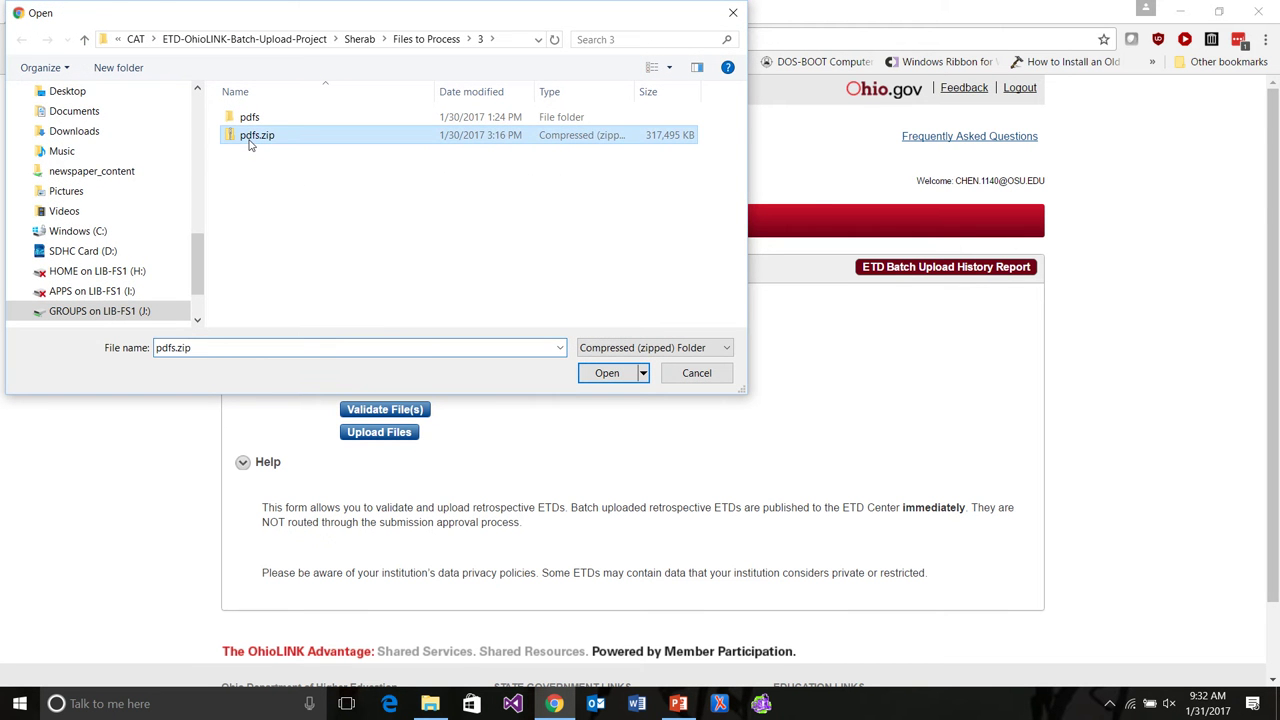
double_click(251, 140)
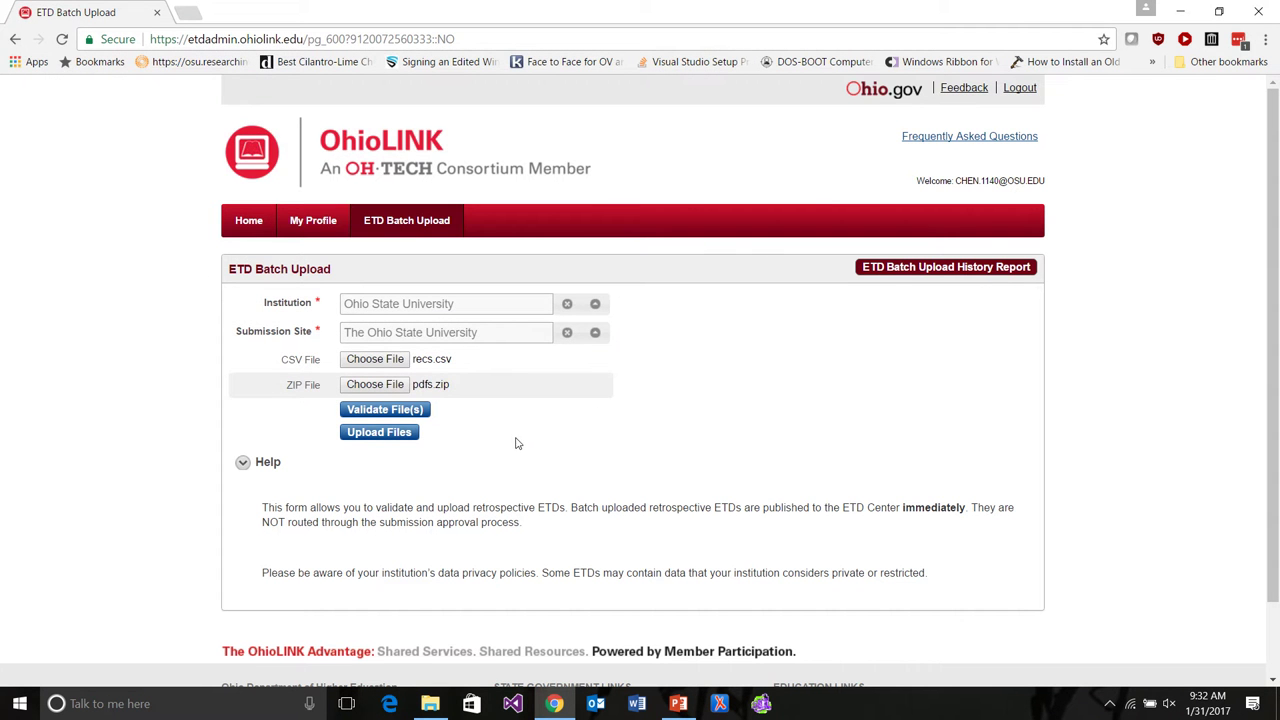
left_click(418, 412)
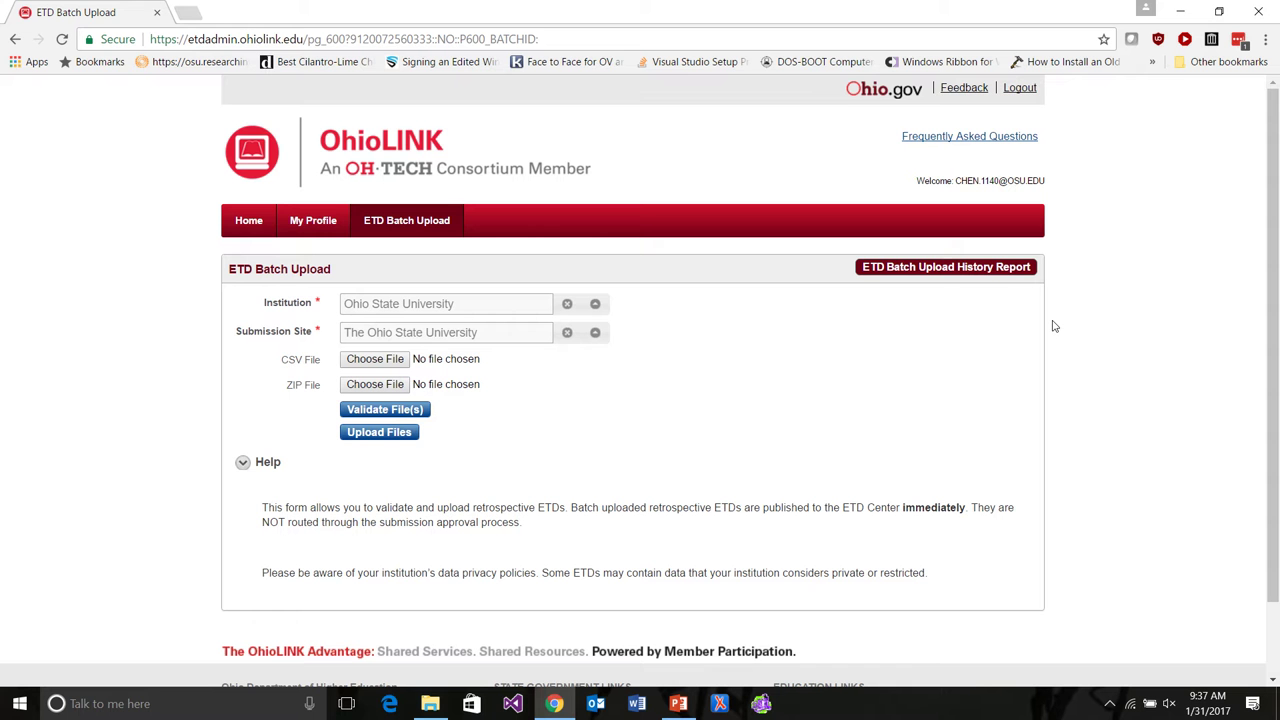
Open the ETD batch upload history report and refresh it to check the result of the latest validation.
left_click(949, 274)
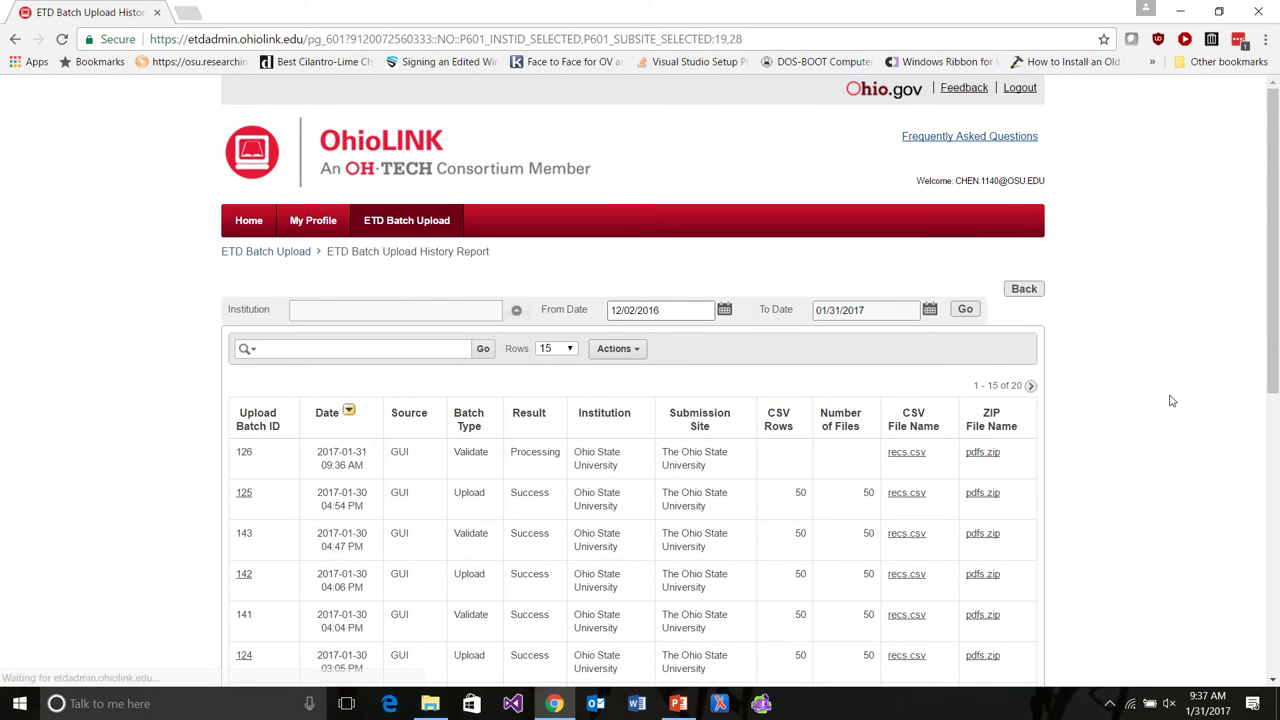
scroll(1170, 400, "down", 2)
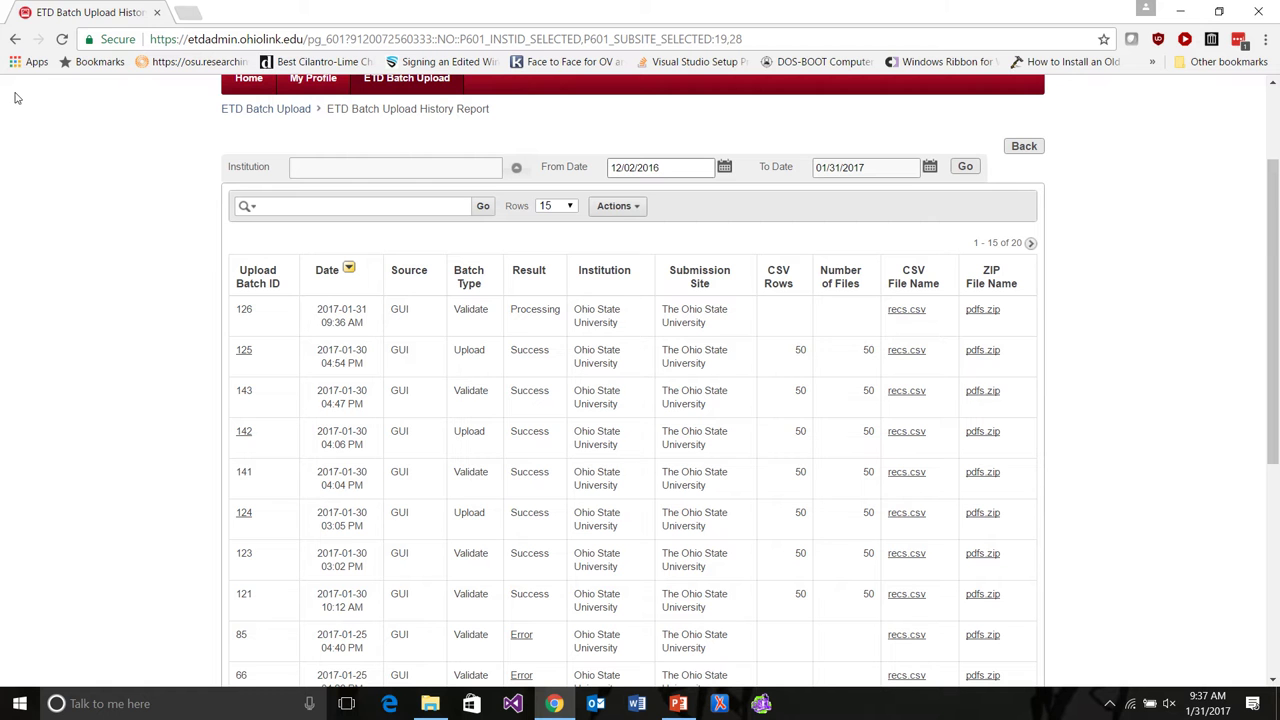
left_click(62, 40)
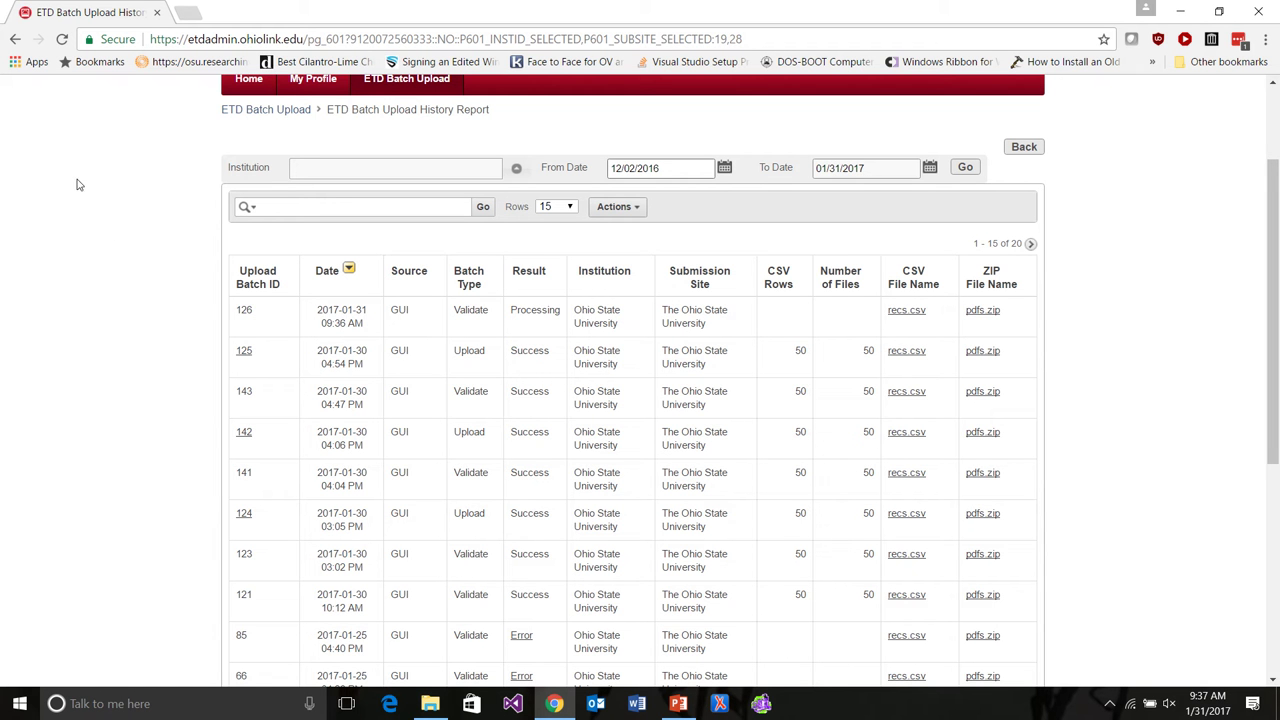
left_click(63, 41)
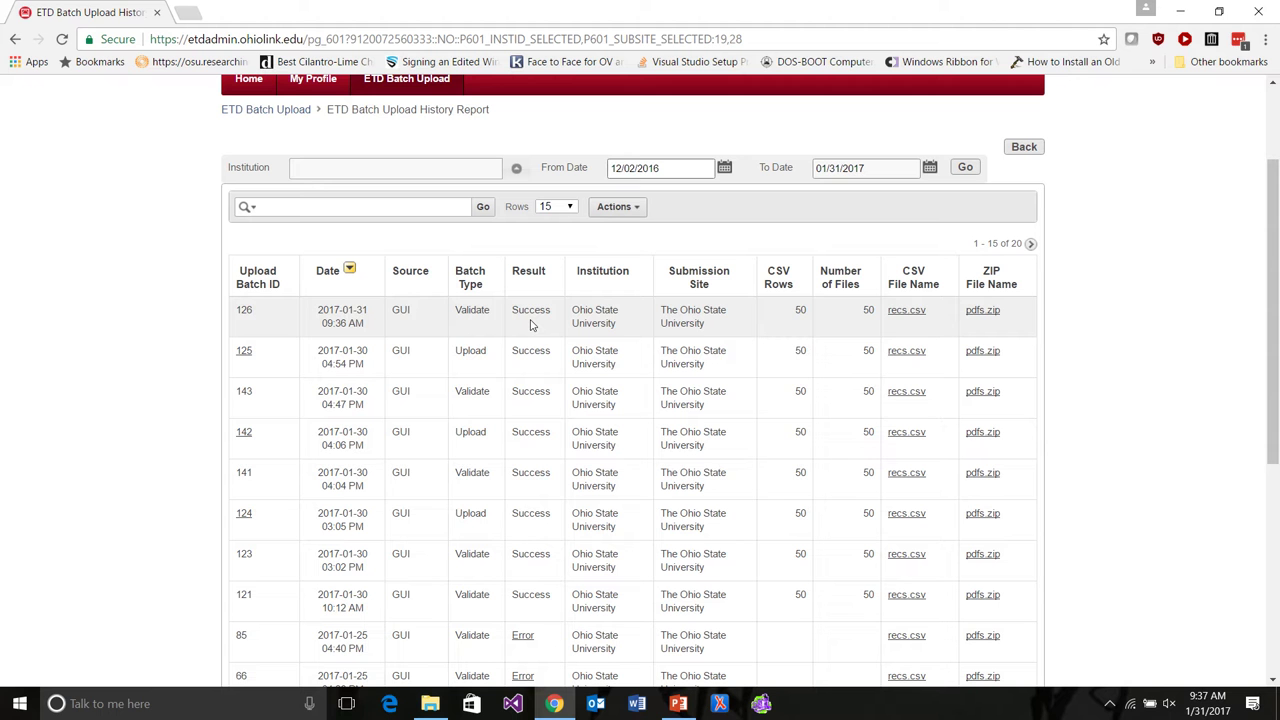
Return to the batch upload form and attach recs.csv from folder 3 again as the CSV file.
left_click(1024, 155)
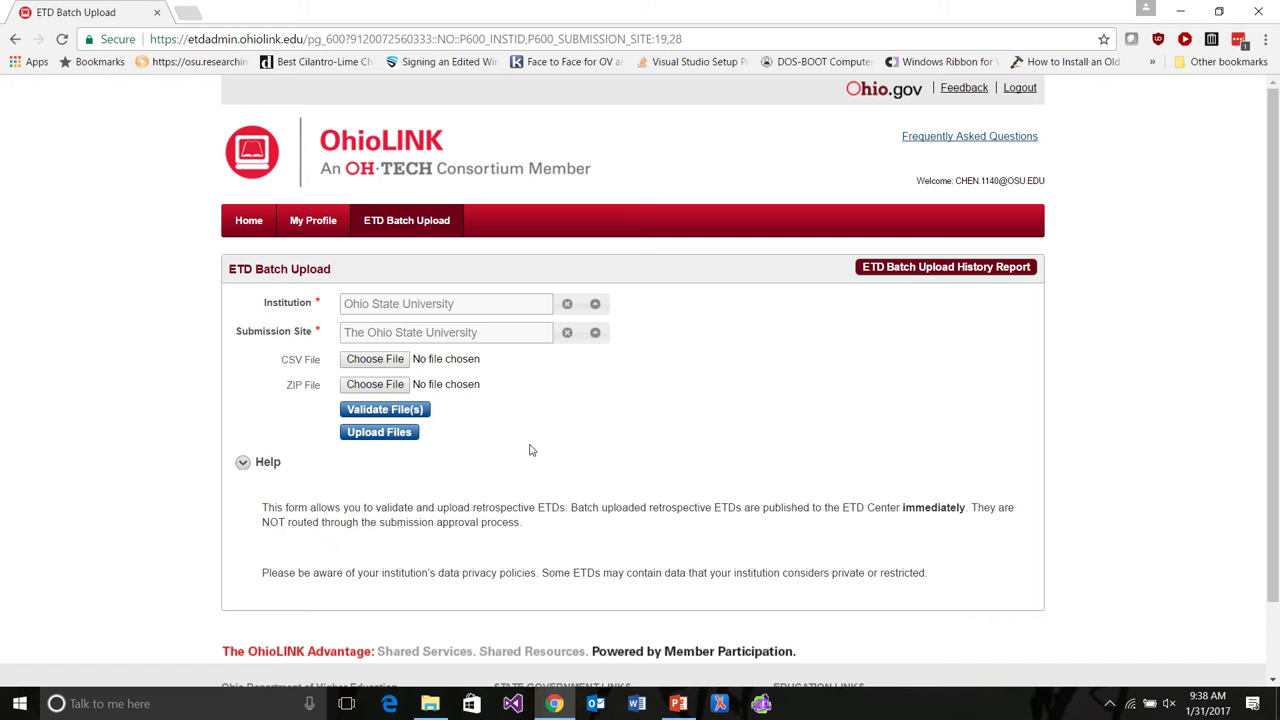
left_click(377, 367)
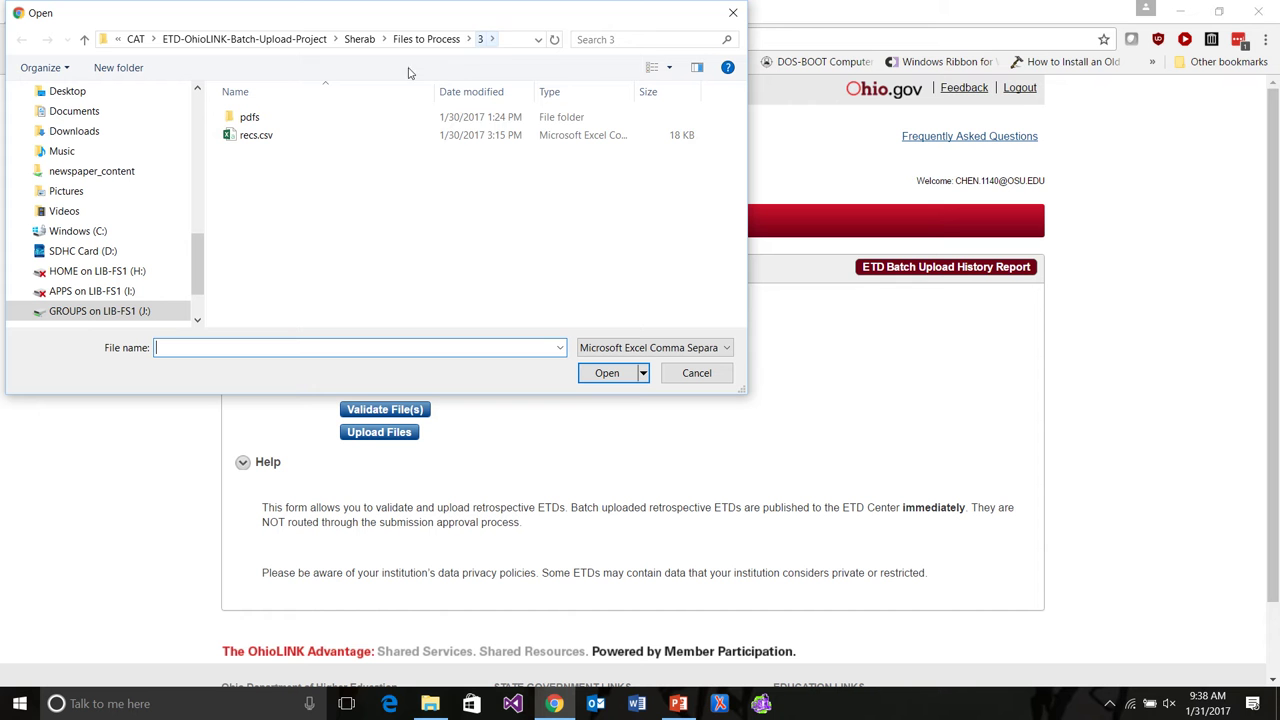
left_click(250, 135)
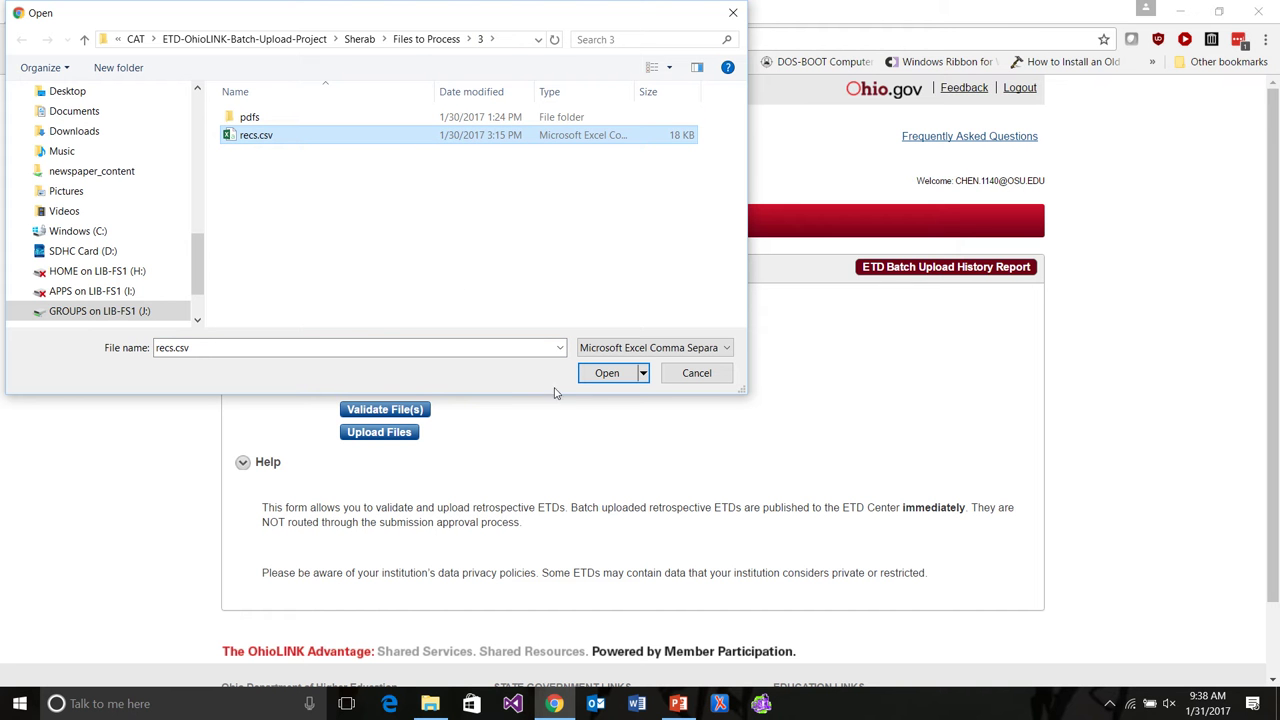
left_click(606, 373)
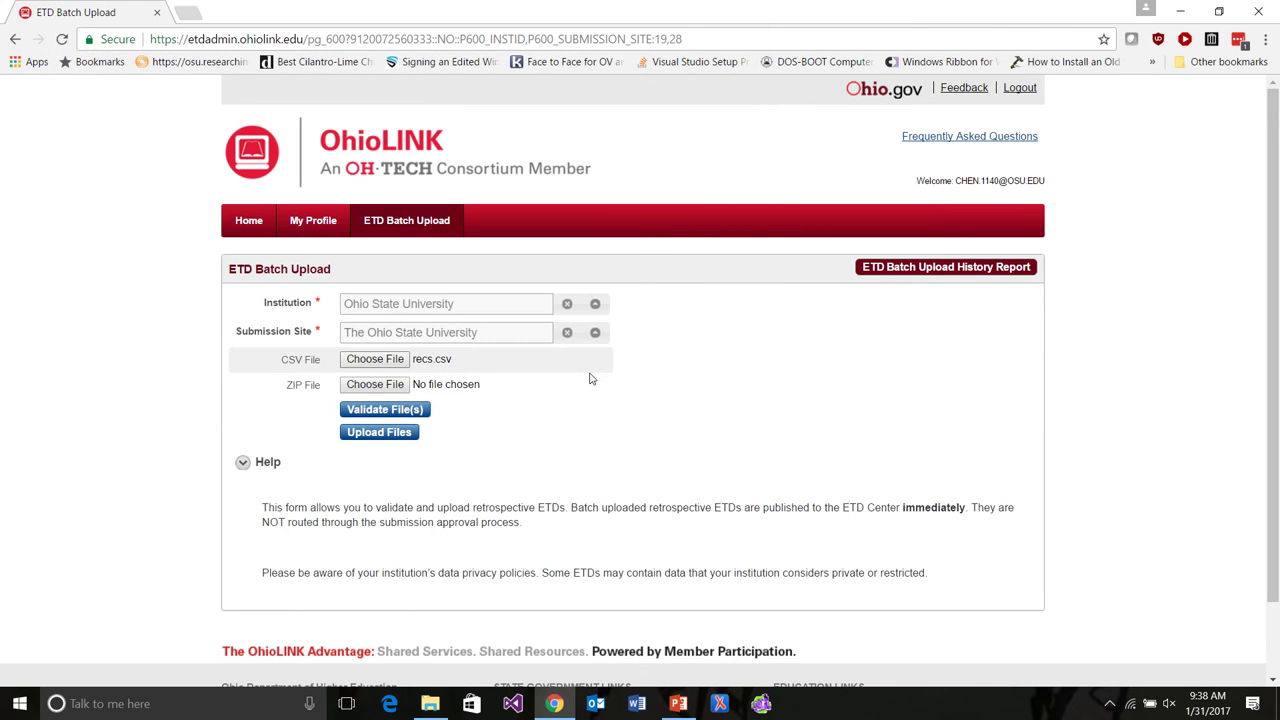
Attach pdfs.zip from folder 3 as the ZIP file and upload both files to the ETD Center.
left_click(375, 385)
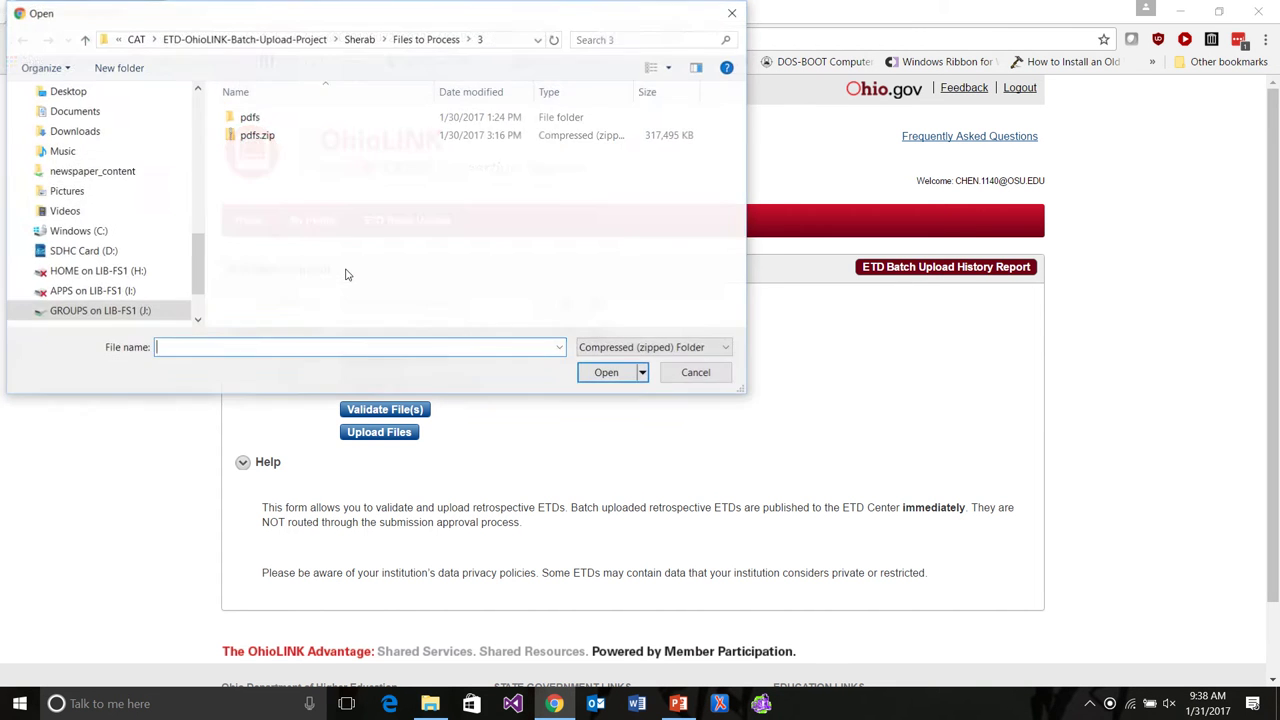
left_click(230, 140)
left_click(590, 379)
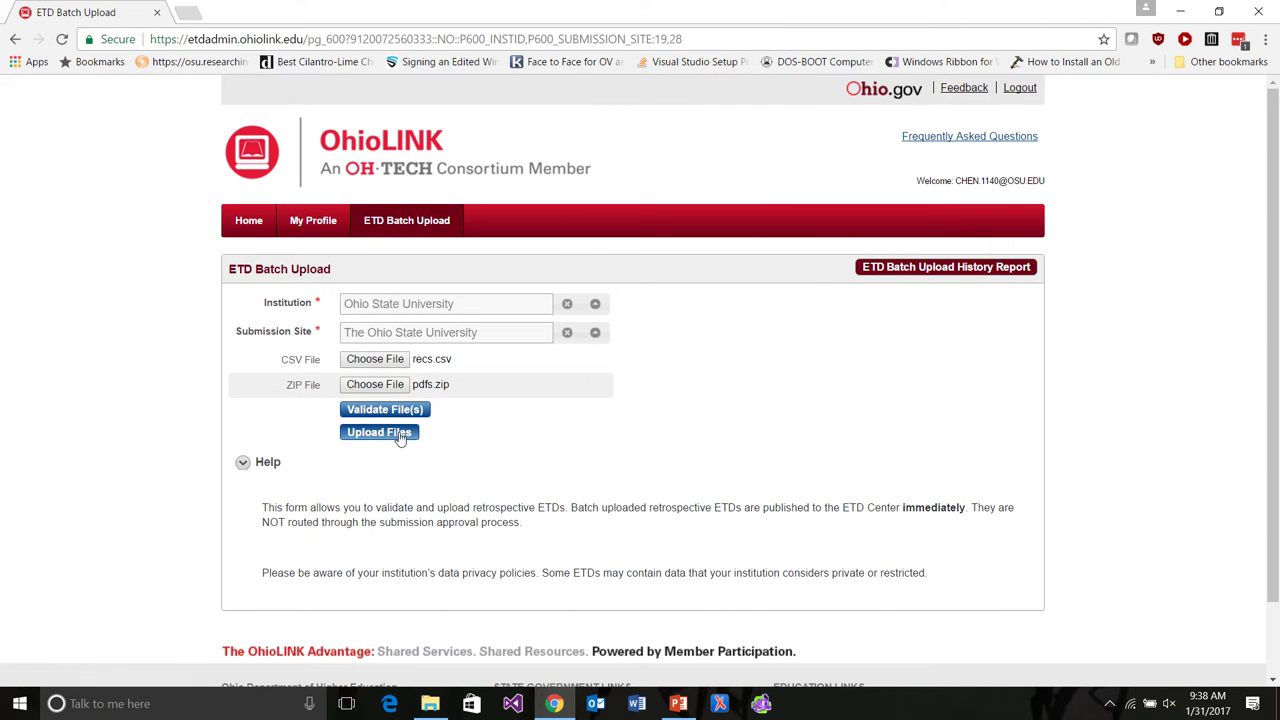
left_click(400, 433)
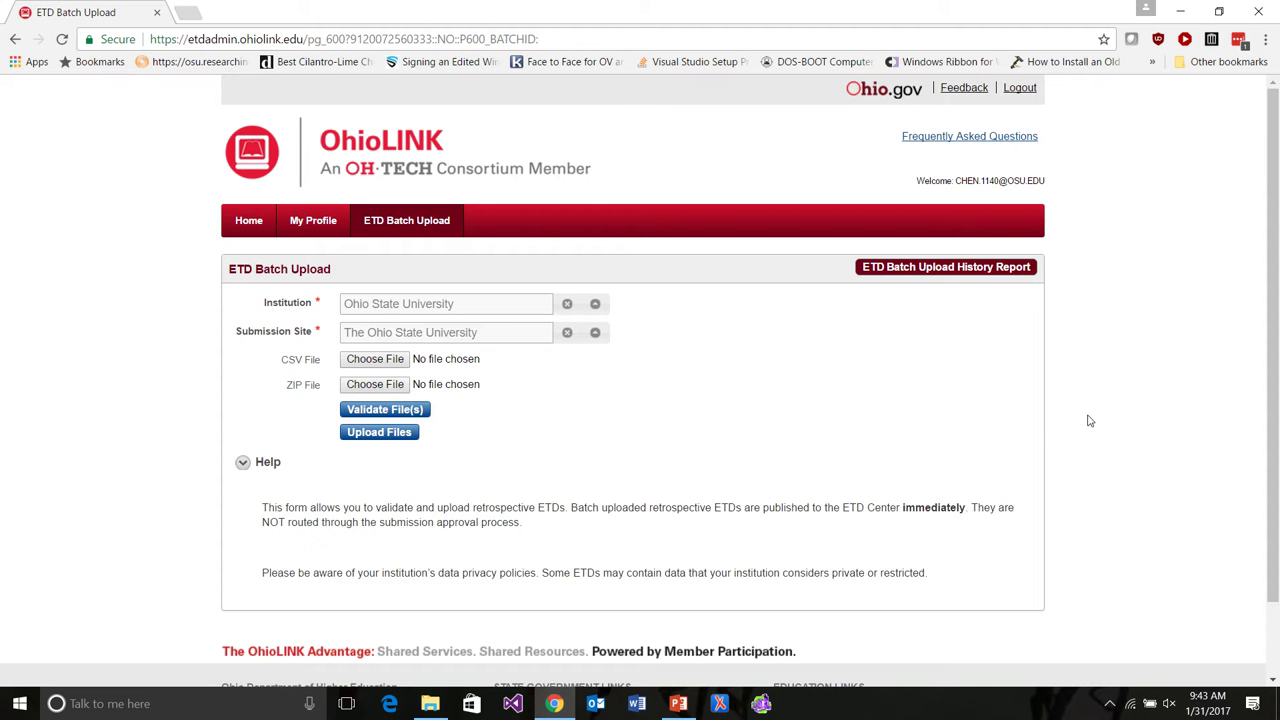
Open the ETD batch upload history report and refresh it repeatedly to check the result of the latest upload.
left_click(938, 268)
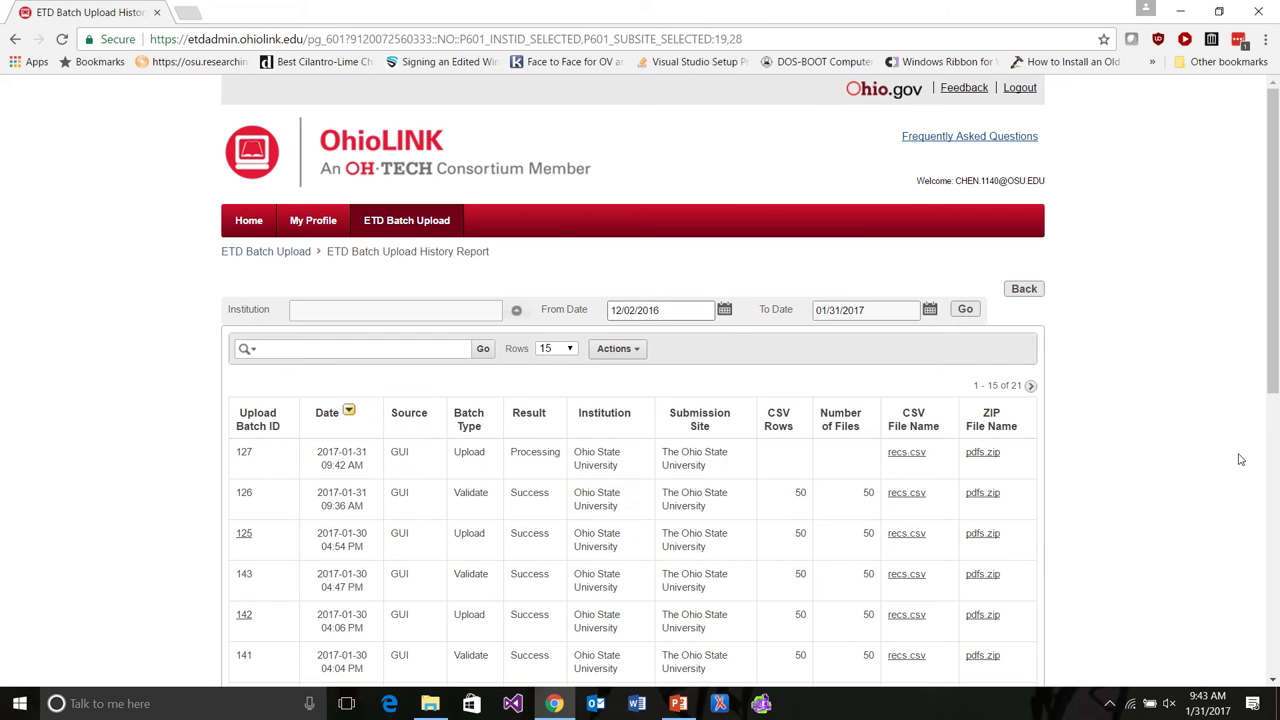
scroll(1239, 459, "down", 1)
scroll(1239, 459, "down", 1)
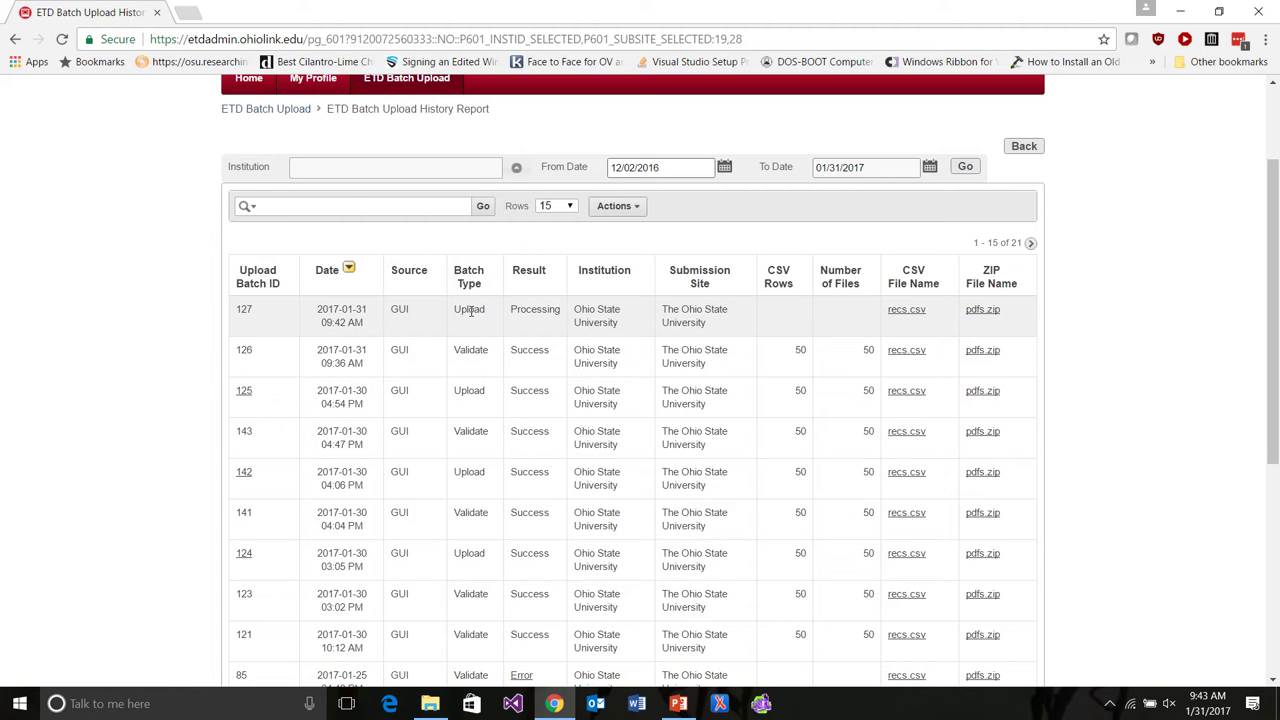
left_click(61, 40)
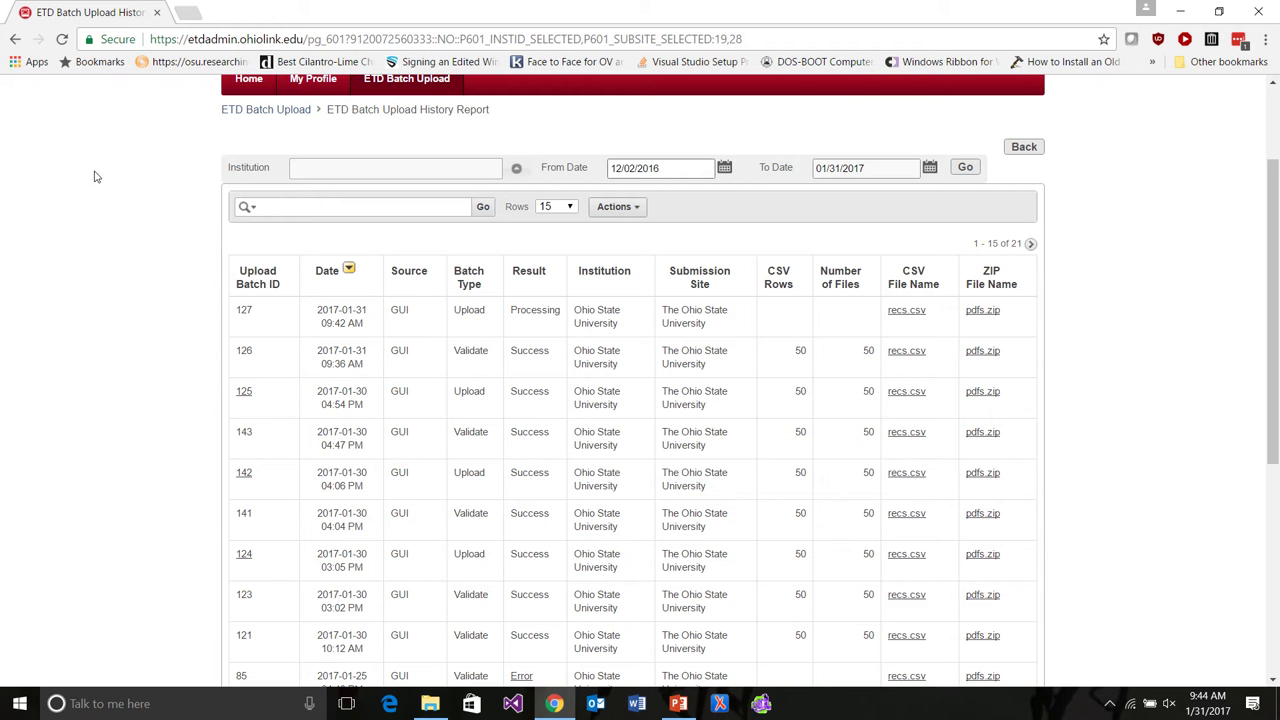
left_click(61, 39)
left_click(62, 40)
left_click(62, 40)
left_click(63, 40)
left_click(62, 41)
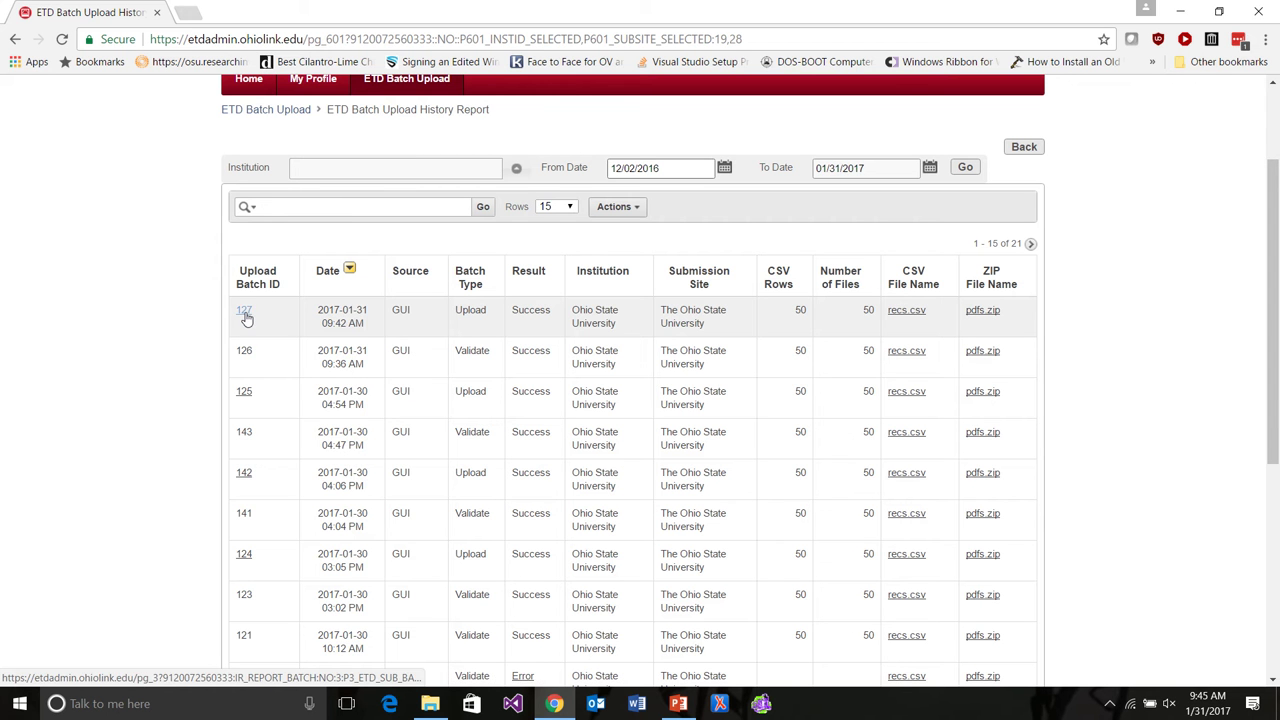
Open the ETD list of uploaded batch 127 and add the Uploader Unique ID column to the report.
left_click(245, 317)
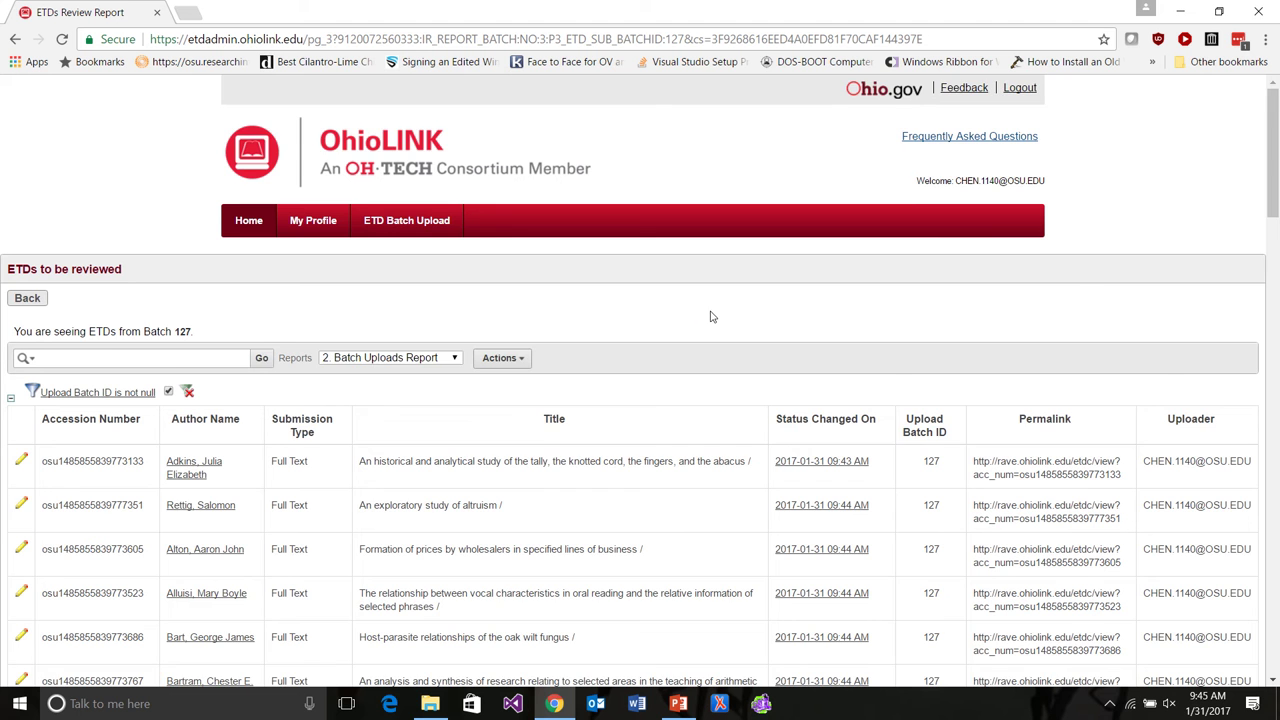
scroll(710, 315, "down", 2)
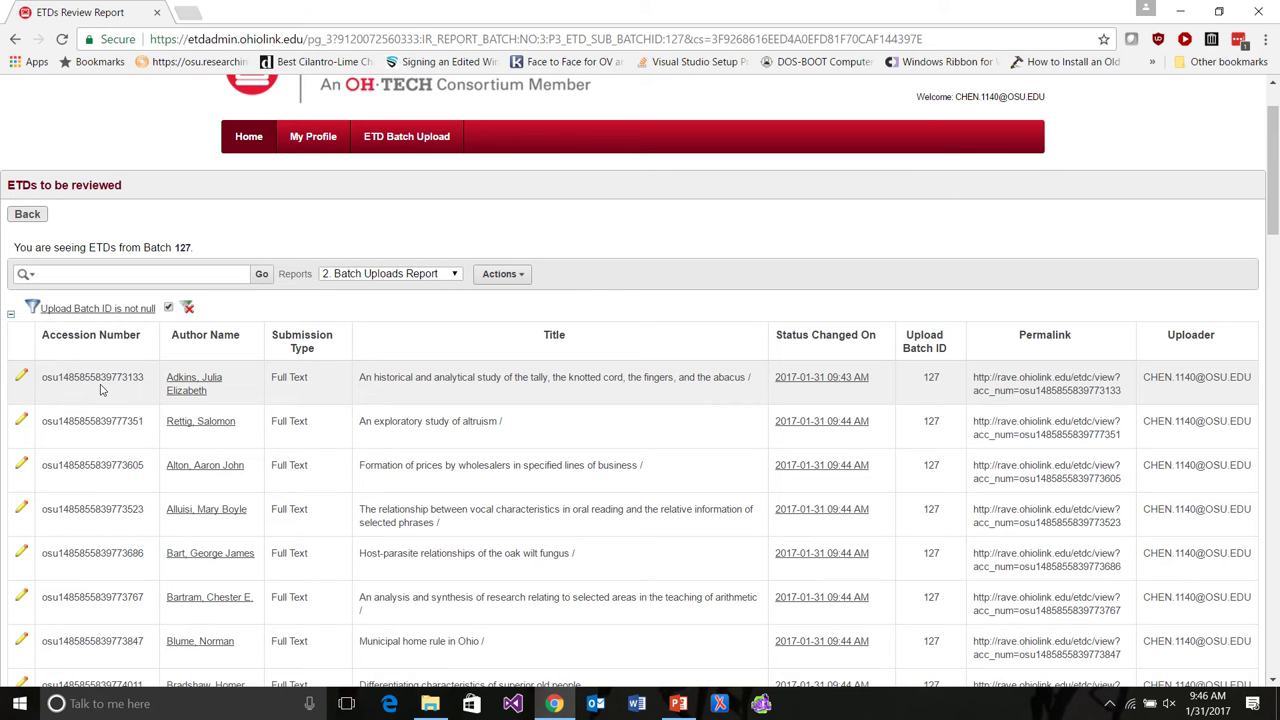
left_click(519, 285)
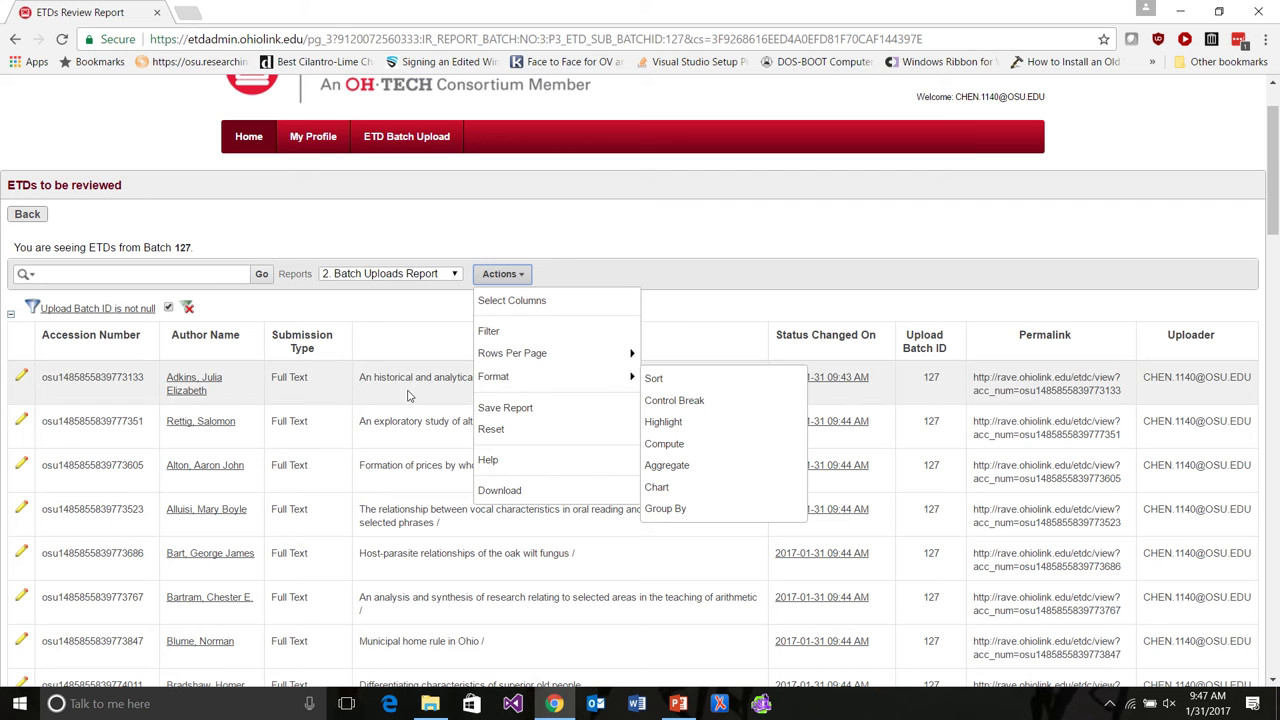
left_click(508, 304)
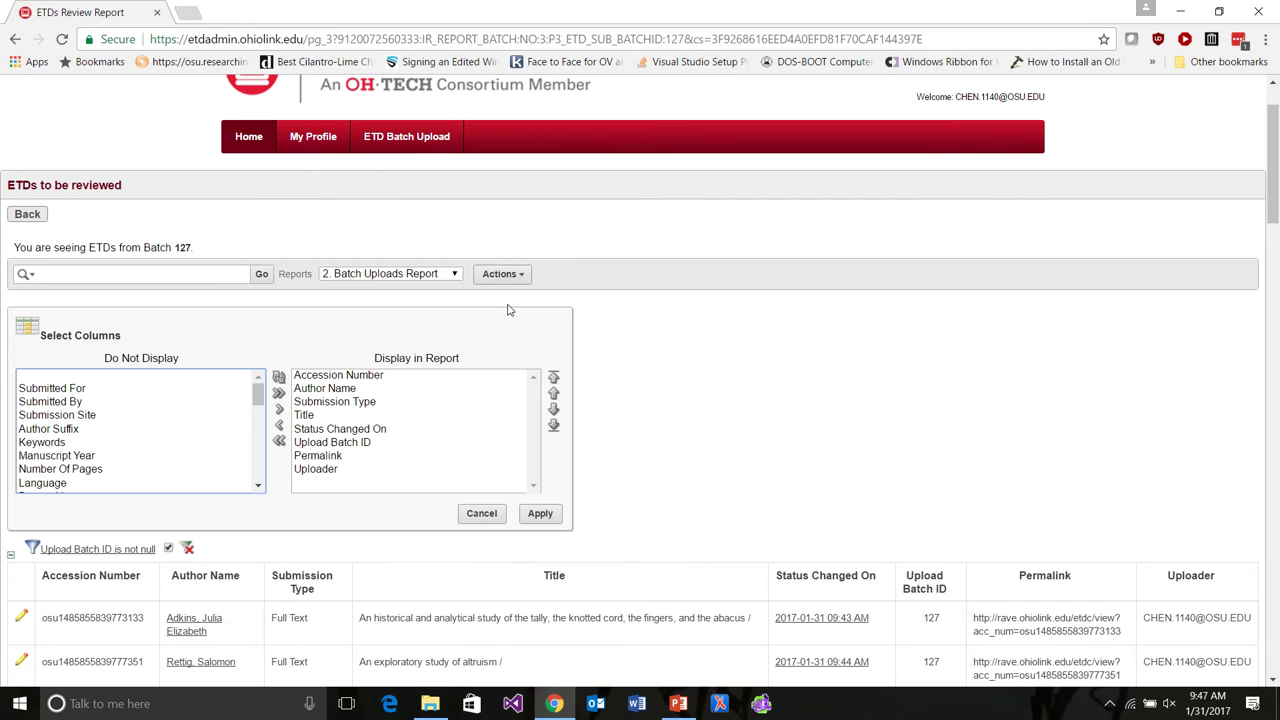
left_click_drag(262, 398, 263, 485)
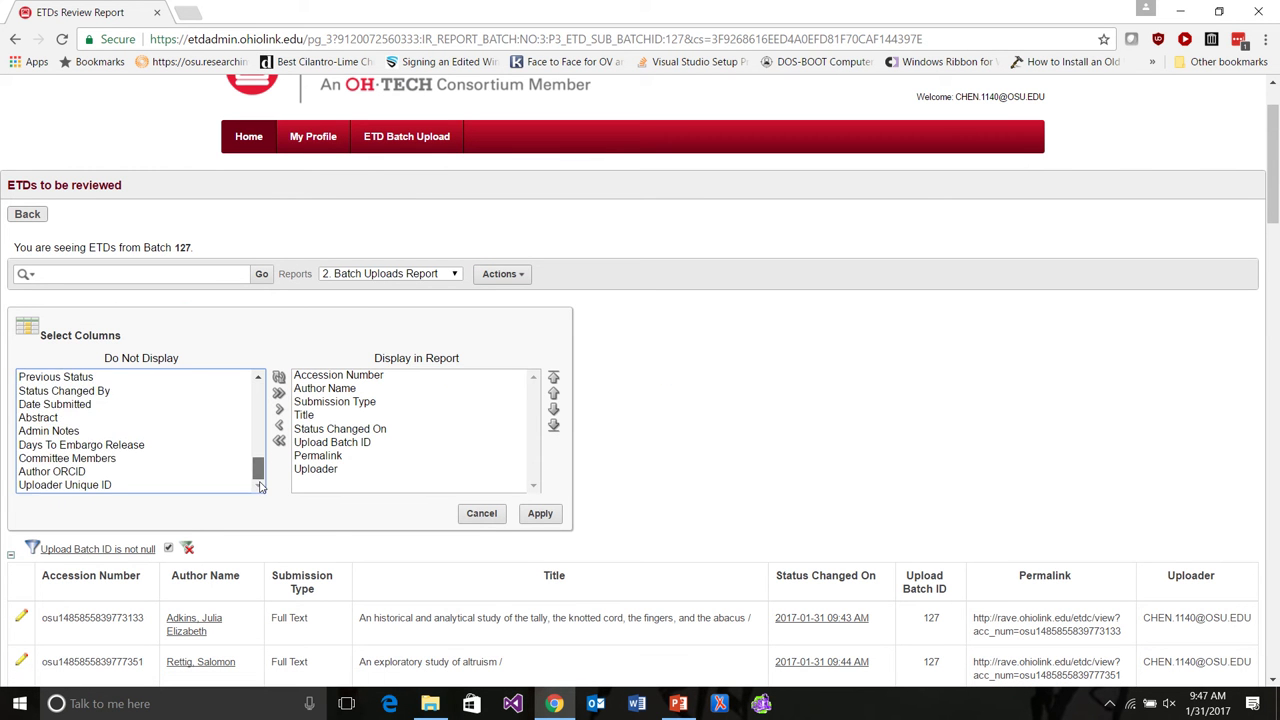
left_click(119, 486)
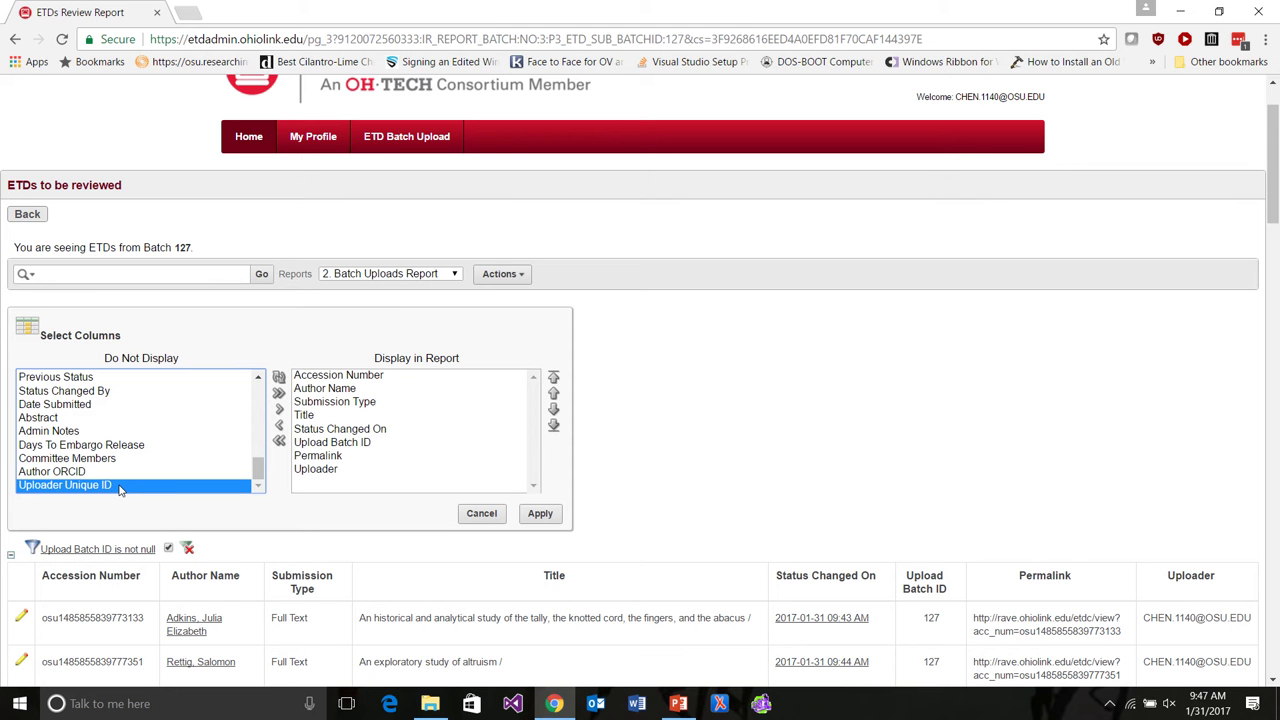
left_click(280, 410)
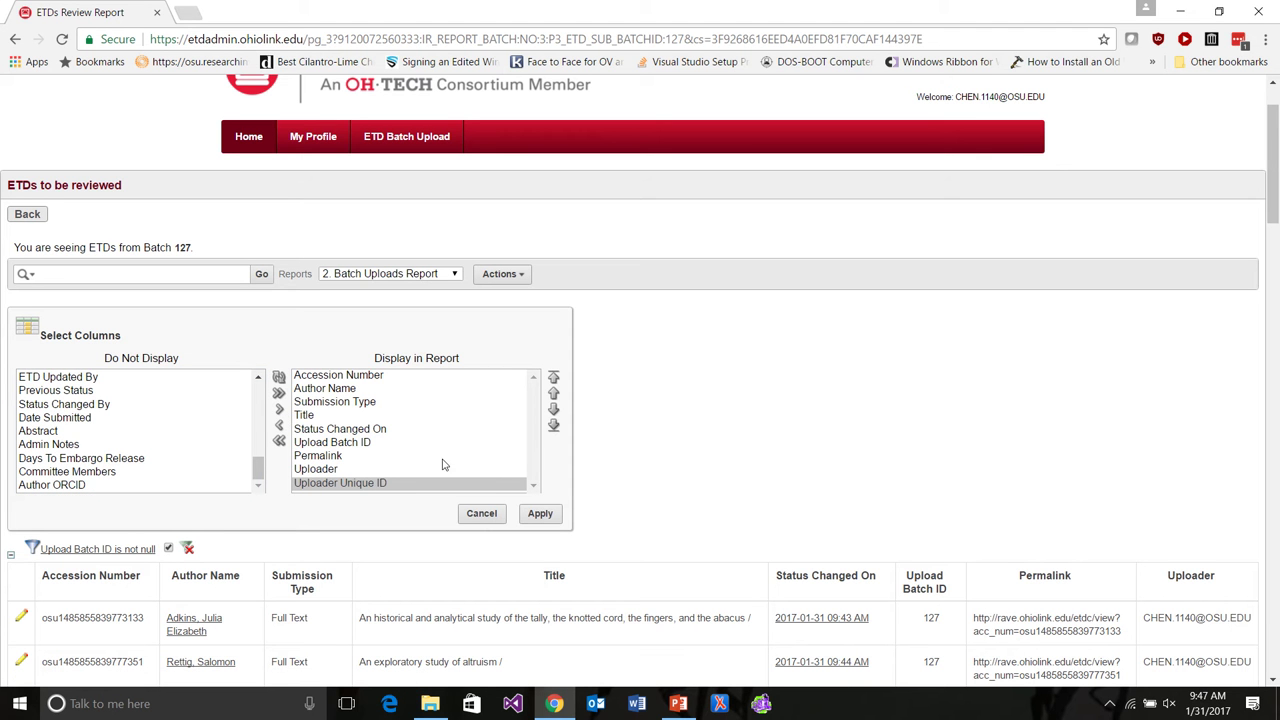
left_click(545, 520)
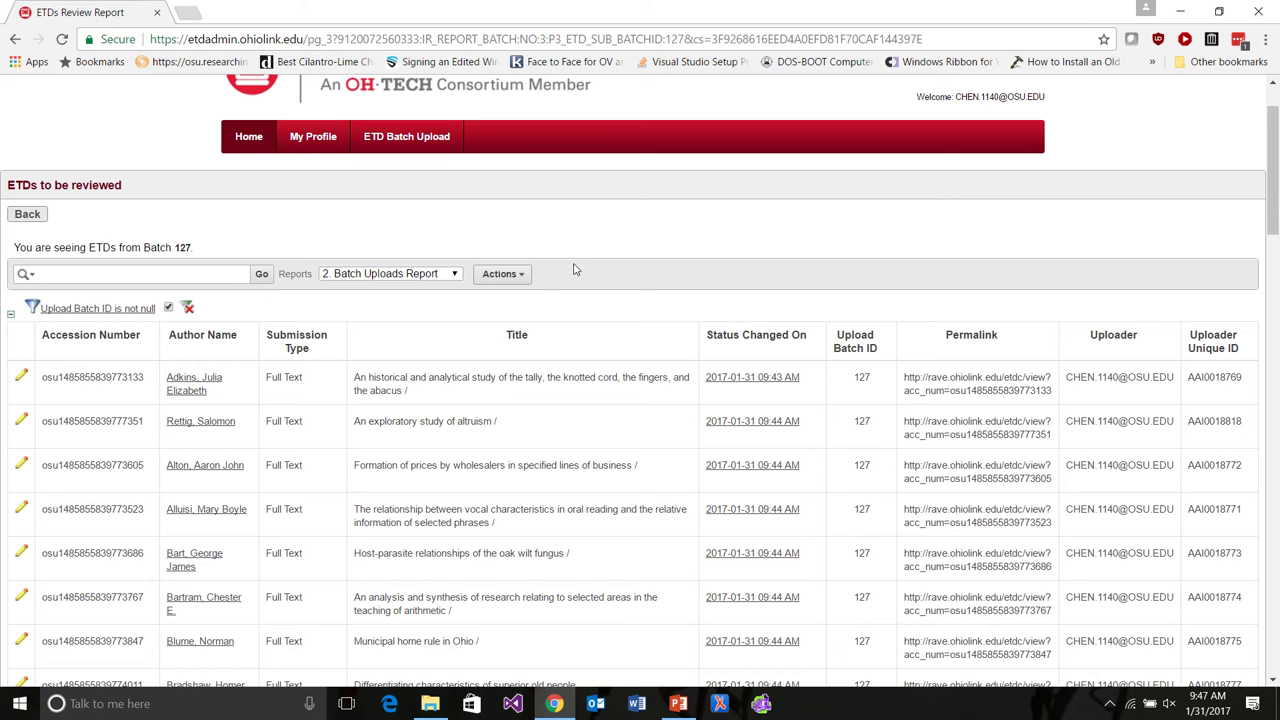
Download the batch's ETD report in CSV format.
left_click(522, 277)
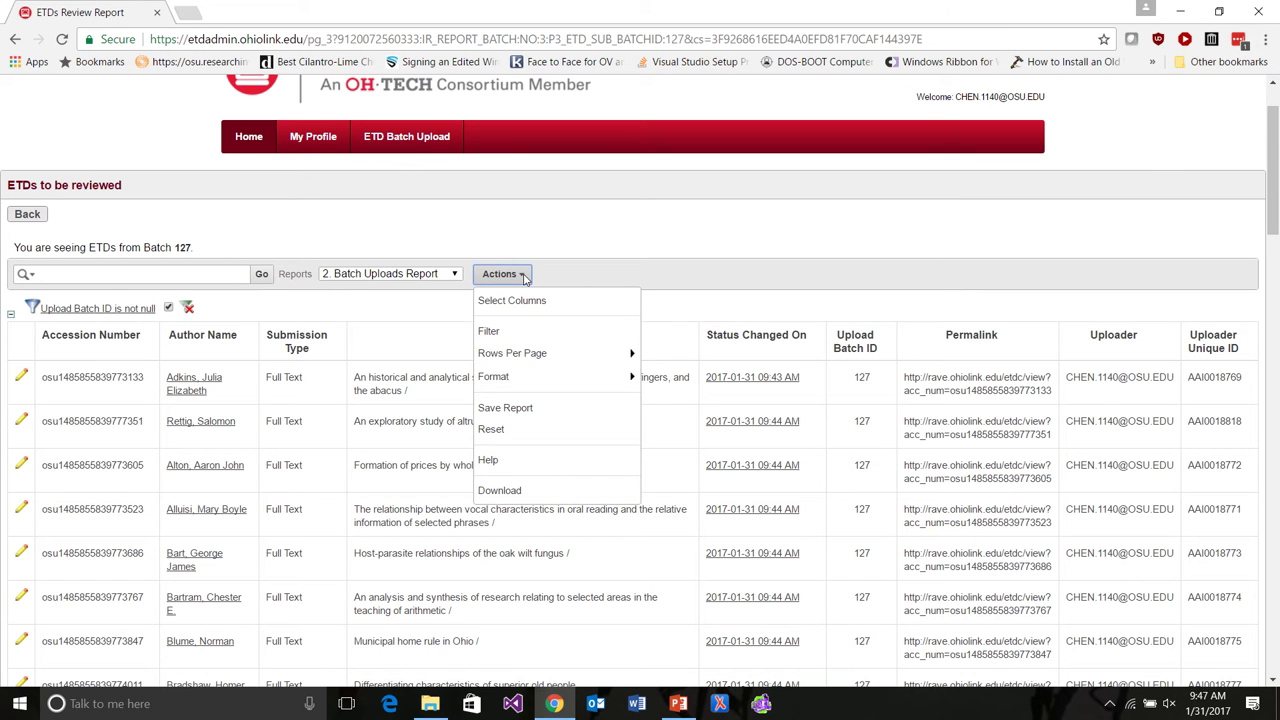
left_click(500, 490)
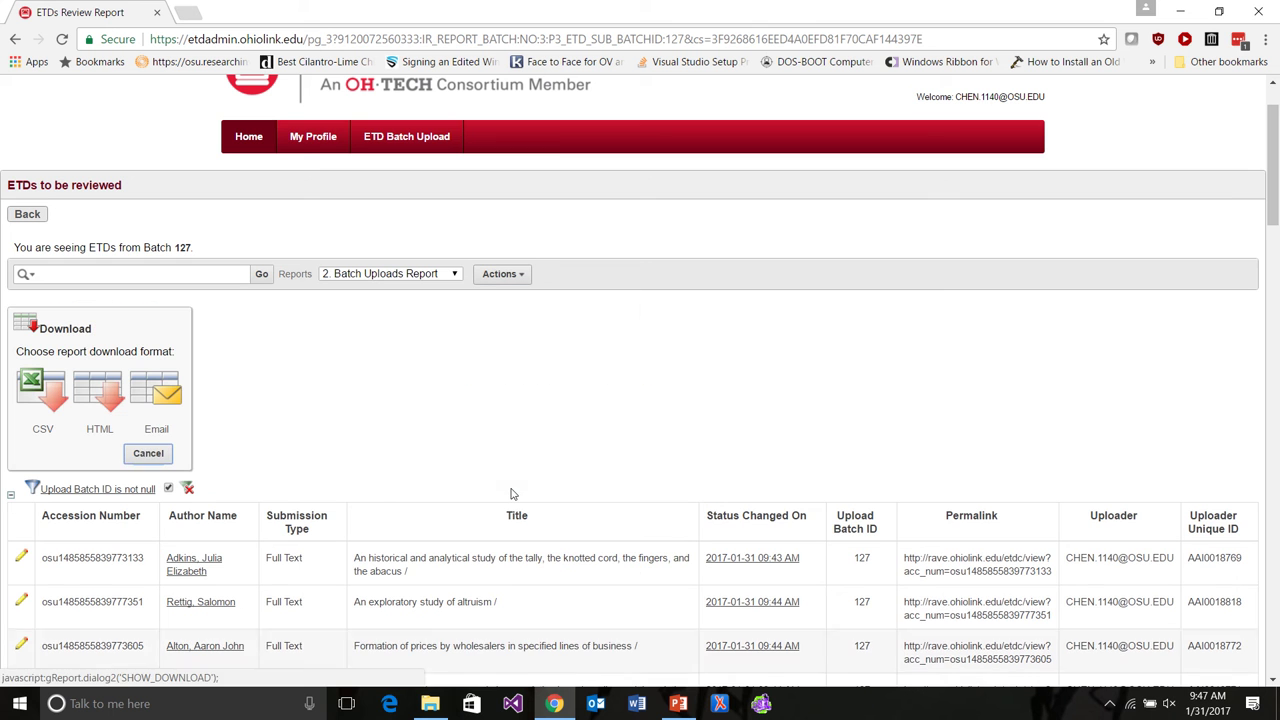
left_click(45, 398)
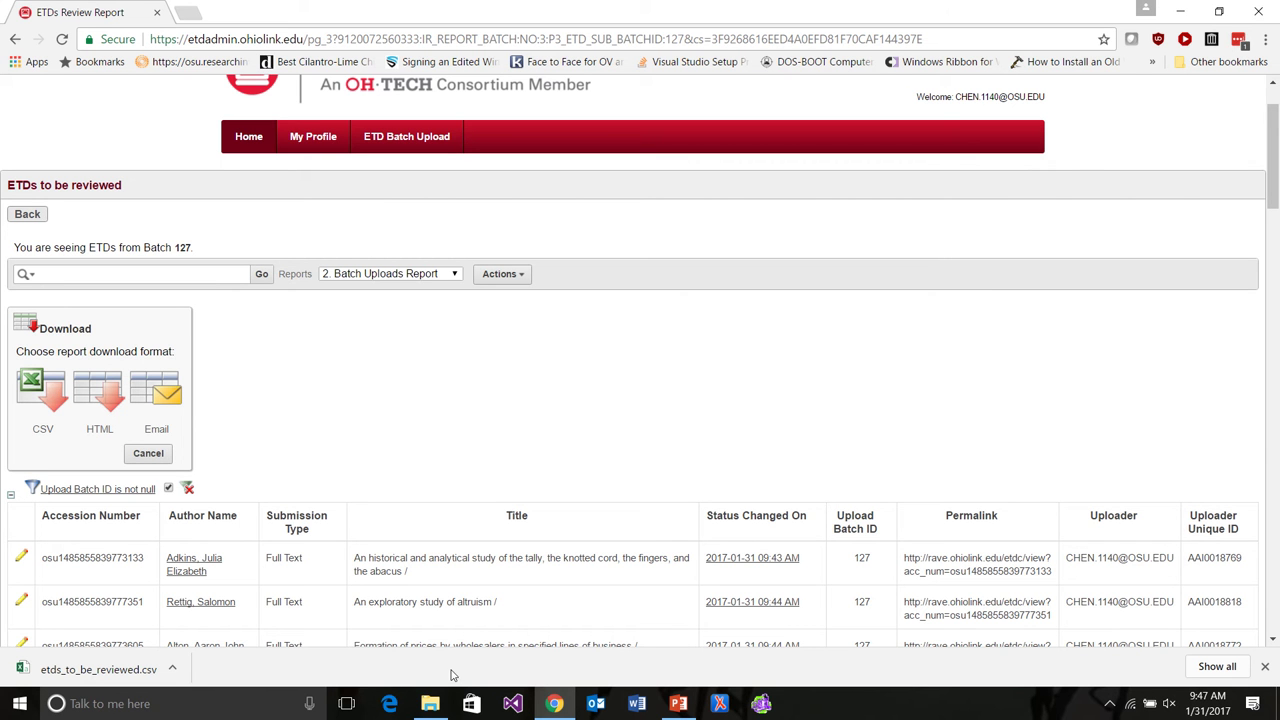
Move the downloaded etds_to_be_reviewed.csv from the Downloads folder into folder 3 of Files to Process.
left_click(171, 673)
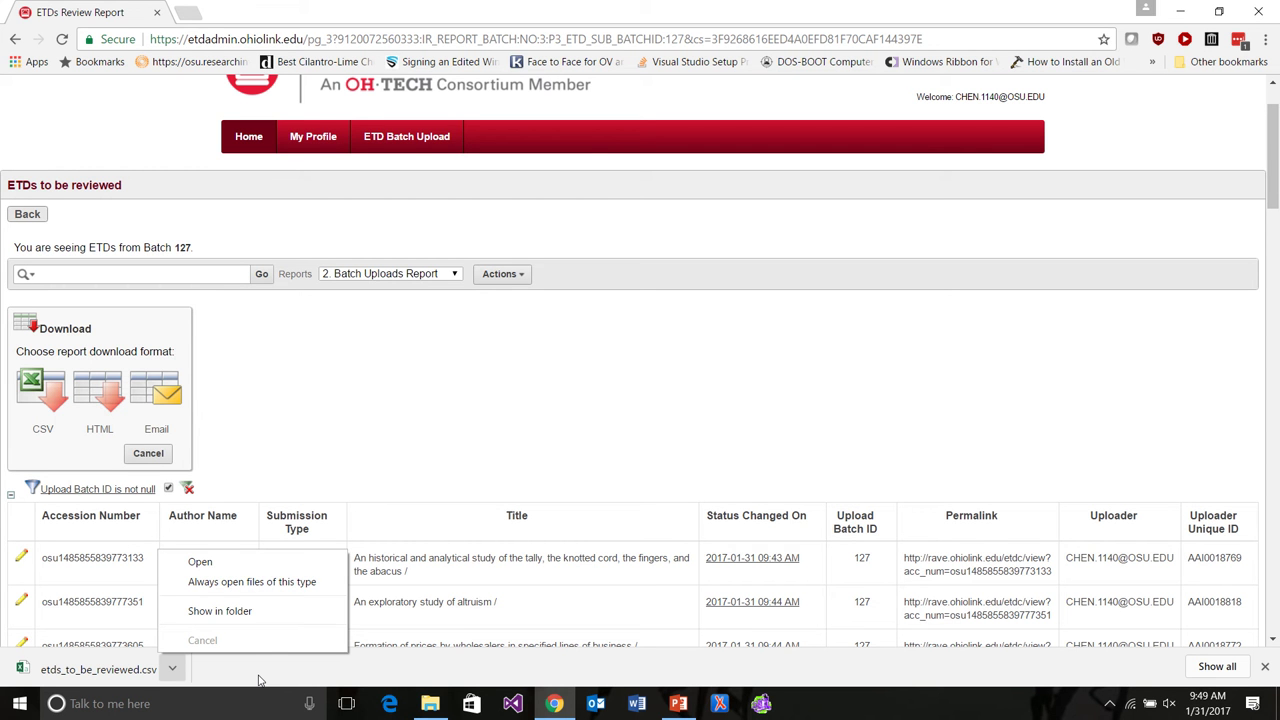
left_click(248, 611)
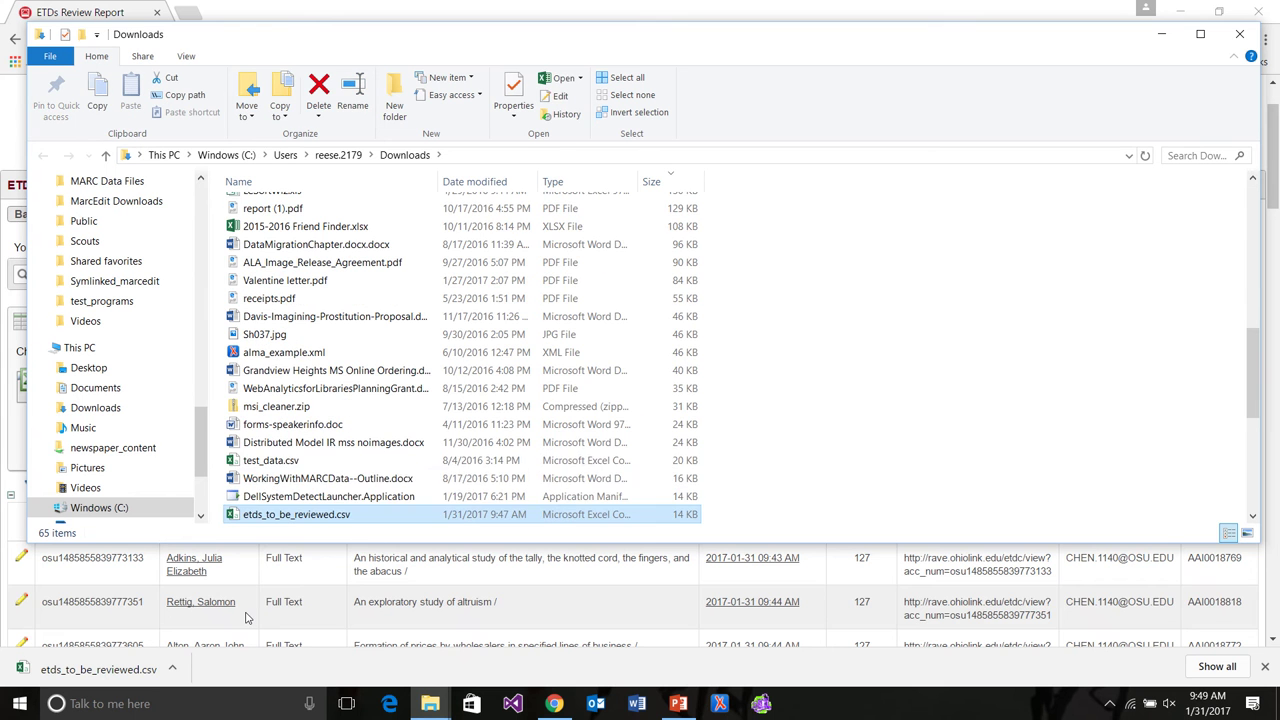
right_click(337, 516)
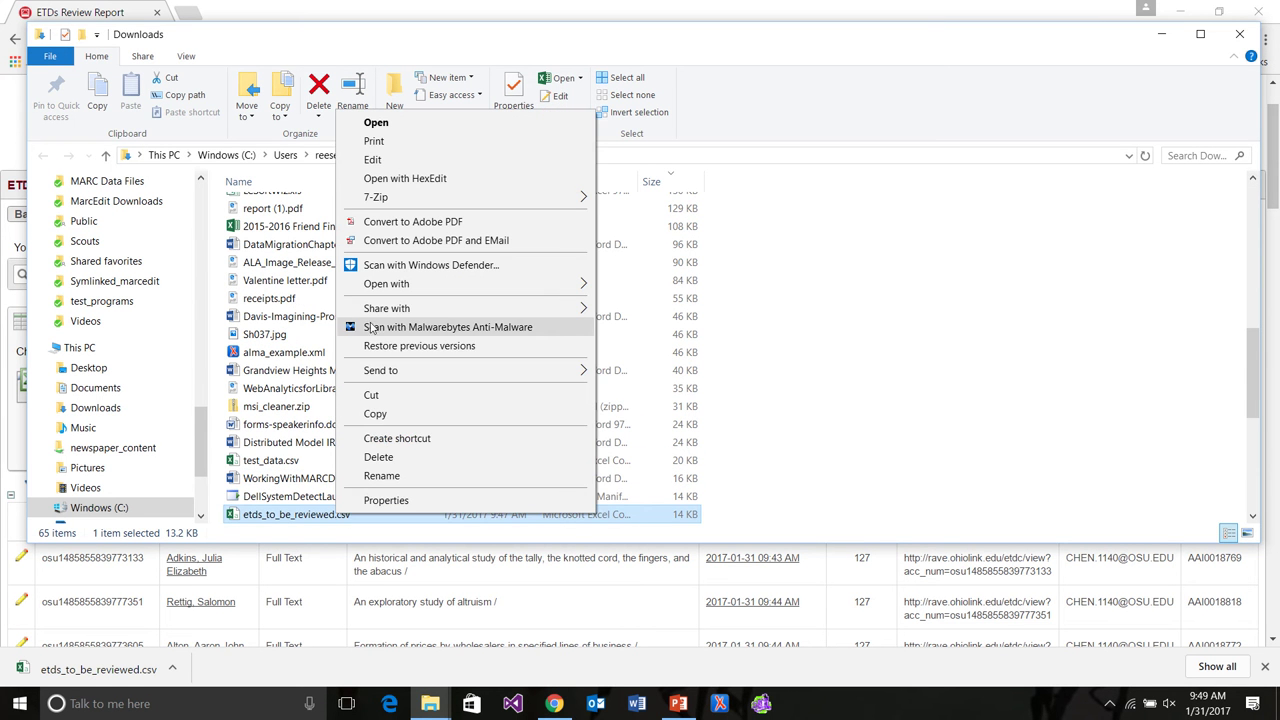
left_click(370, 395)
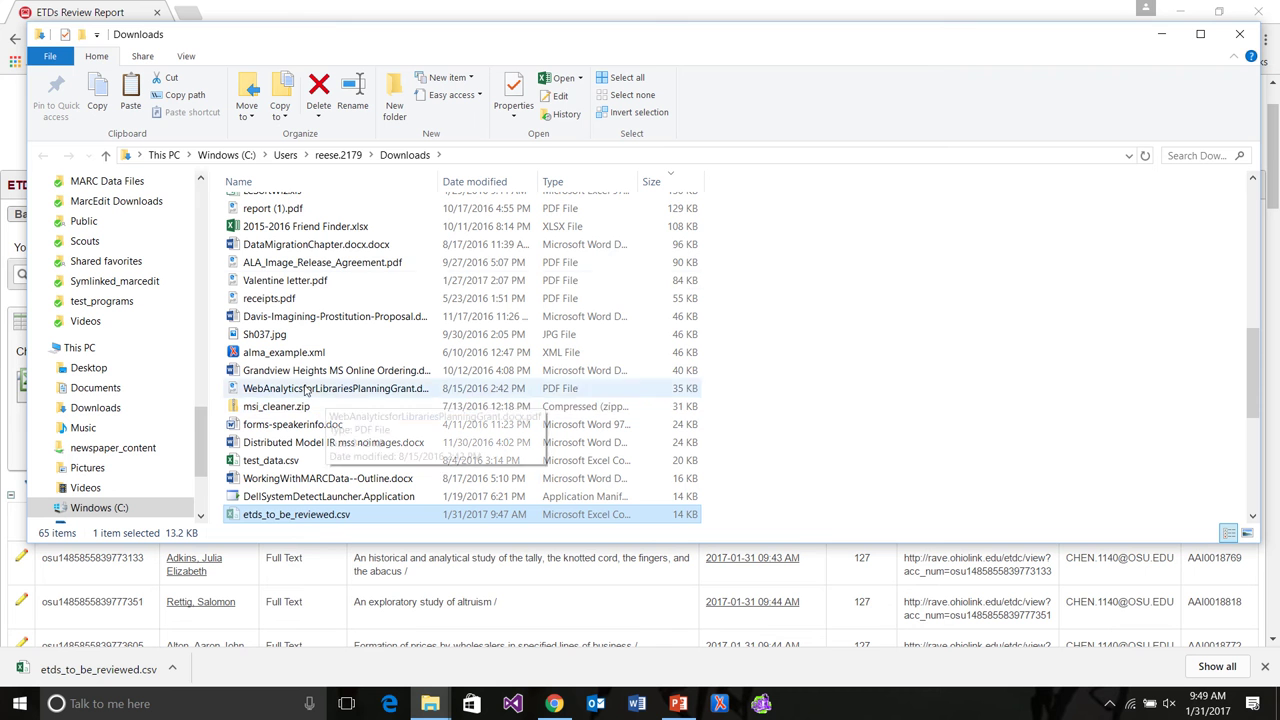
left_click(432, 708)
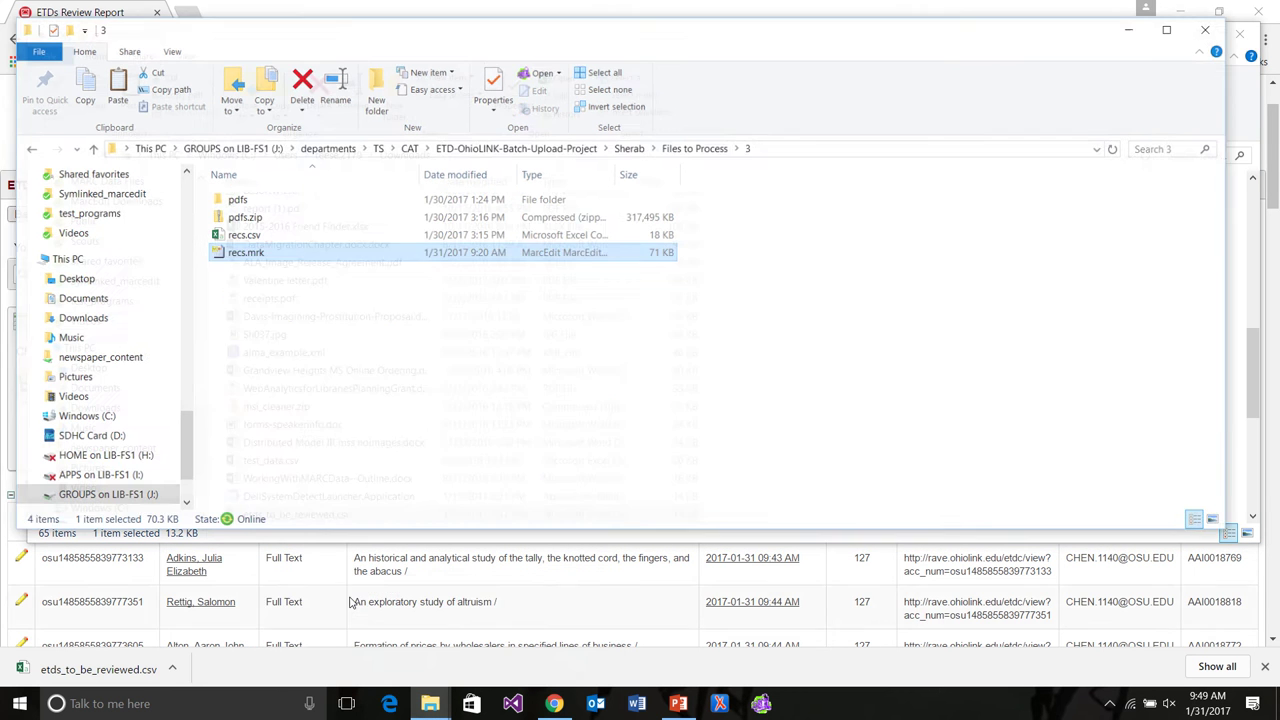
left_click(356, 614)
left_click(270, 304)
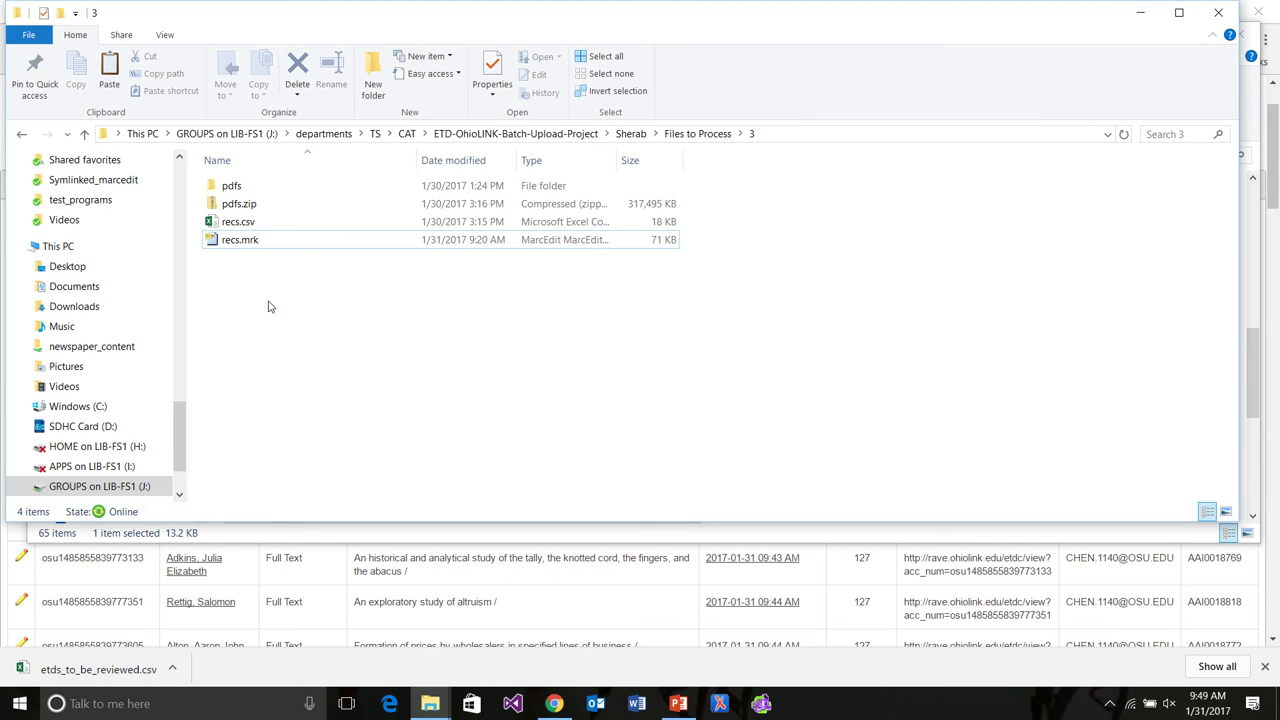
right_click(268, 301)
left_click(312, 419)
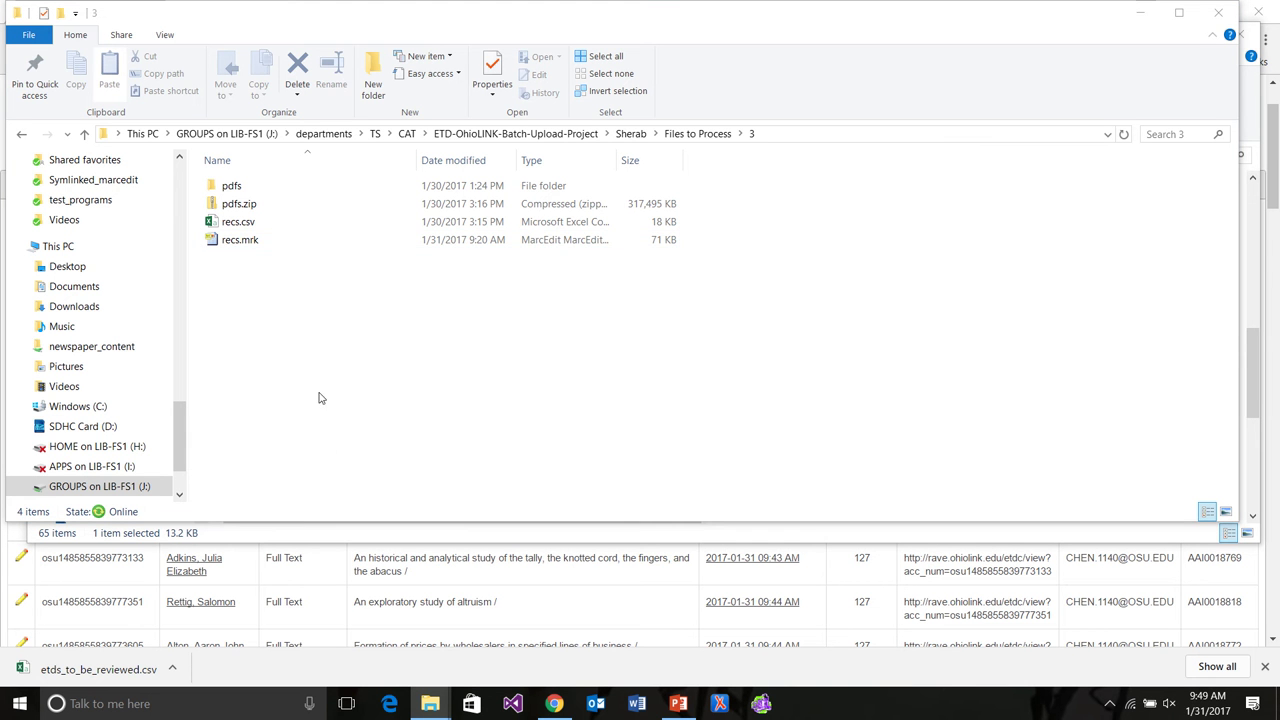
left_click(267, 307)
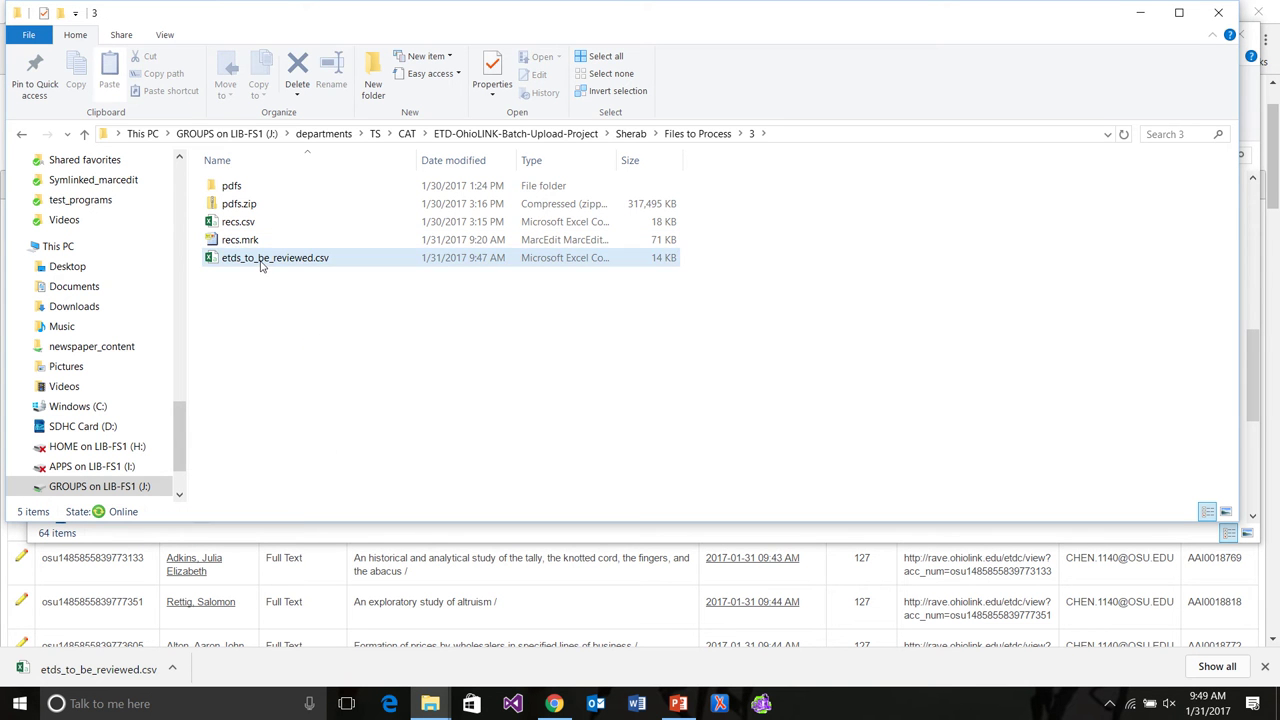
Open etds_to_be_reviewed.csv in Excel, examine its Permalink and UploaderUnique ID columns, and close it.
double_click(260, 260)
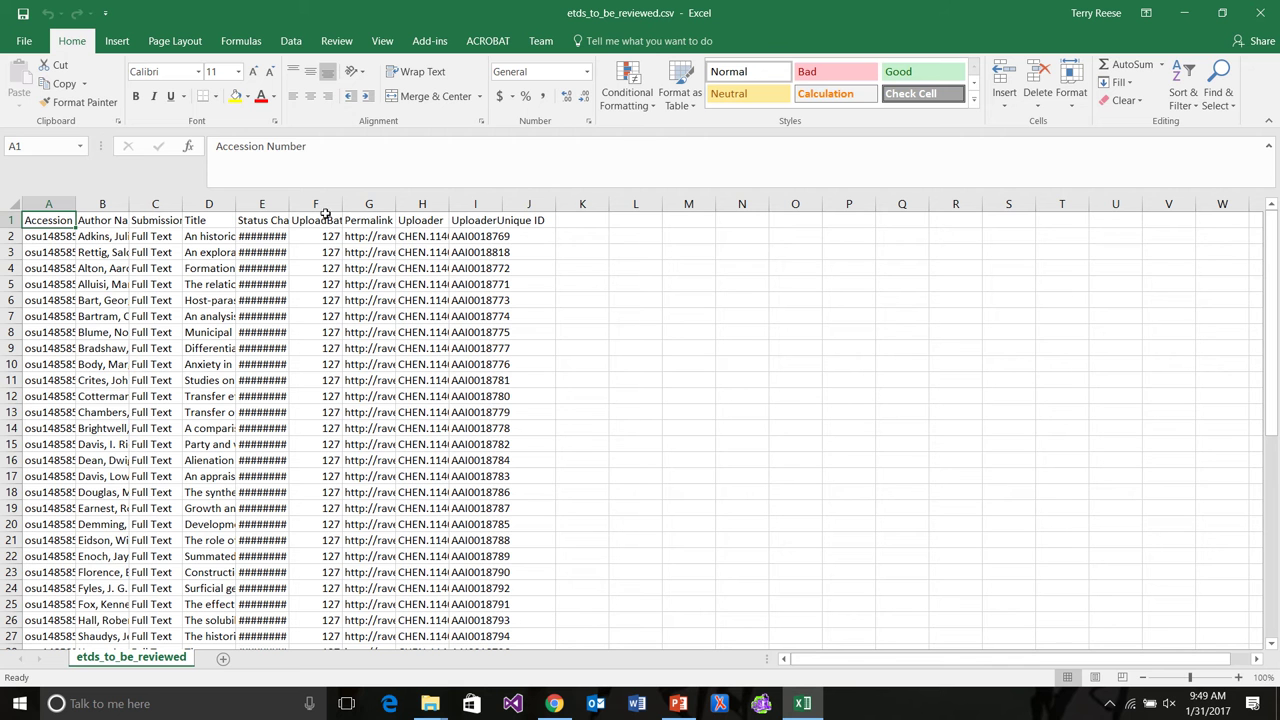
left_click(370, 221)
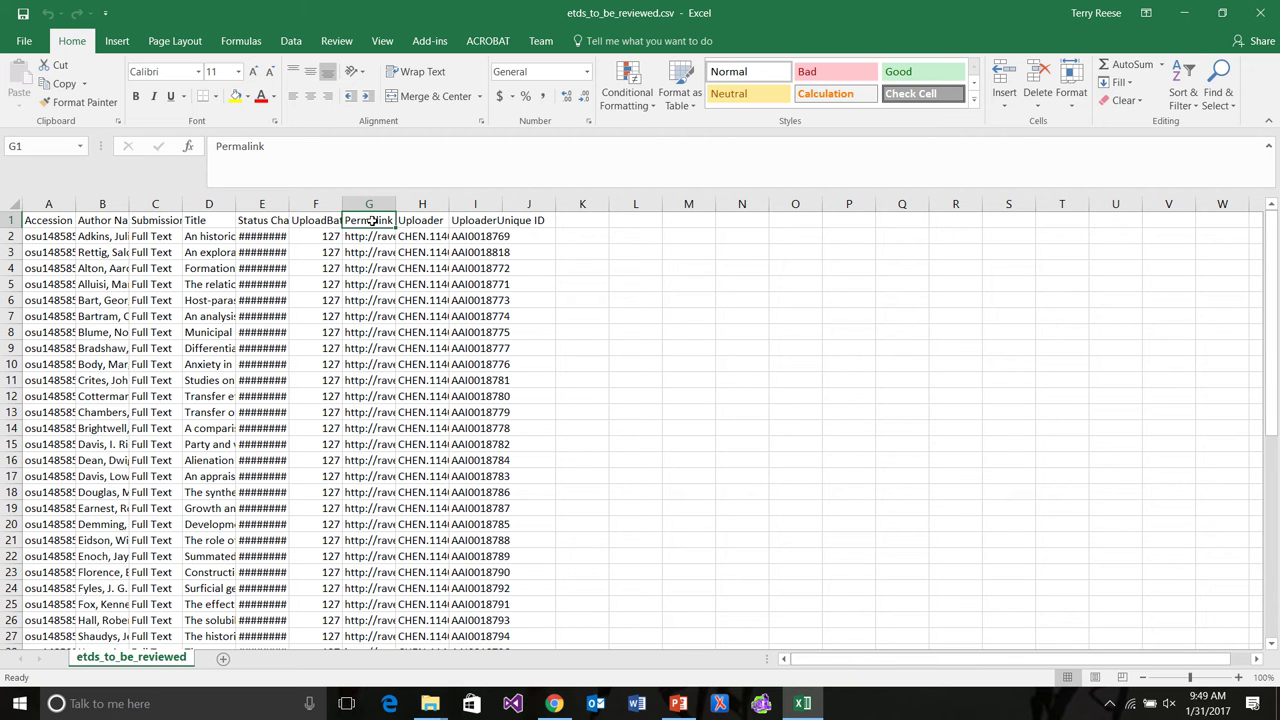
left_click(487, 223)
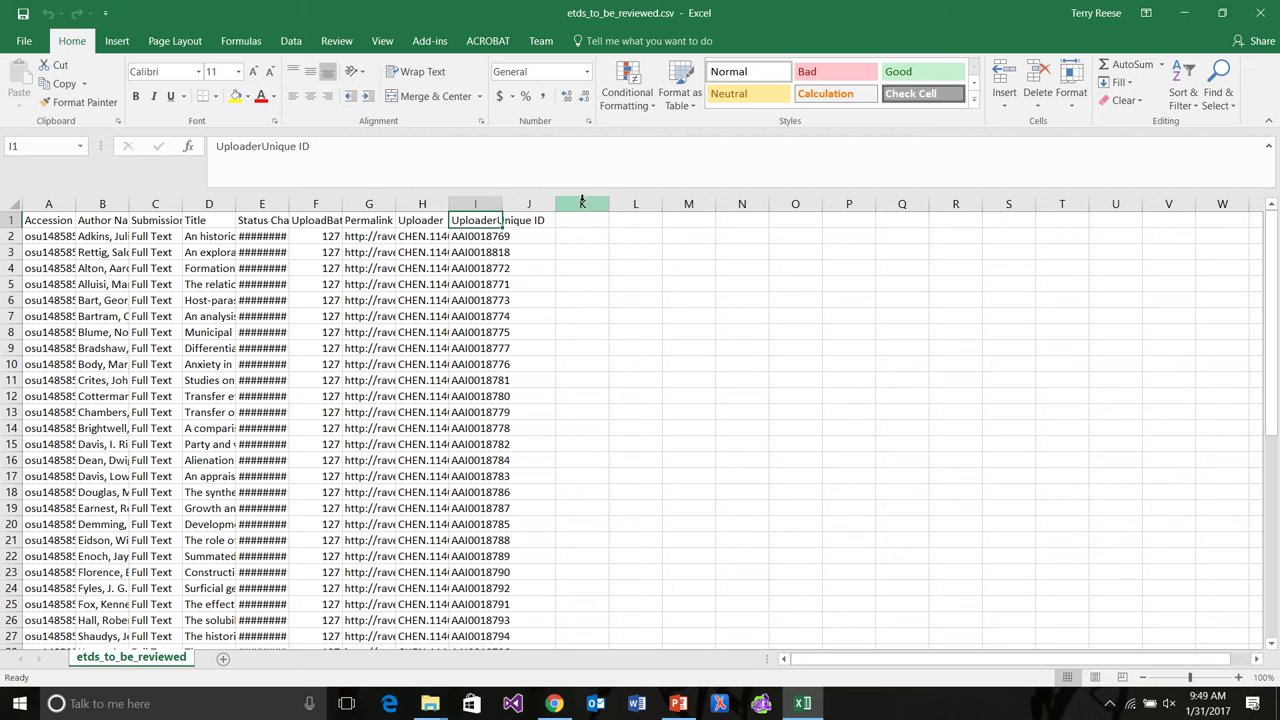
left_click(370, 238)
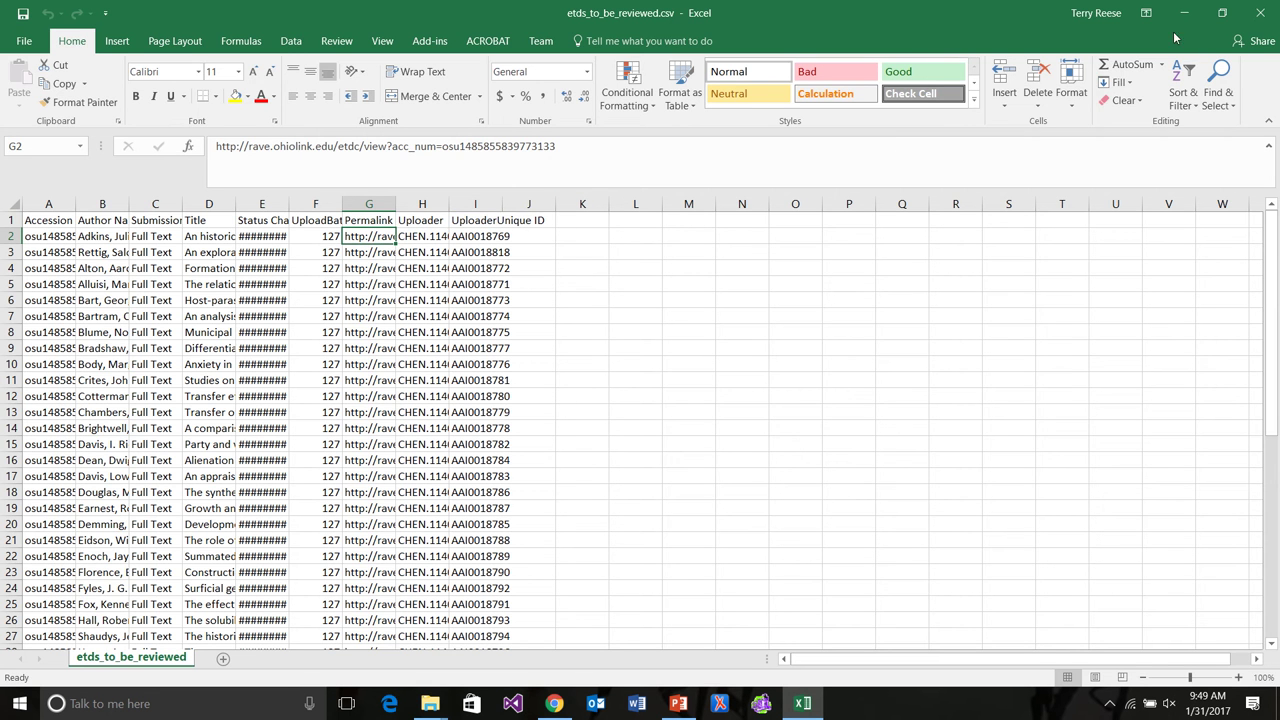
left_click(1260, 13)
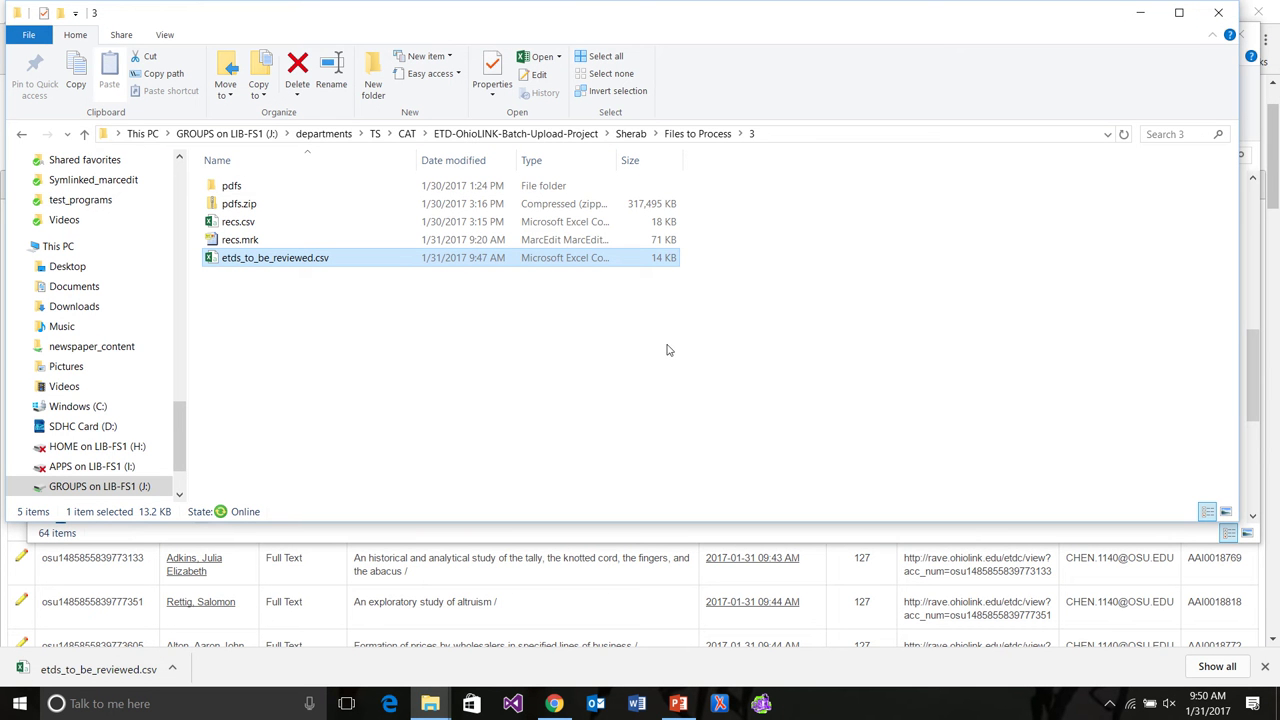
Switch to MarcEdit and add the Delimited Text Translator to the default programs of its main window.
left_click(761, 703)
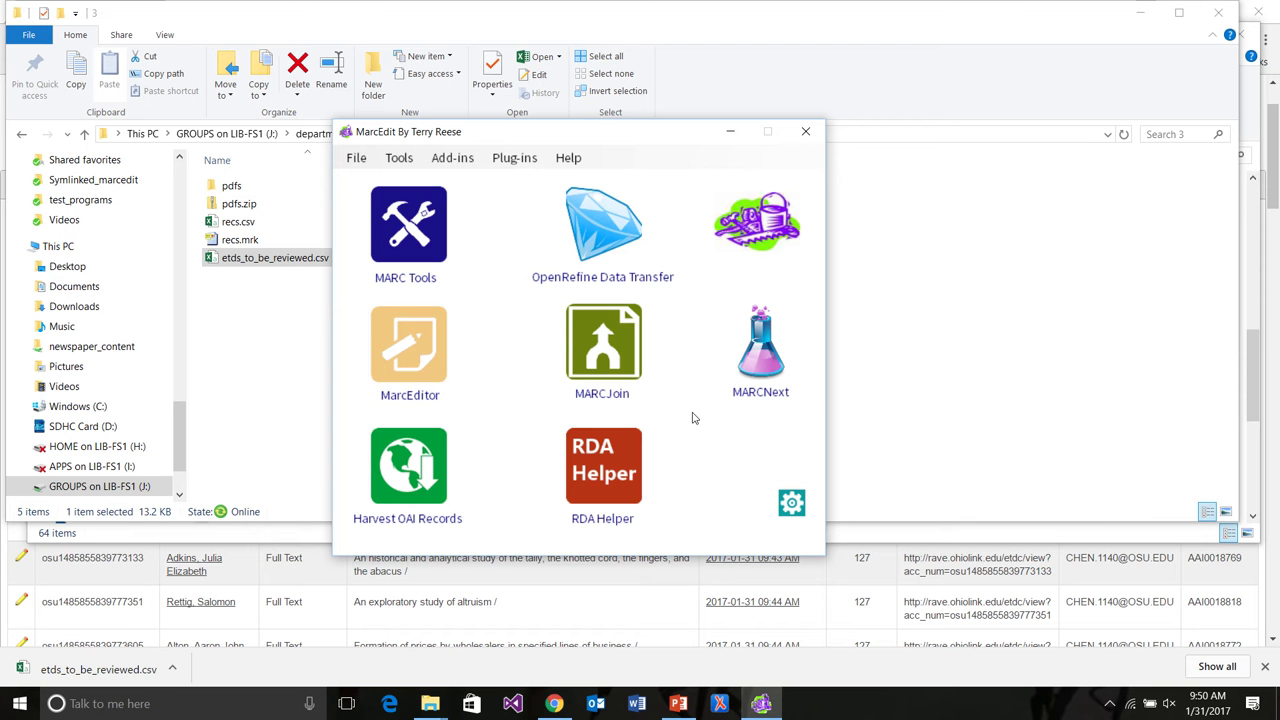
left_click(791, 505)
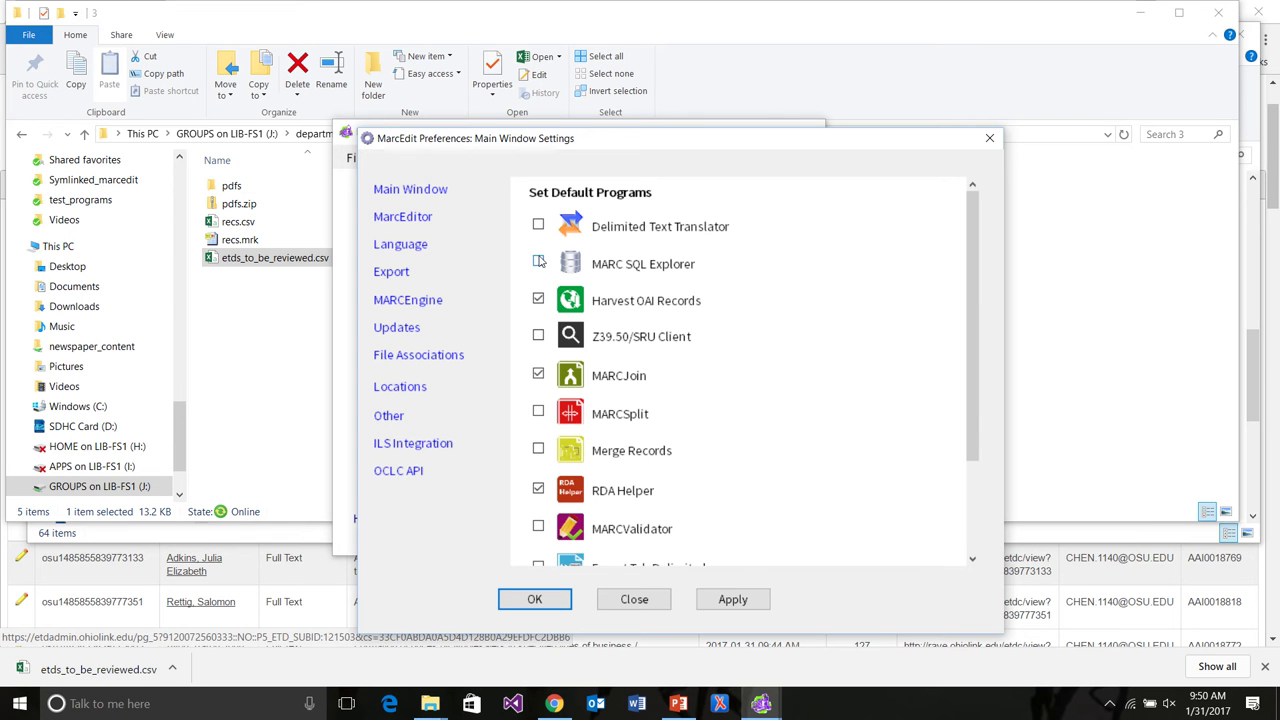
scroll(677, 350, "down", 3)
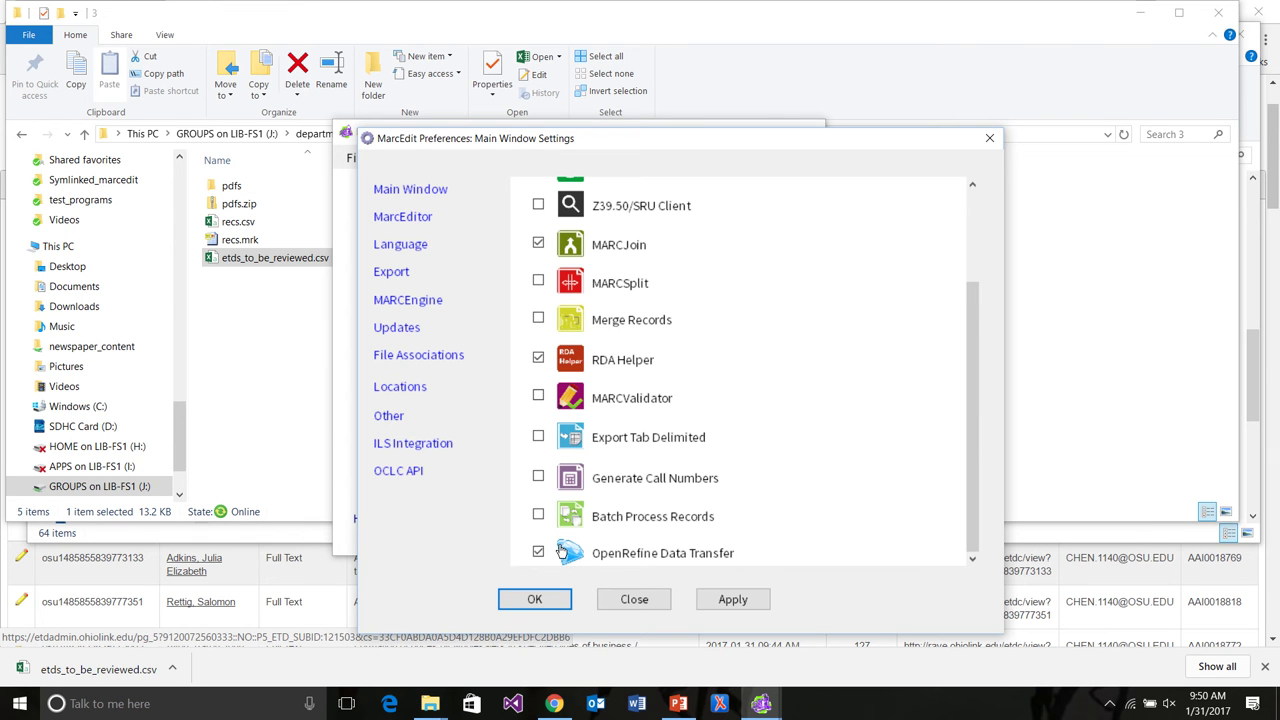
scroll(640, 455, "up", 5)
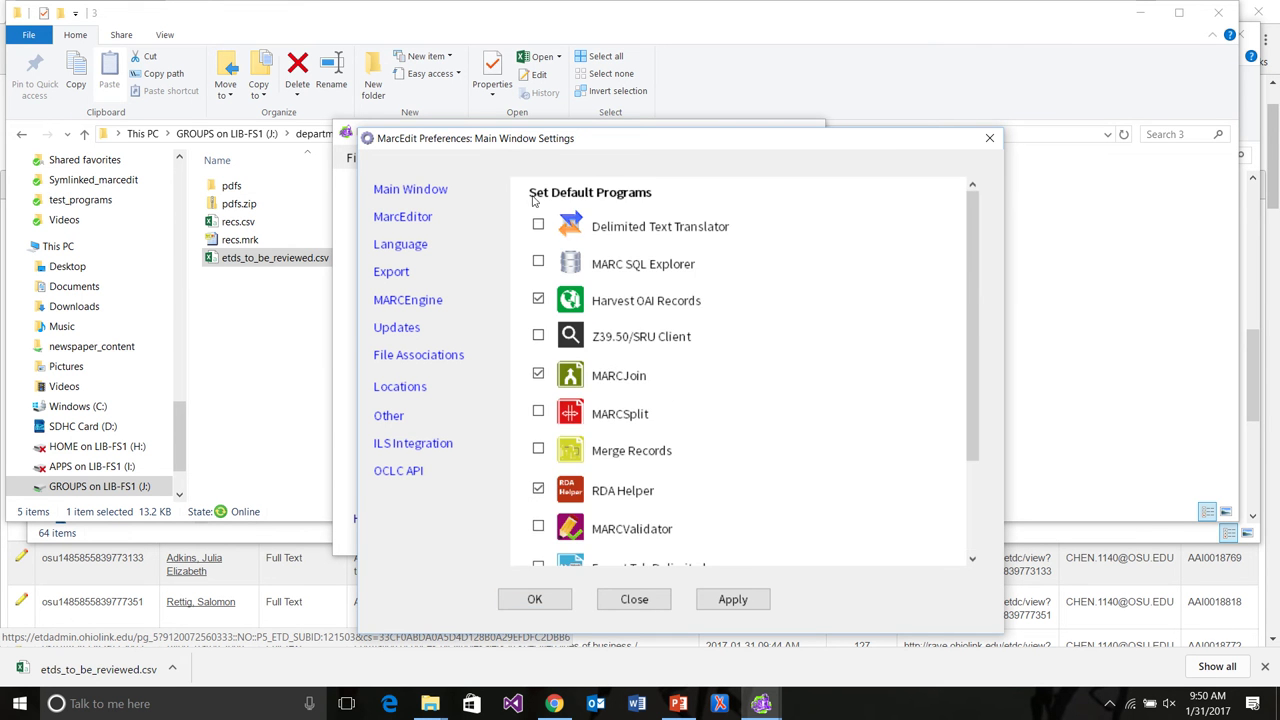
left_click(538, 226)
key("Return")
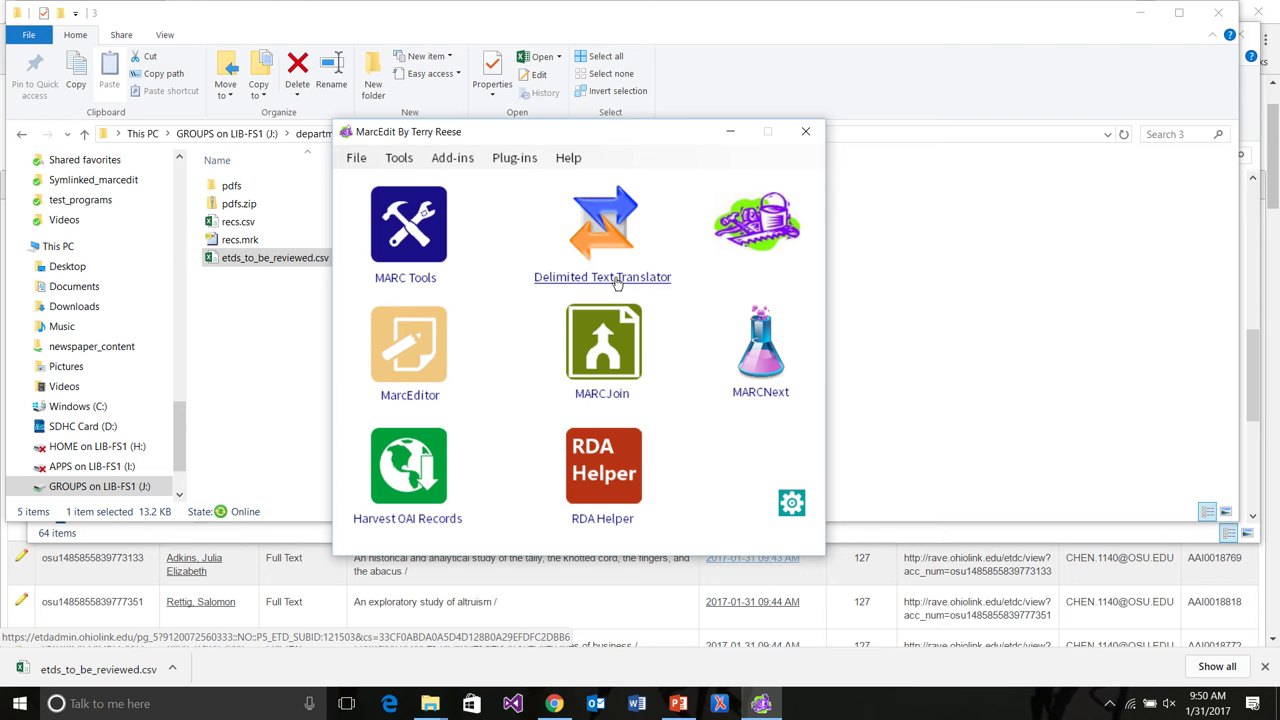
Start the Delimited Text Translator and choose etds_to_be_reviewed.csv from folder 3 of Files to Process as the source file.
left_click(610, 228)
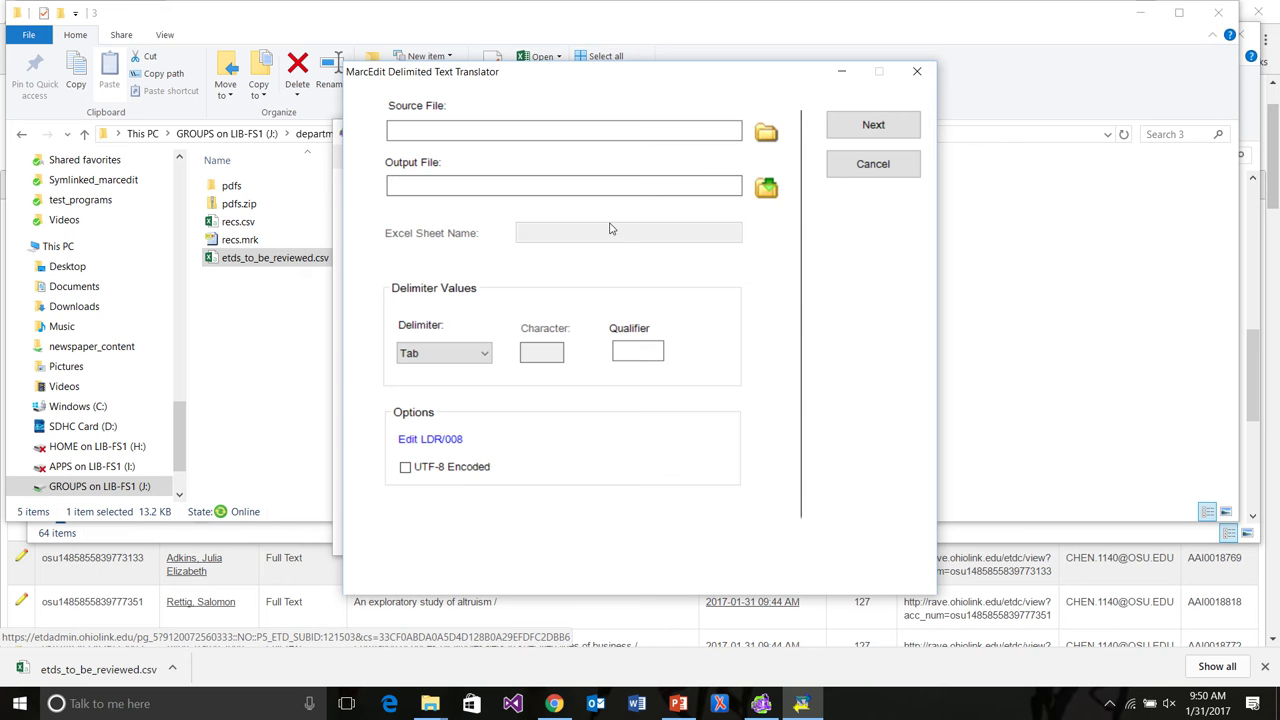
left_click(767, 135)
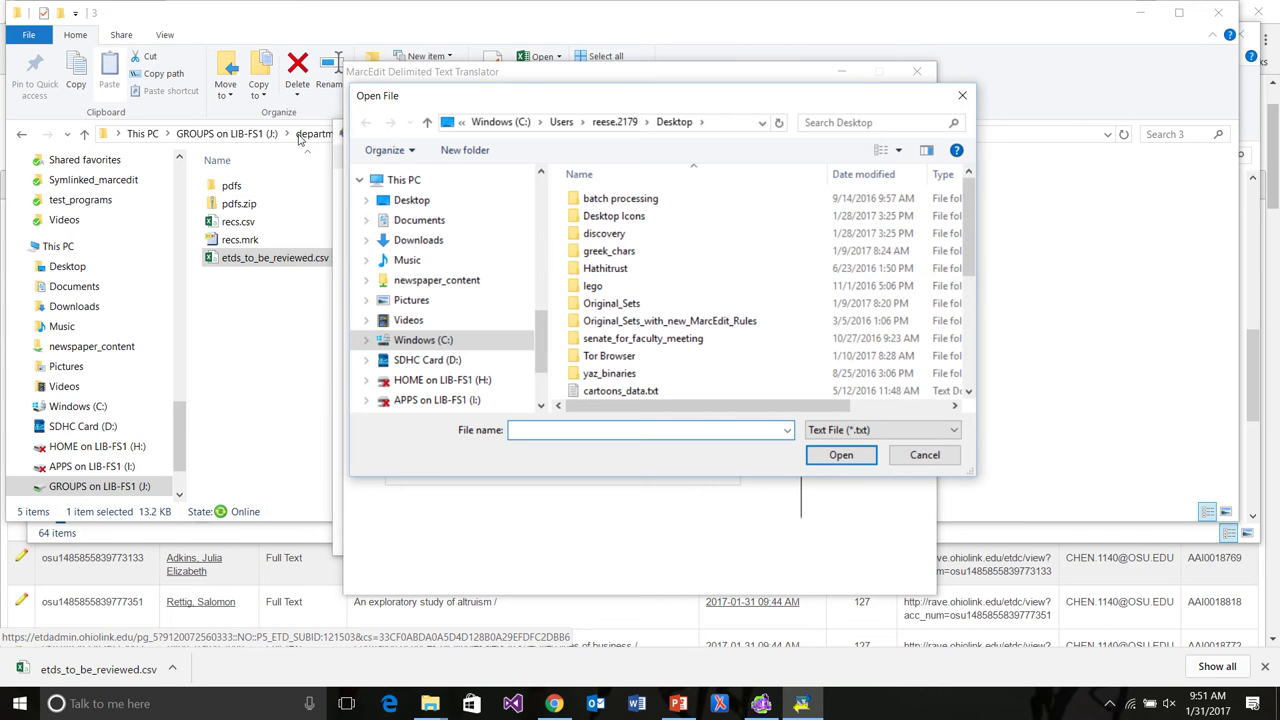
left_click(330, 27)
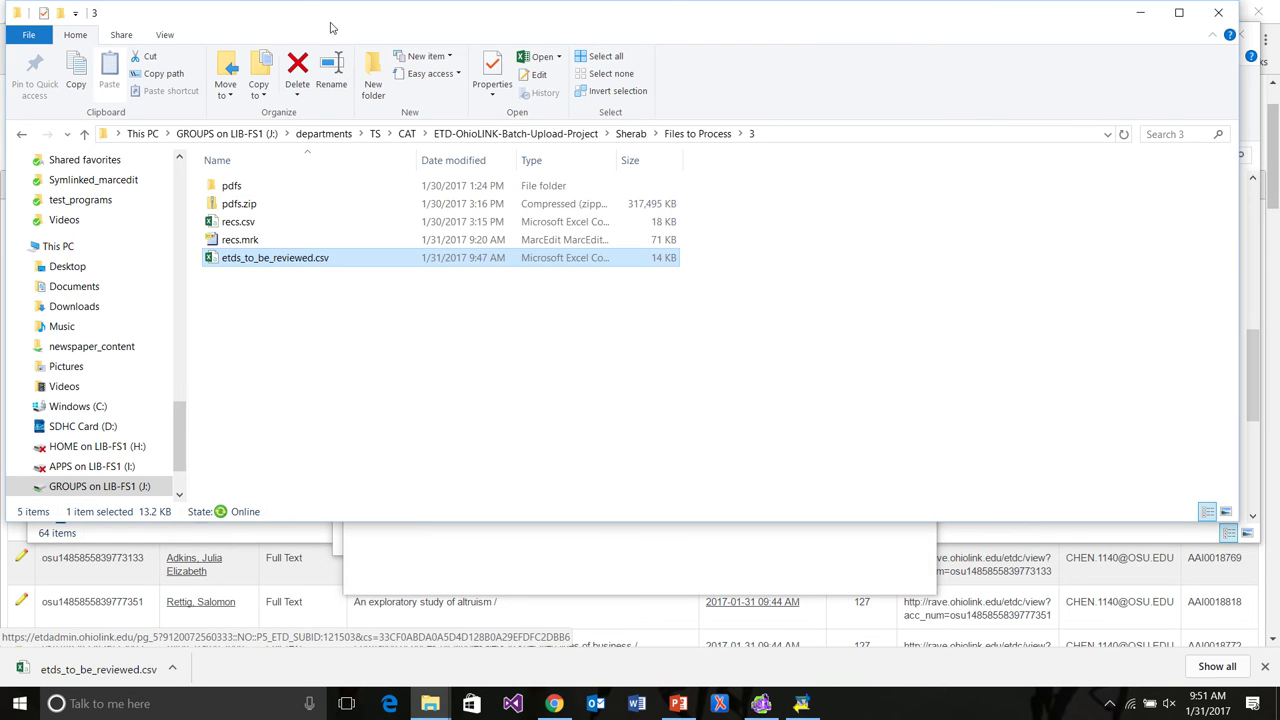
left_click(785, 137)
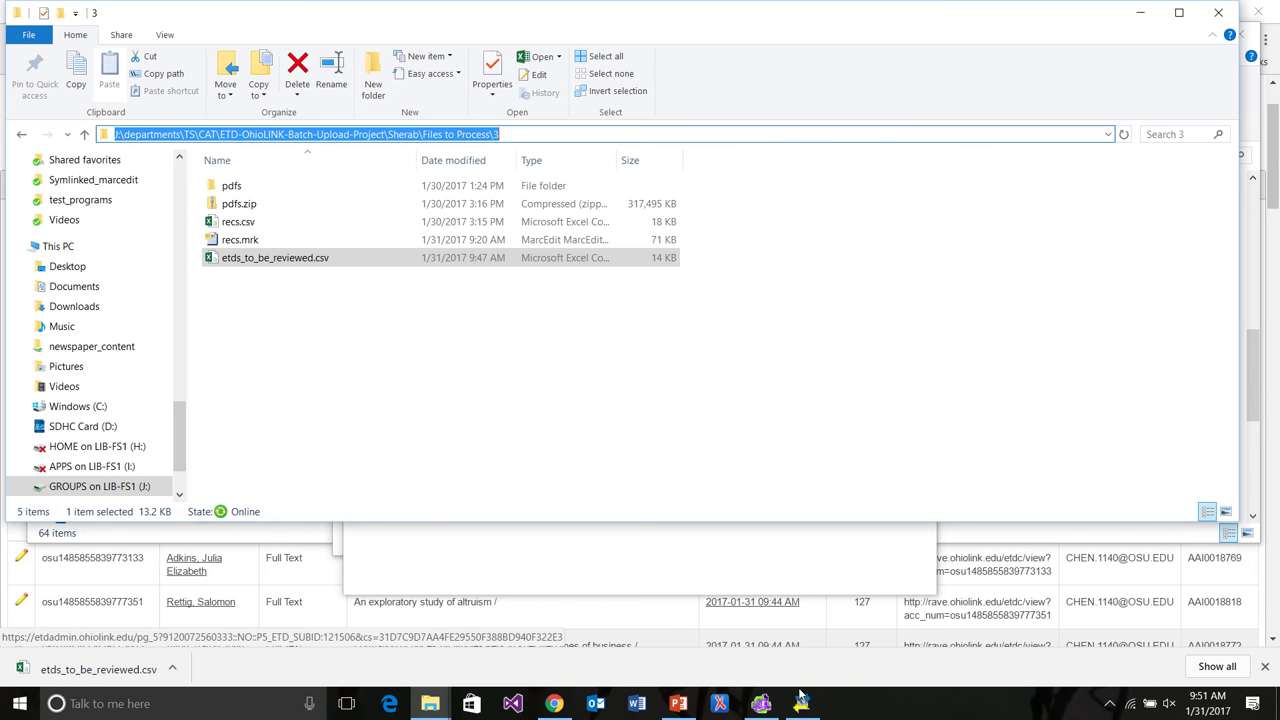
key("alt+Tab")
left_click(710, 122)
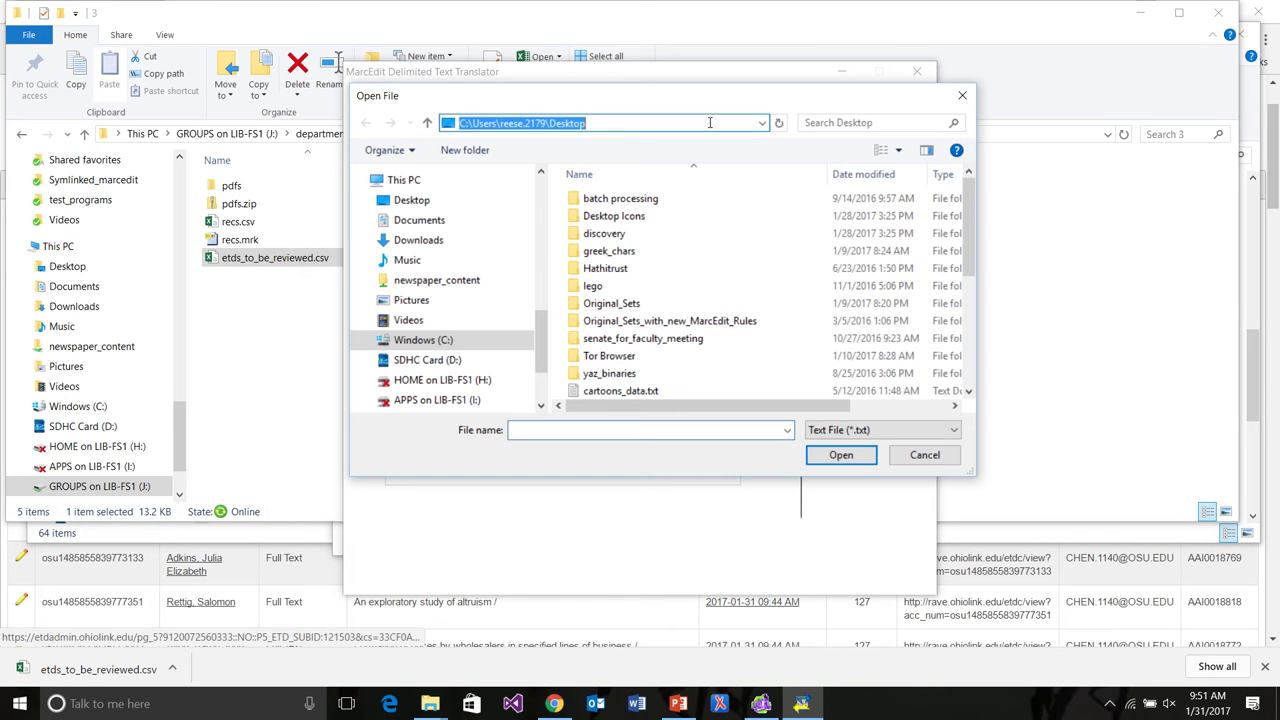
key("ctrl+v")
key("Return")
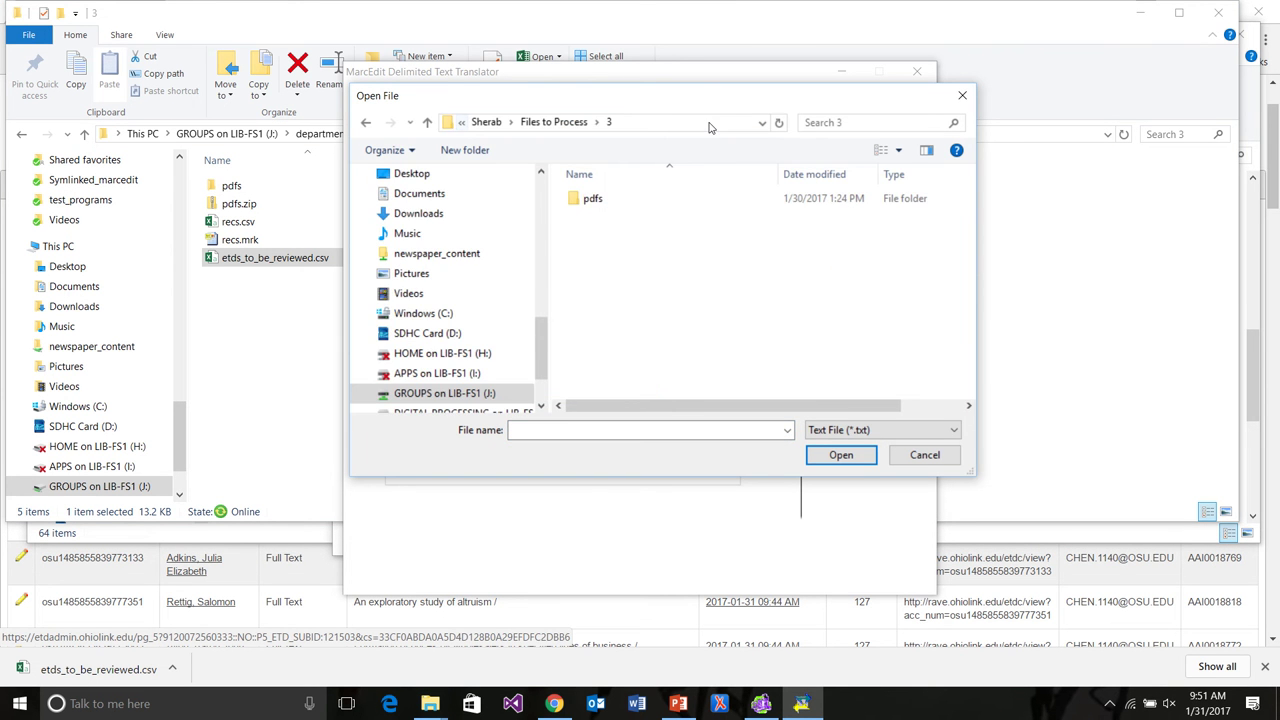
left_click(863, 432)
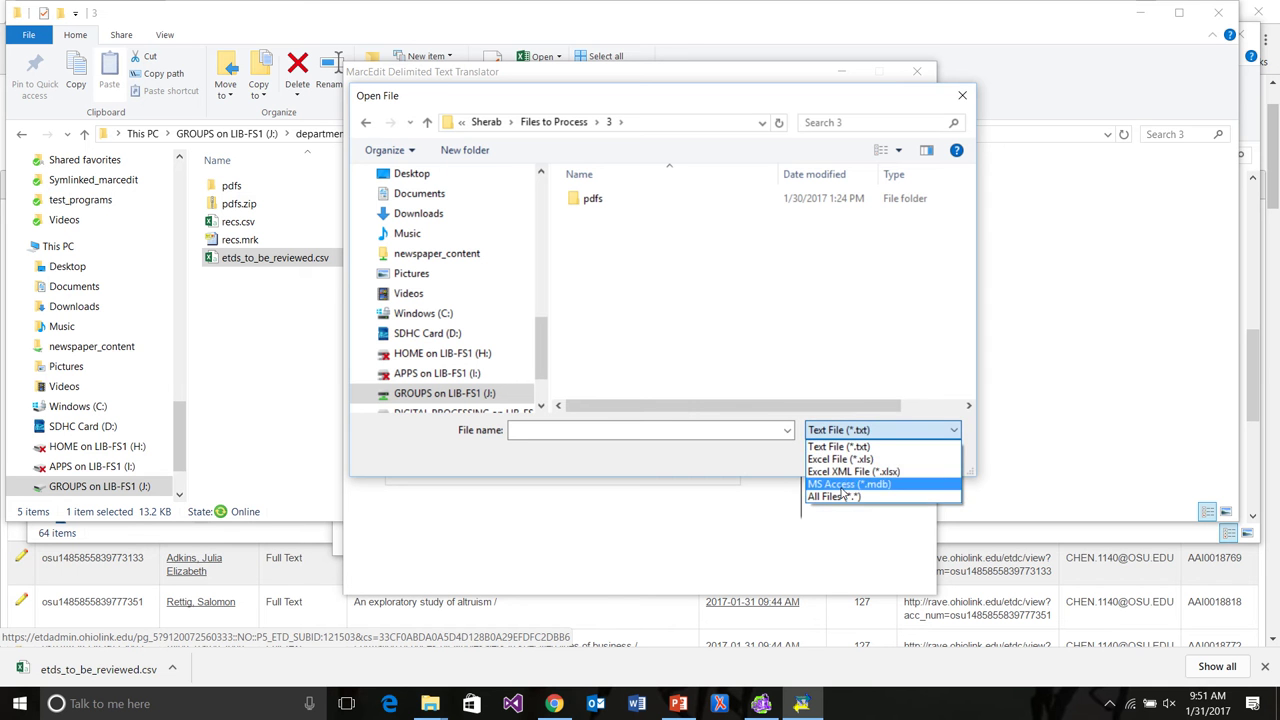
left_click(843, 502)
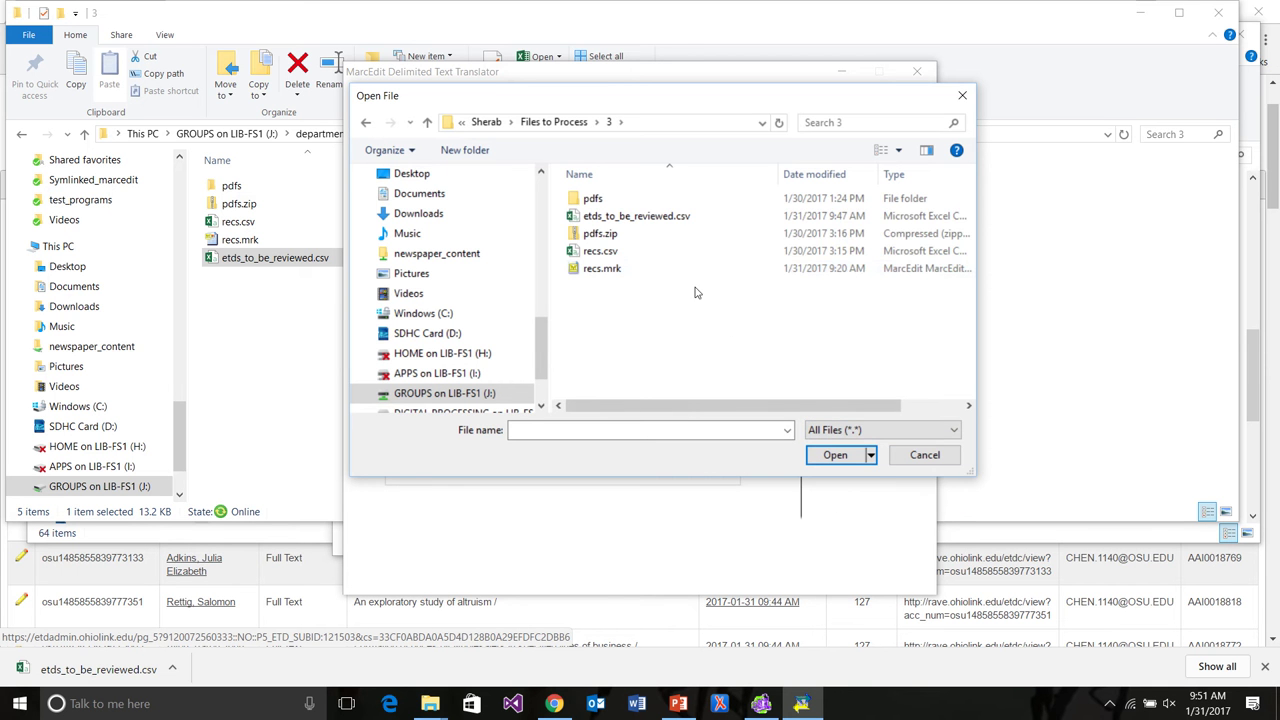
left_click(645, 217)
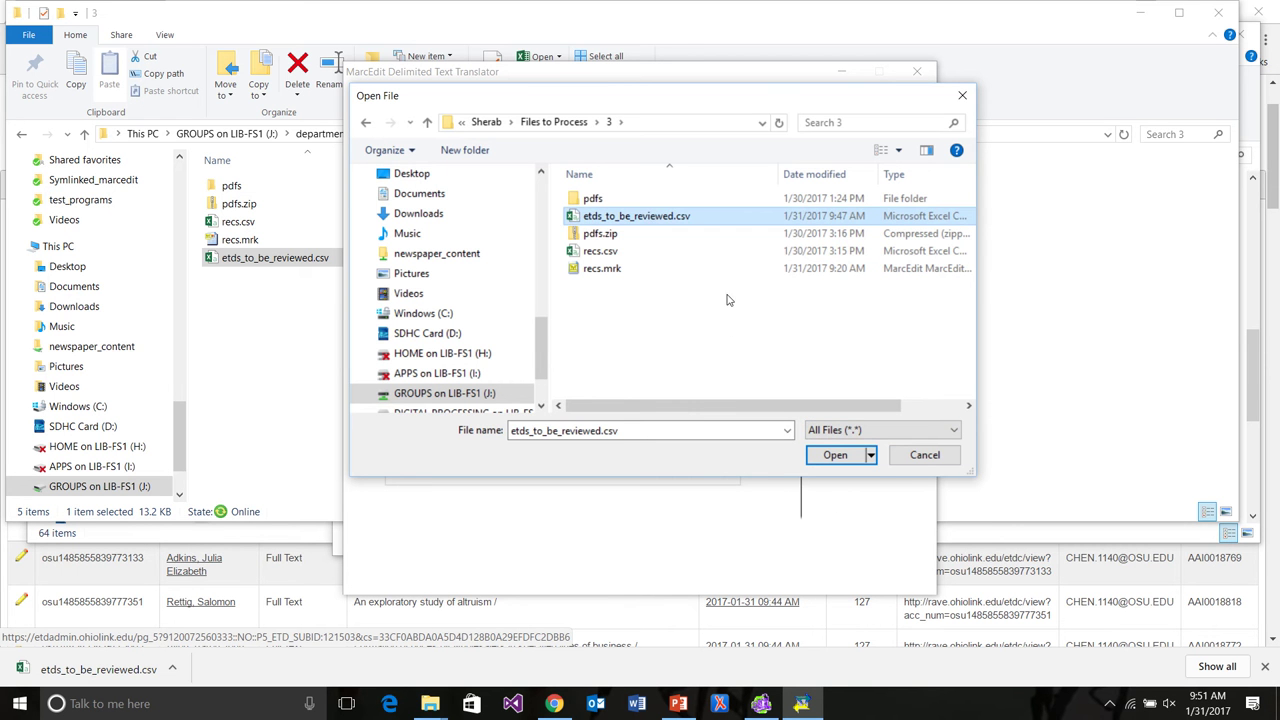
left_click(828, 459)
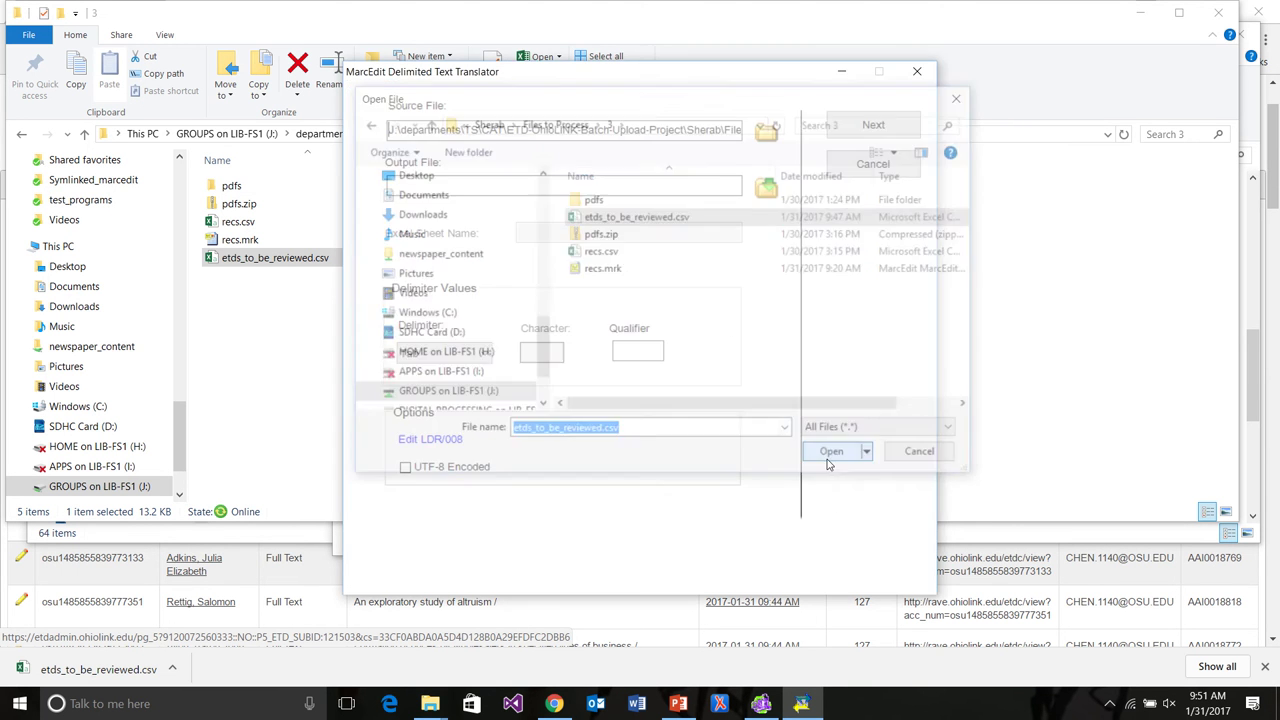
Set the output file to brief_records_3 in folder 3, saved as a MARC text file (.mrk).
left_click(770, 190)
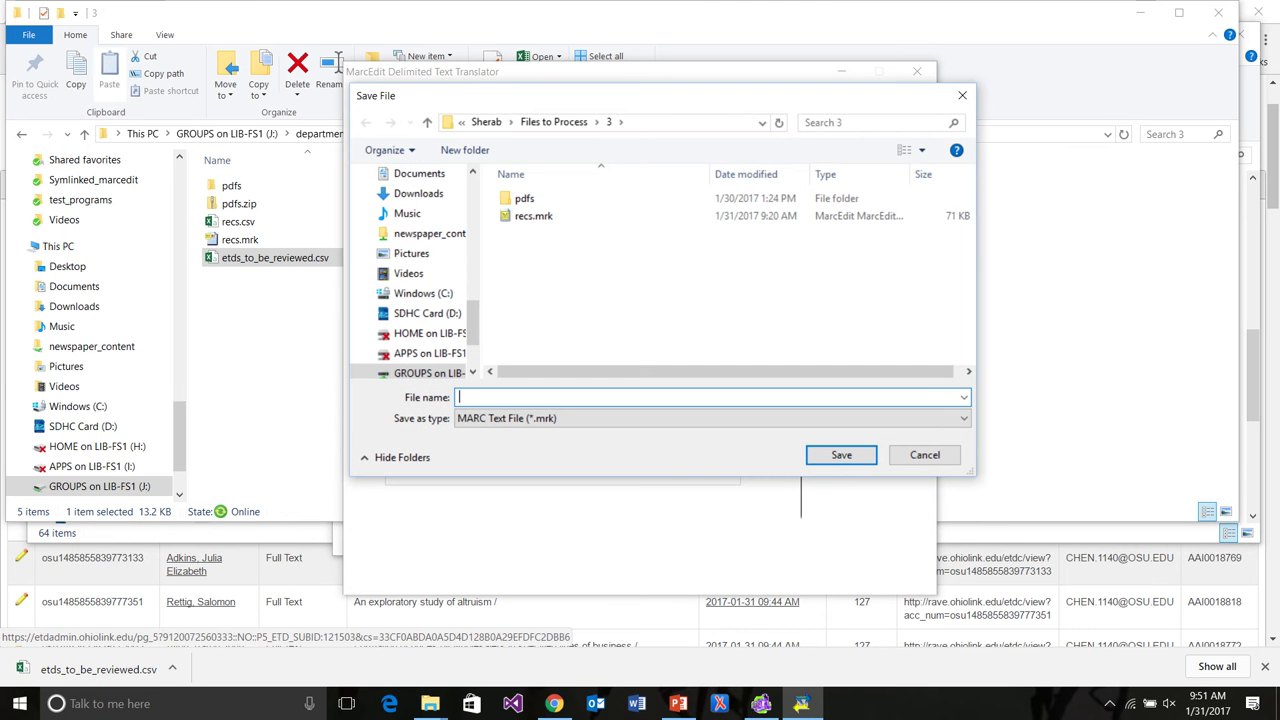
type("brief_records")
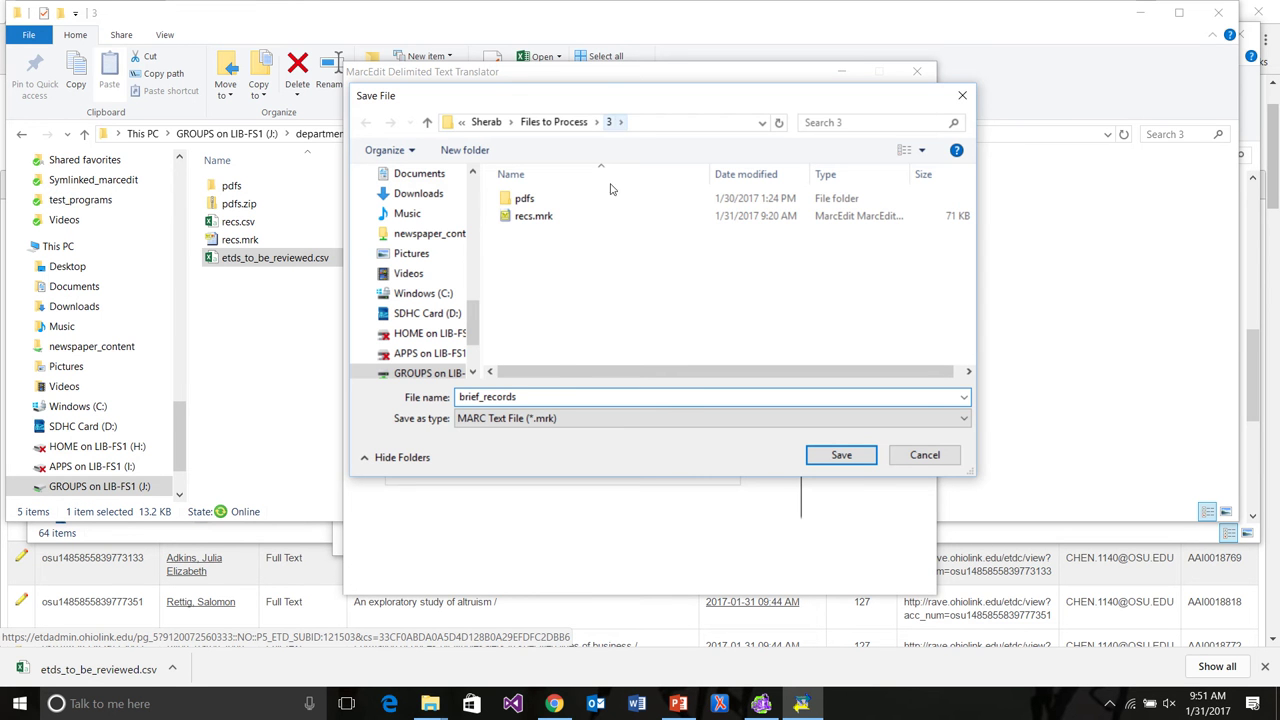
type("_3")
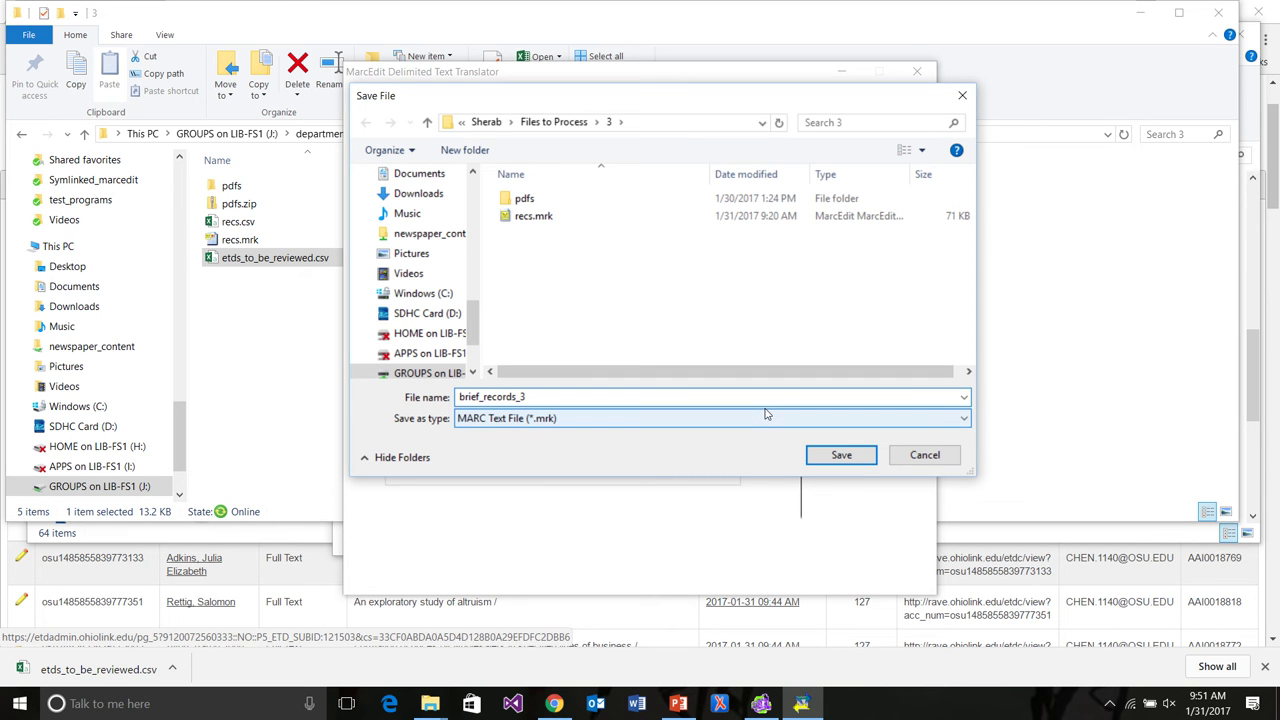
left_click(822, 460)
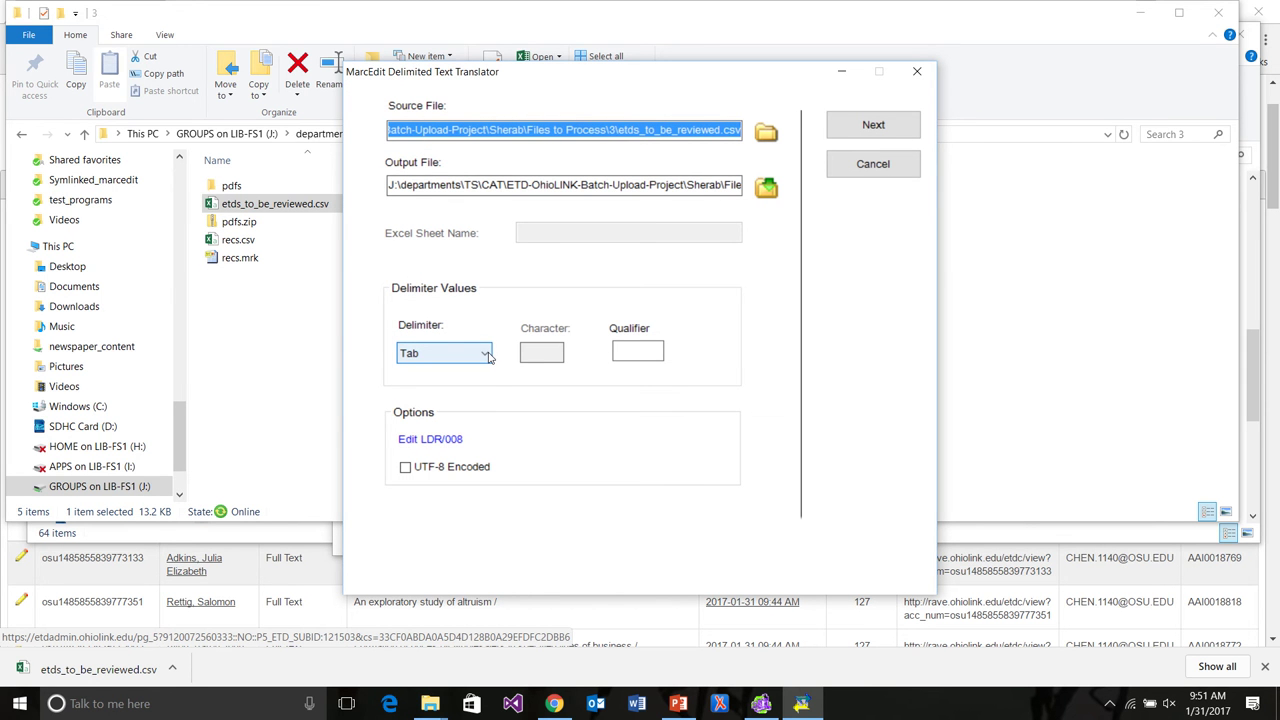
Set the delimiter to Comma and the qualifier to a double quote, and continue to the field mapping settings.
left_click(489, 357)
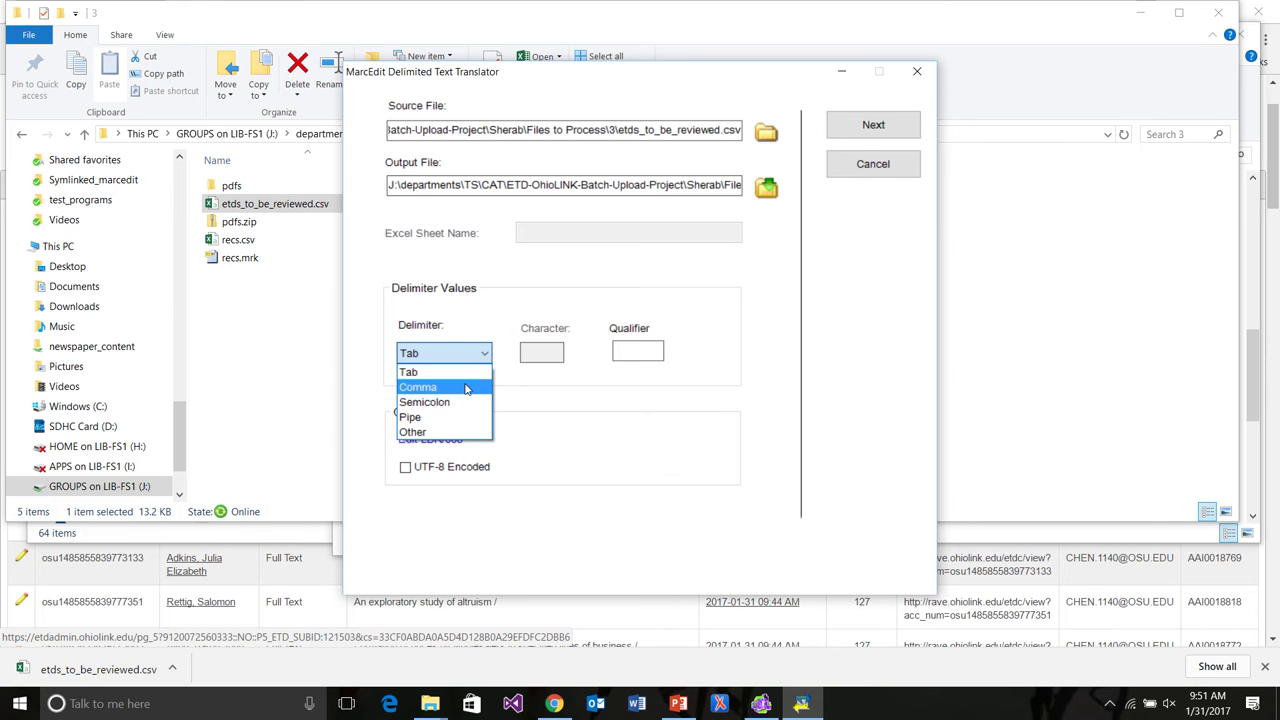
left_click(466, 387)
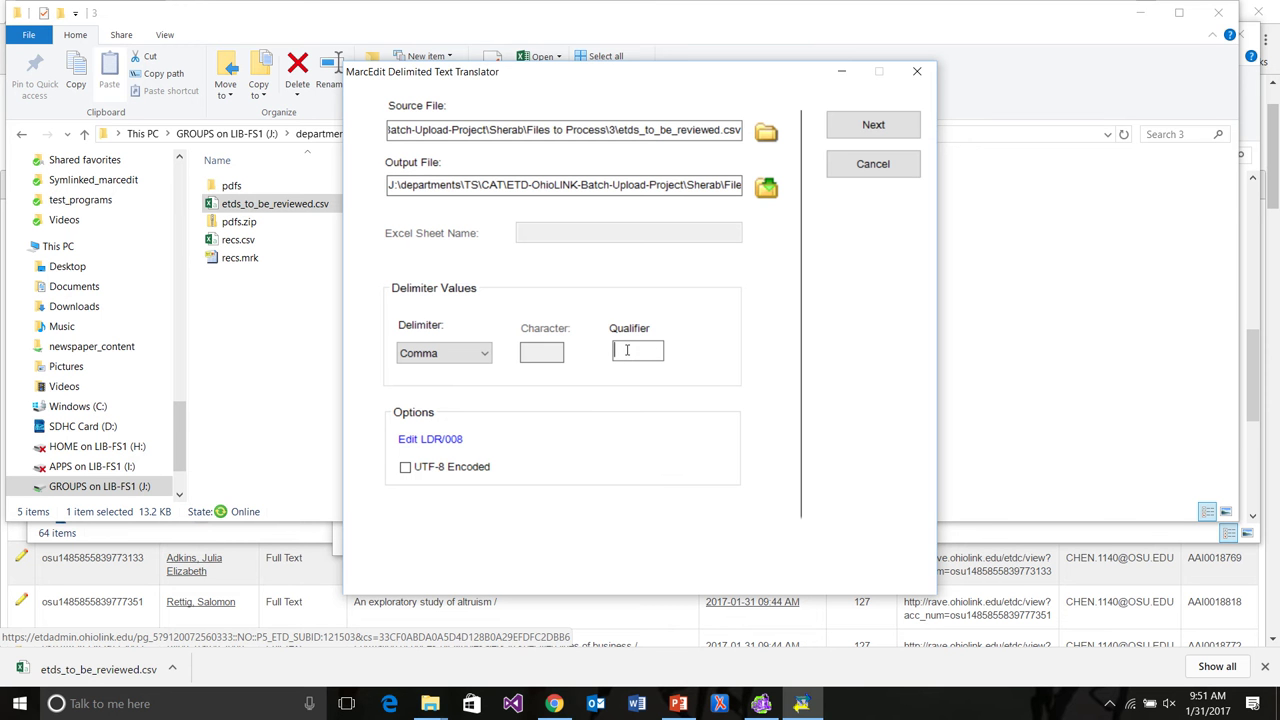
type("\"")
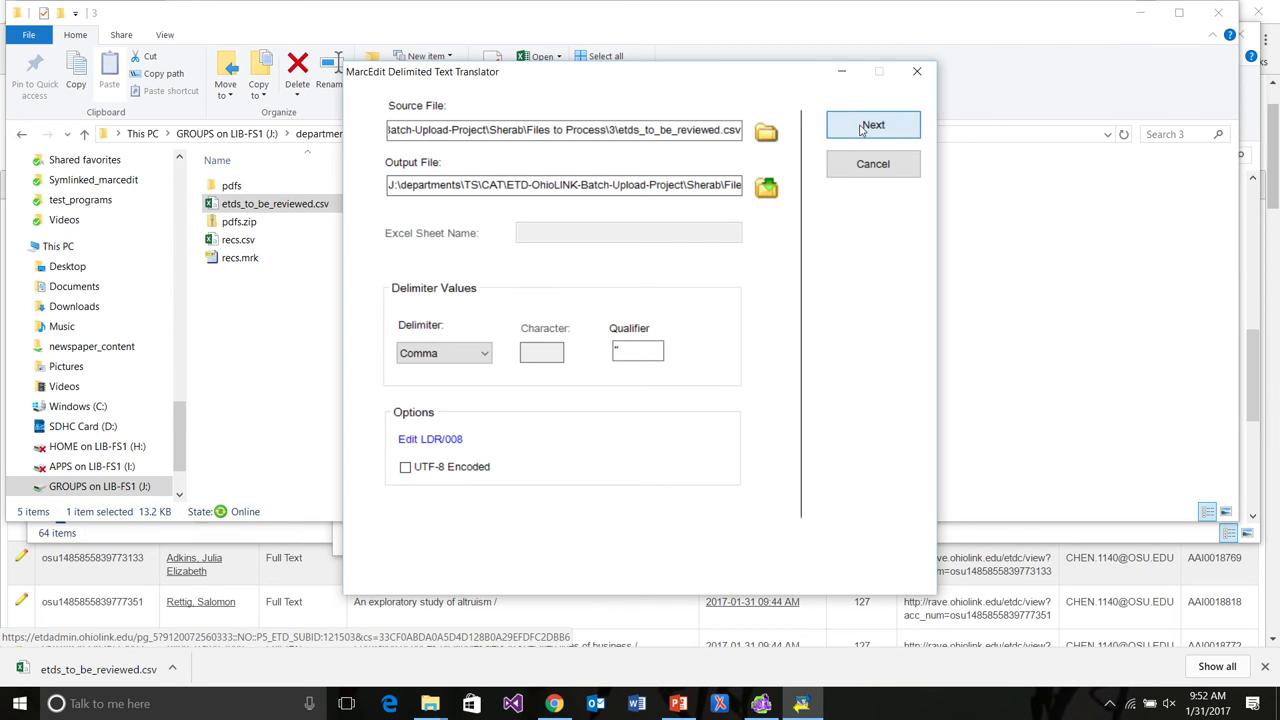
left_click(862, 127)
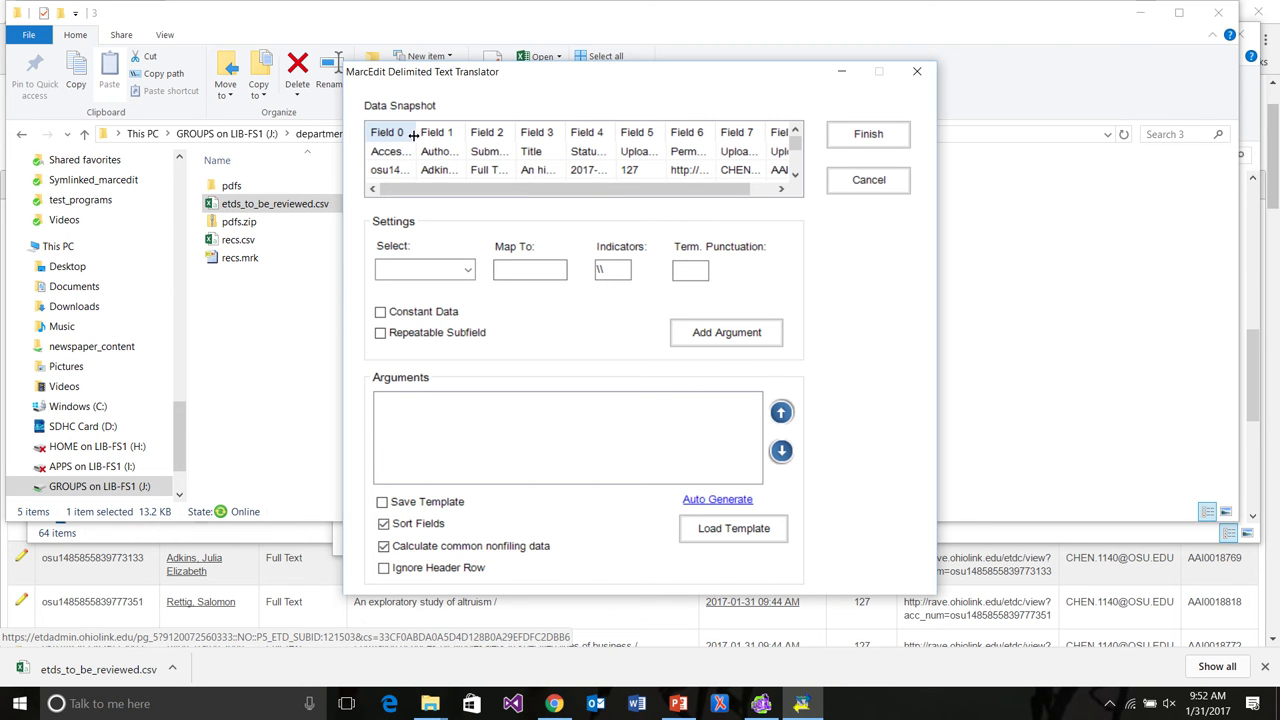
Examine the report's columns in the data snapshot and the list of fields available for mapping.
left_click_drag(416, 134, 450, 136)
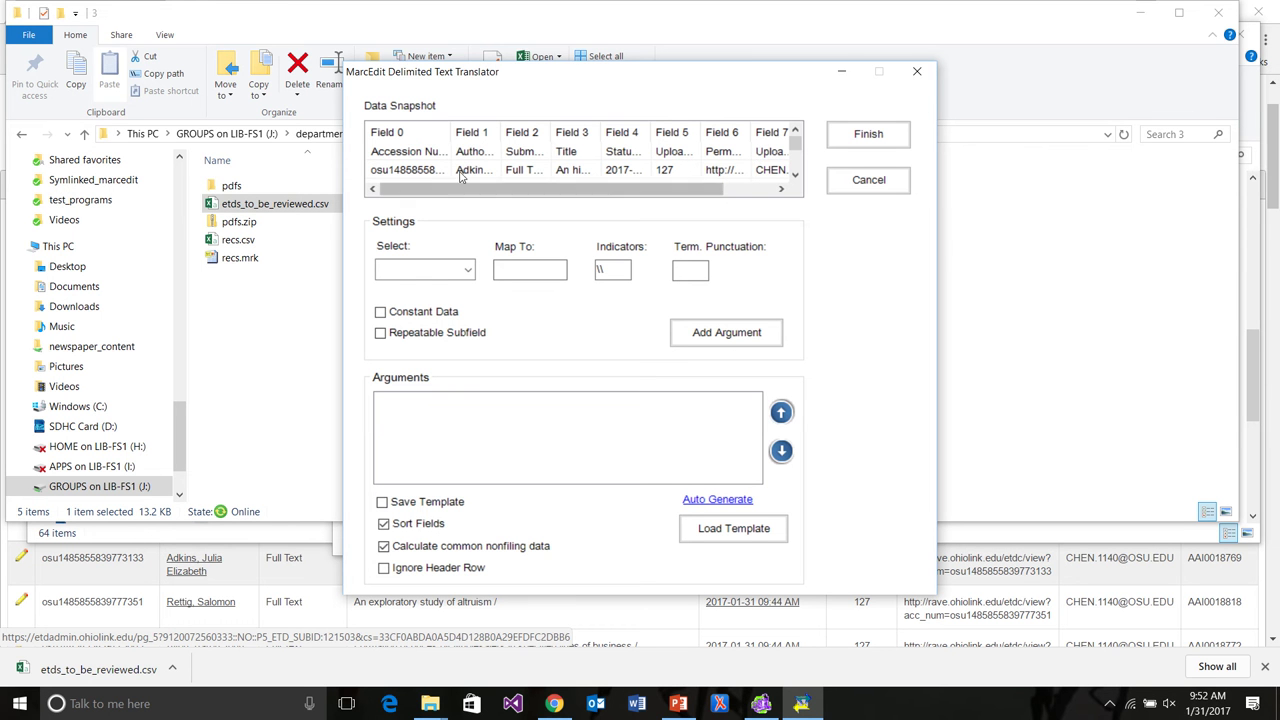
left_click_drag(451, 132, 437, 132)
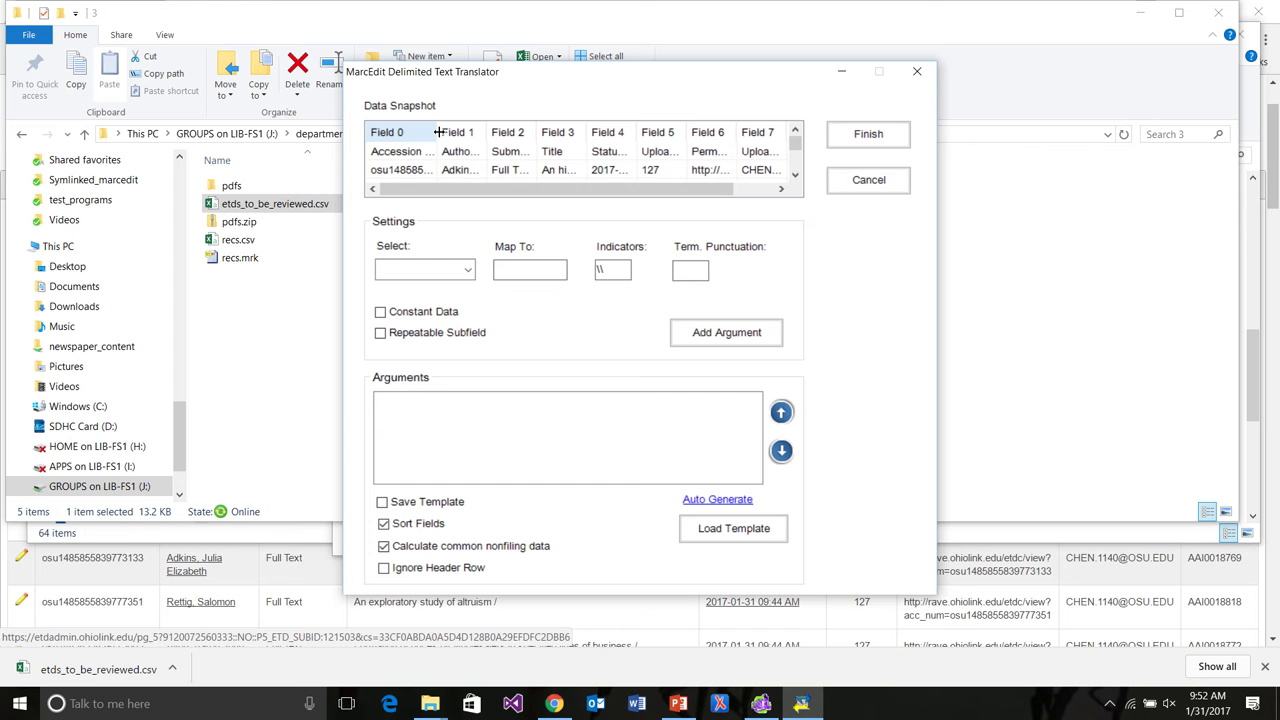
left_click(468, 270)
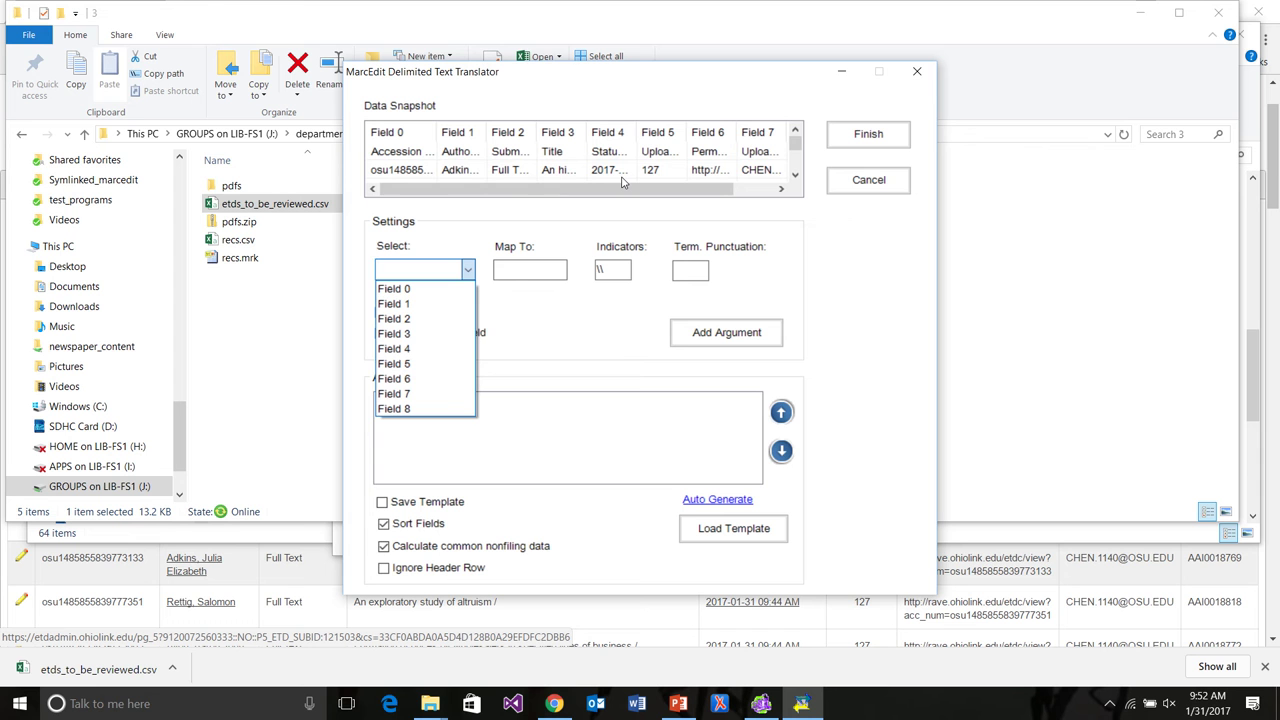
left_click(874, 314)
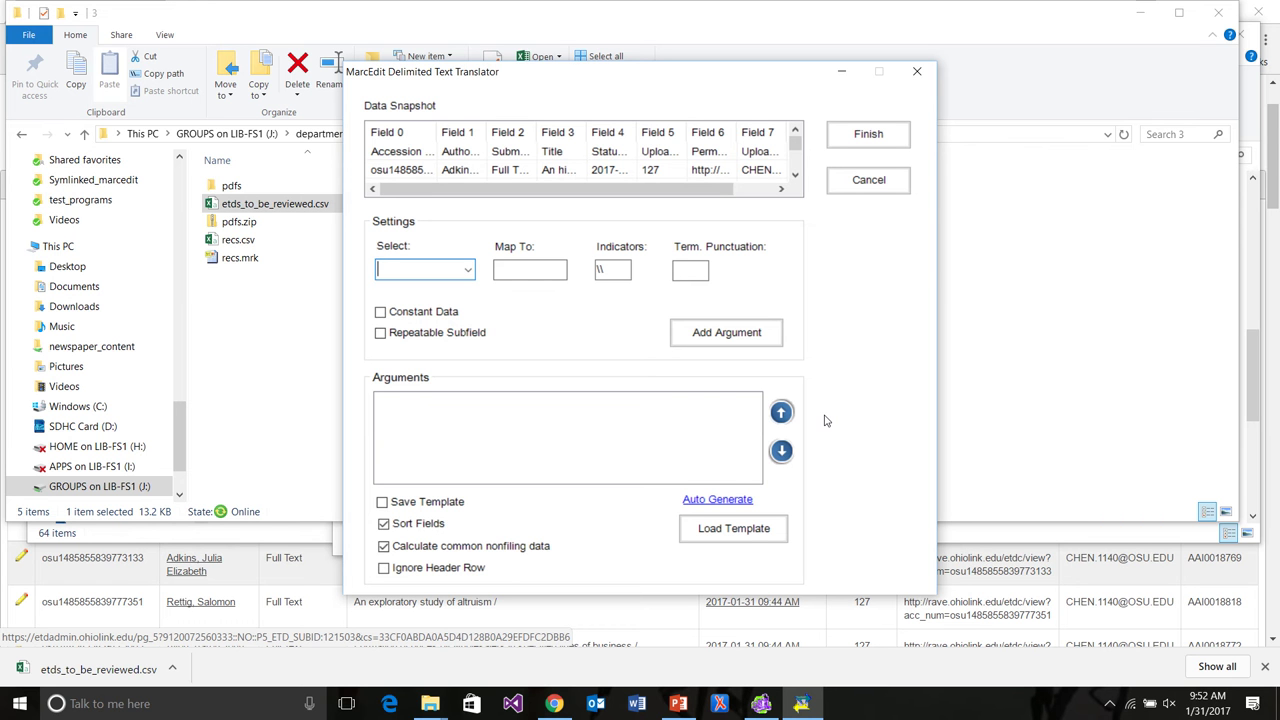
Load the mapping template etd-template.mrd from the templates folder beside Files to Process.
left_click(755, 535)
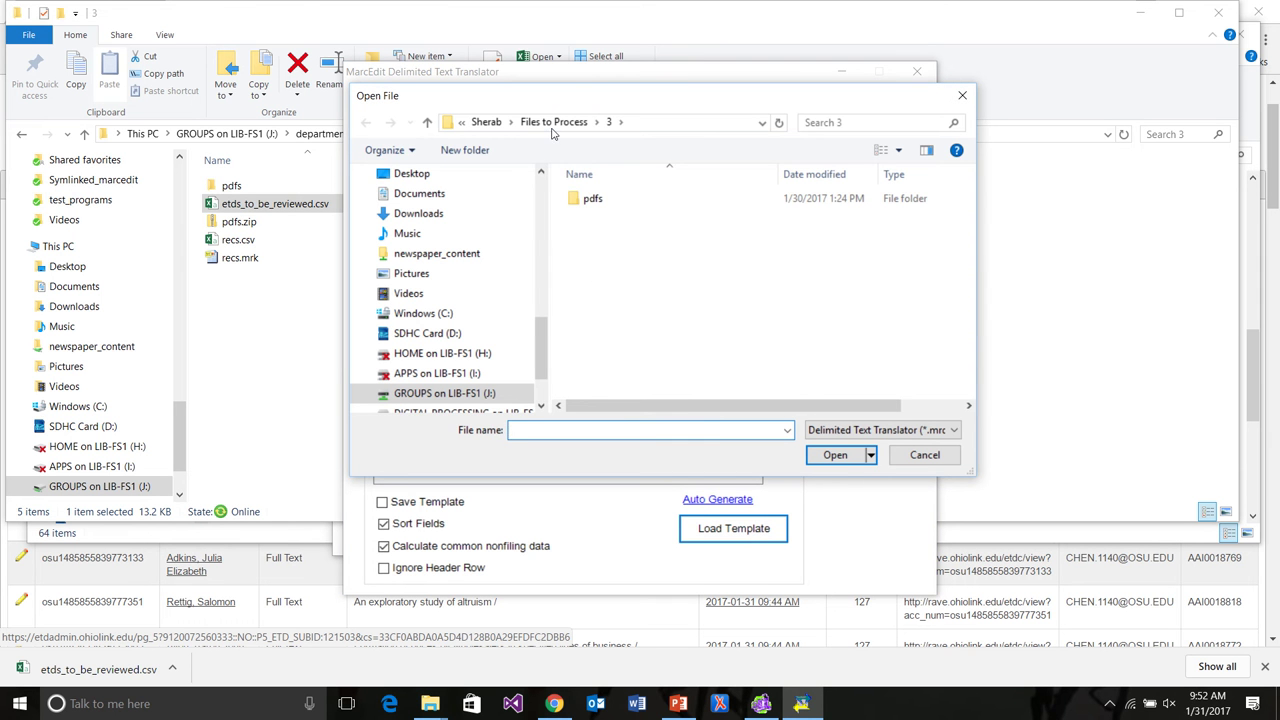
left_click(486, 122)
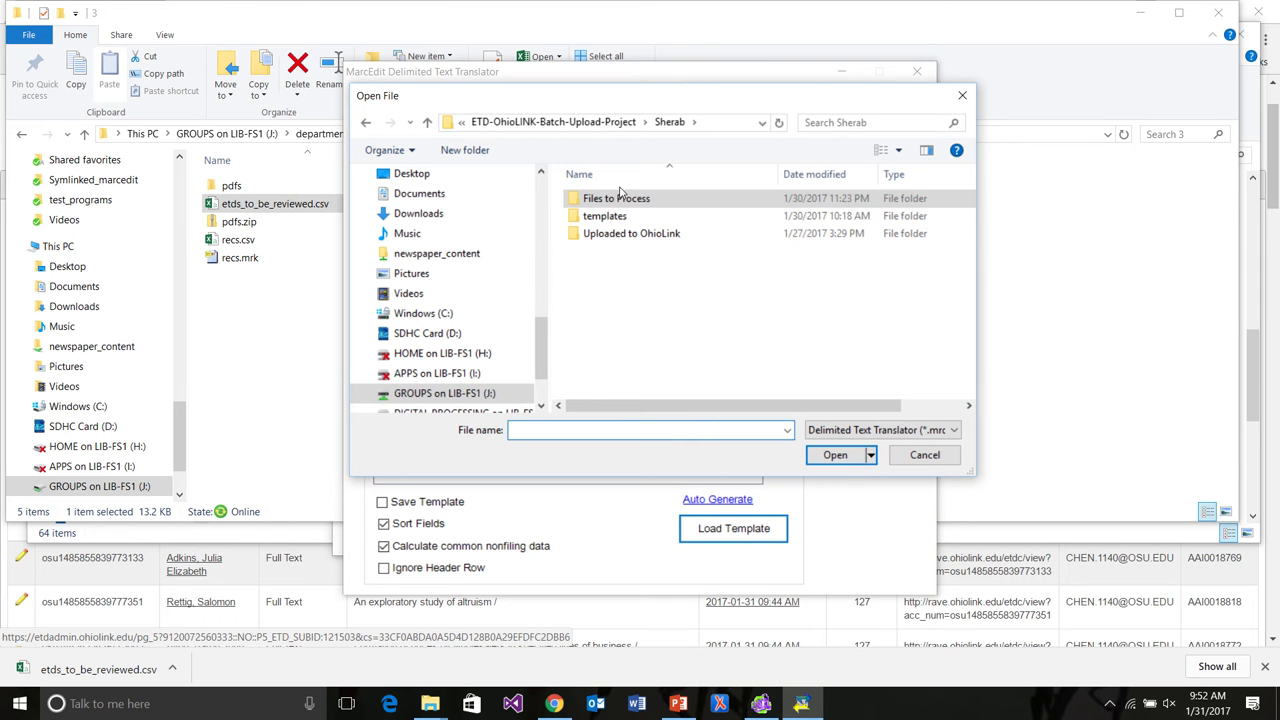
double_click(614, 217)
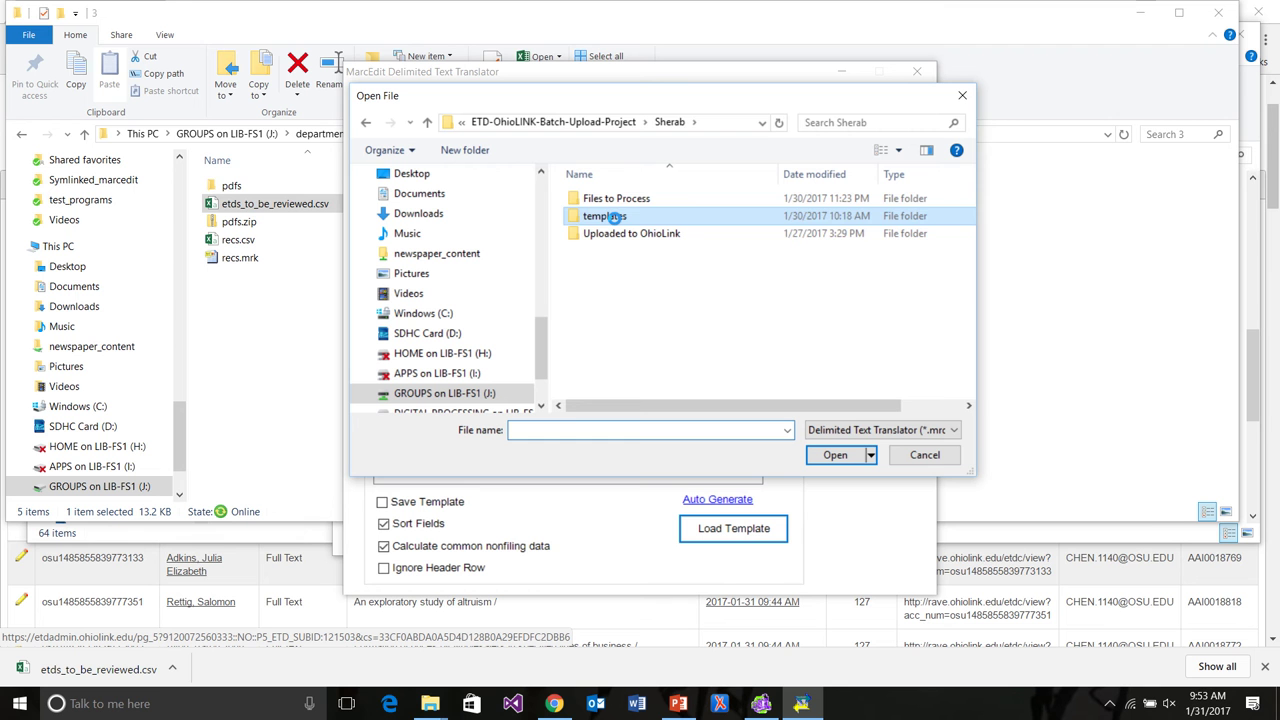
left_click(603, 206)
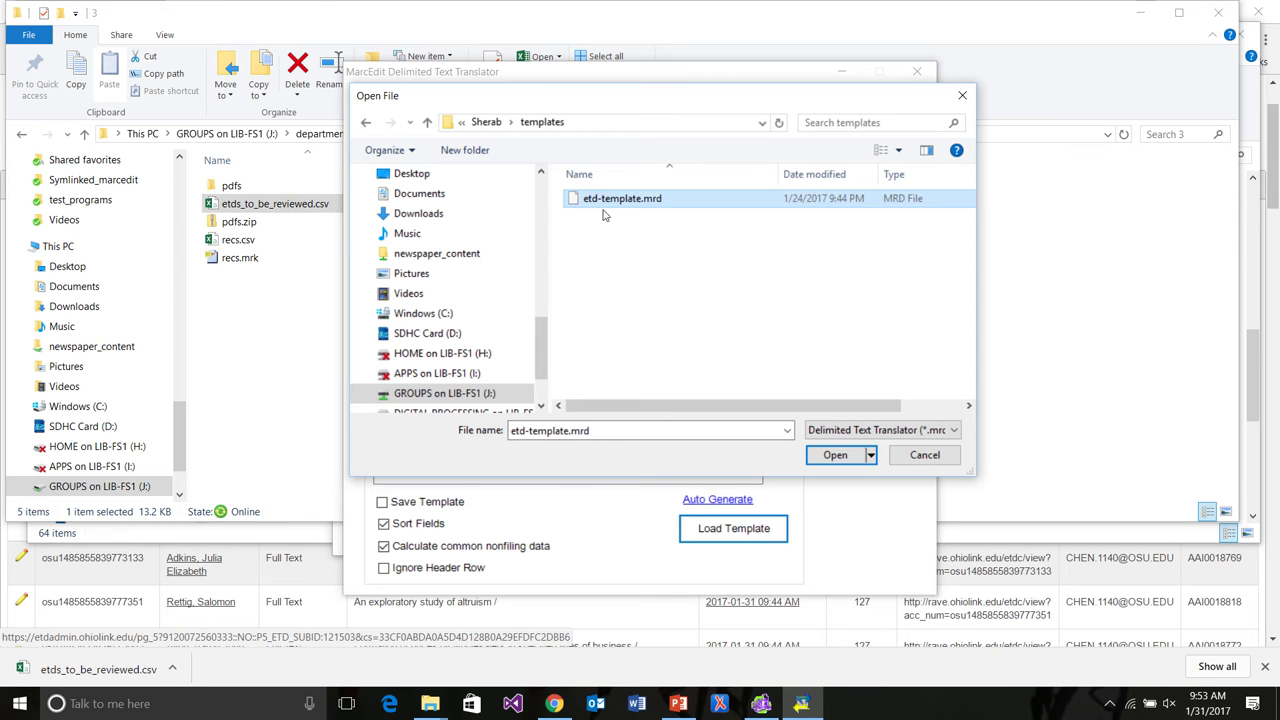
left_click(835, 455)
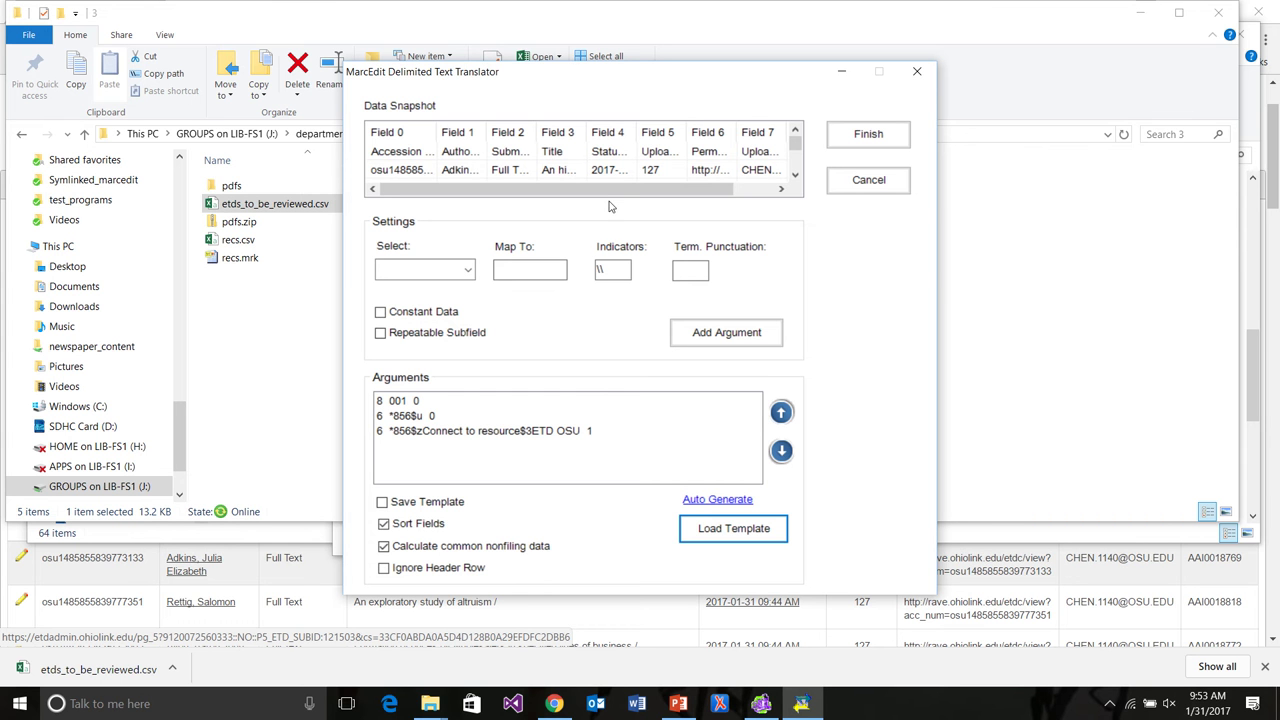
Check the data snapshot's columns against the loaded arguments and set the translation to ignore the header row.
left_click_drag(608, 190, 662, 201)
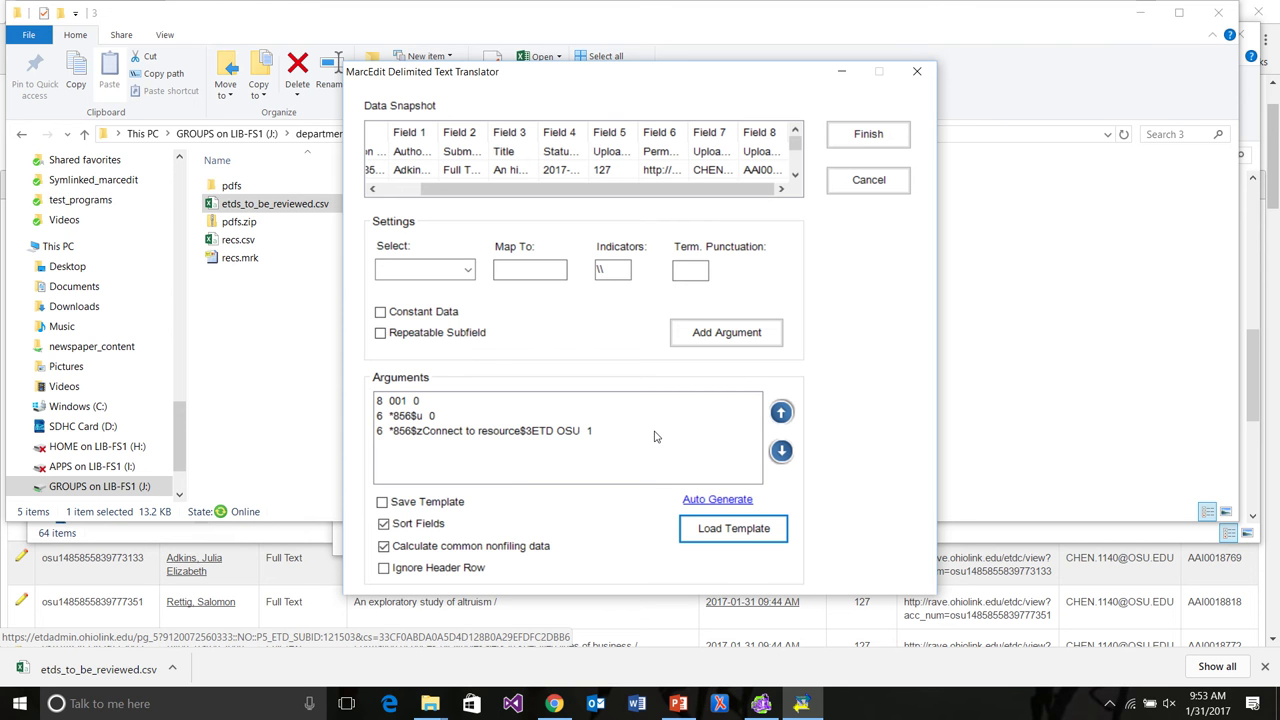
left_click(384, 568)
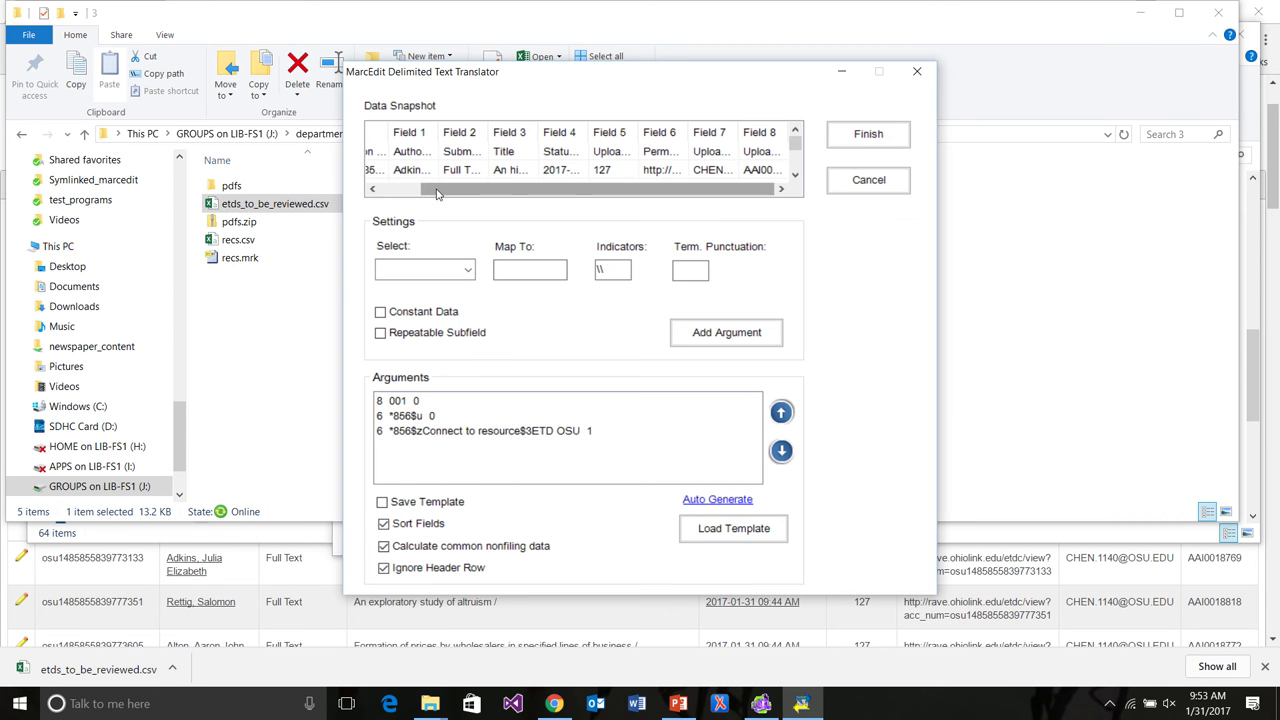
left_click_drag(437, 190, 383, 189)
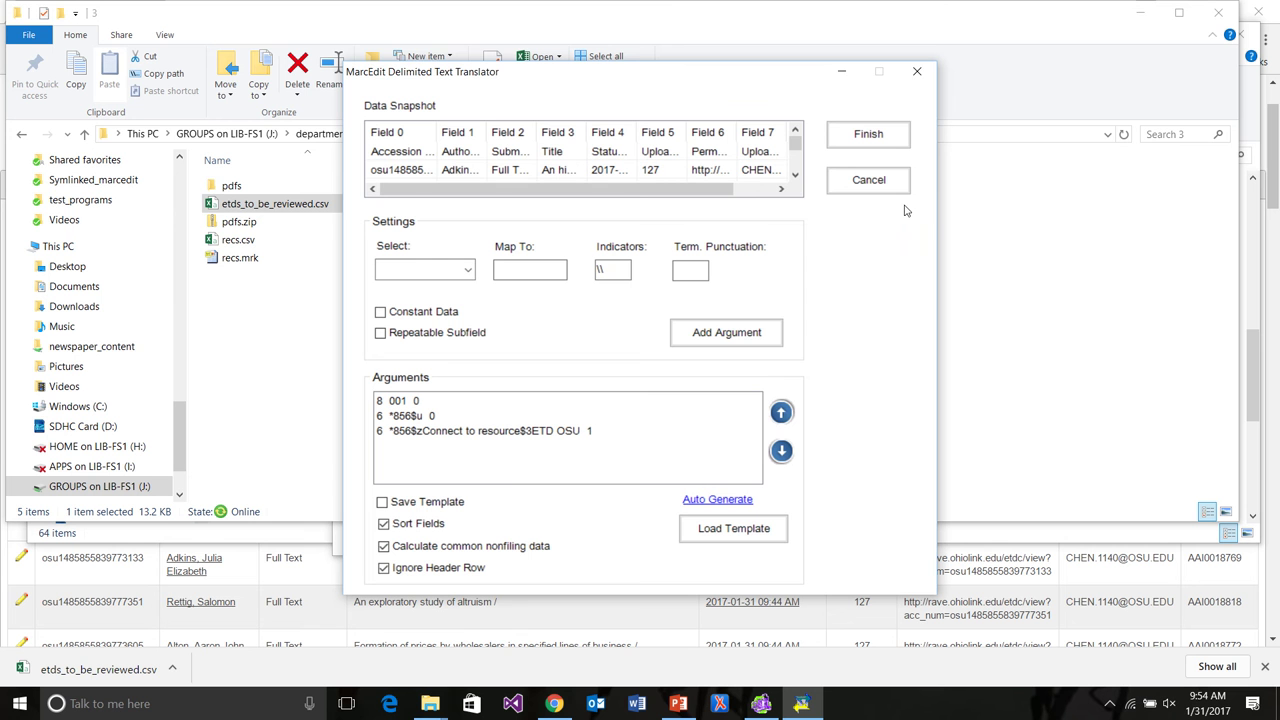
Run the delimited text translation, check the generated brief_records_3.mrk in MarcEditor, and close it.
left_click(877, 142)
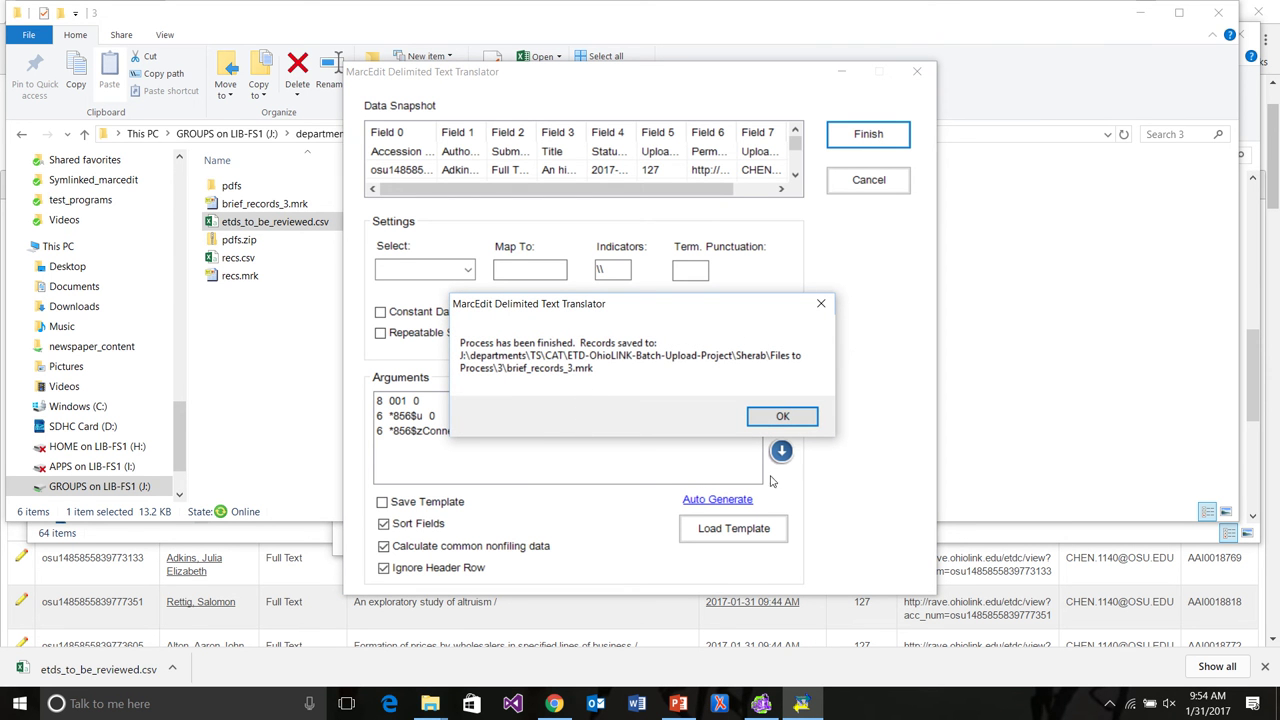
left_click(774, 415)
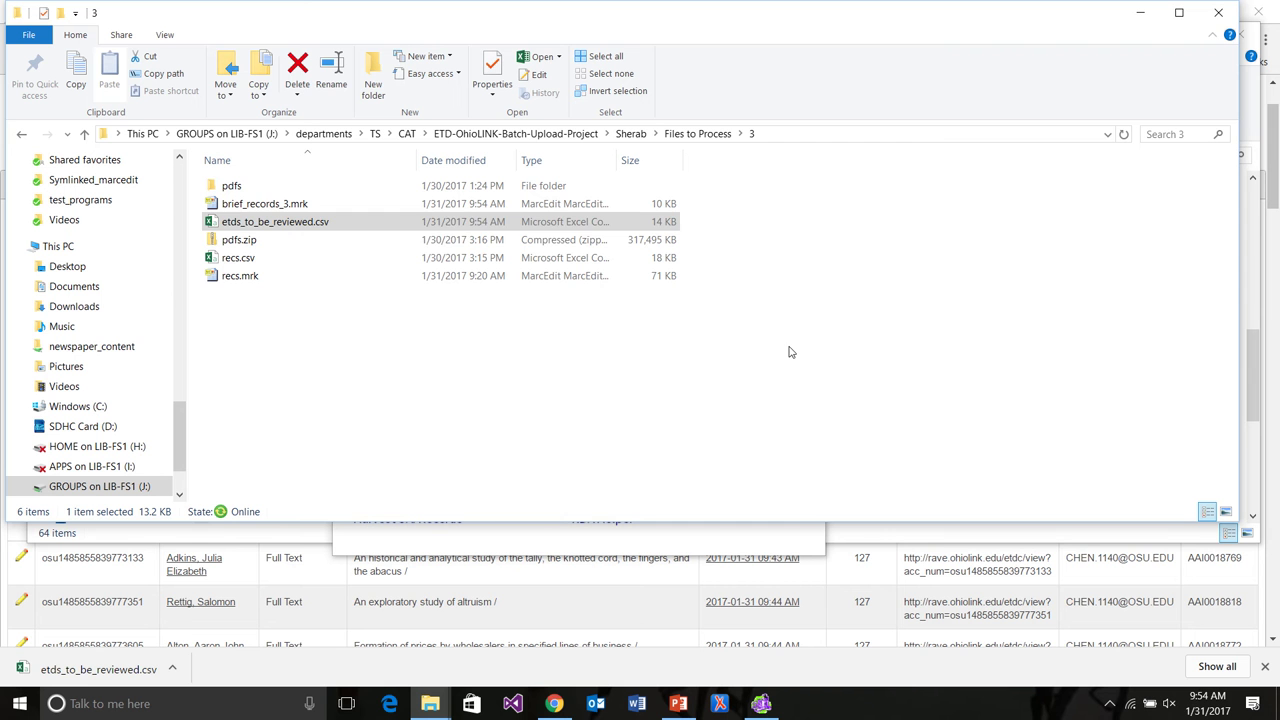
double_click(259, 206)
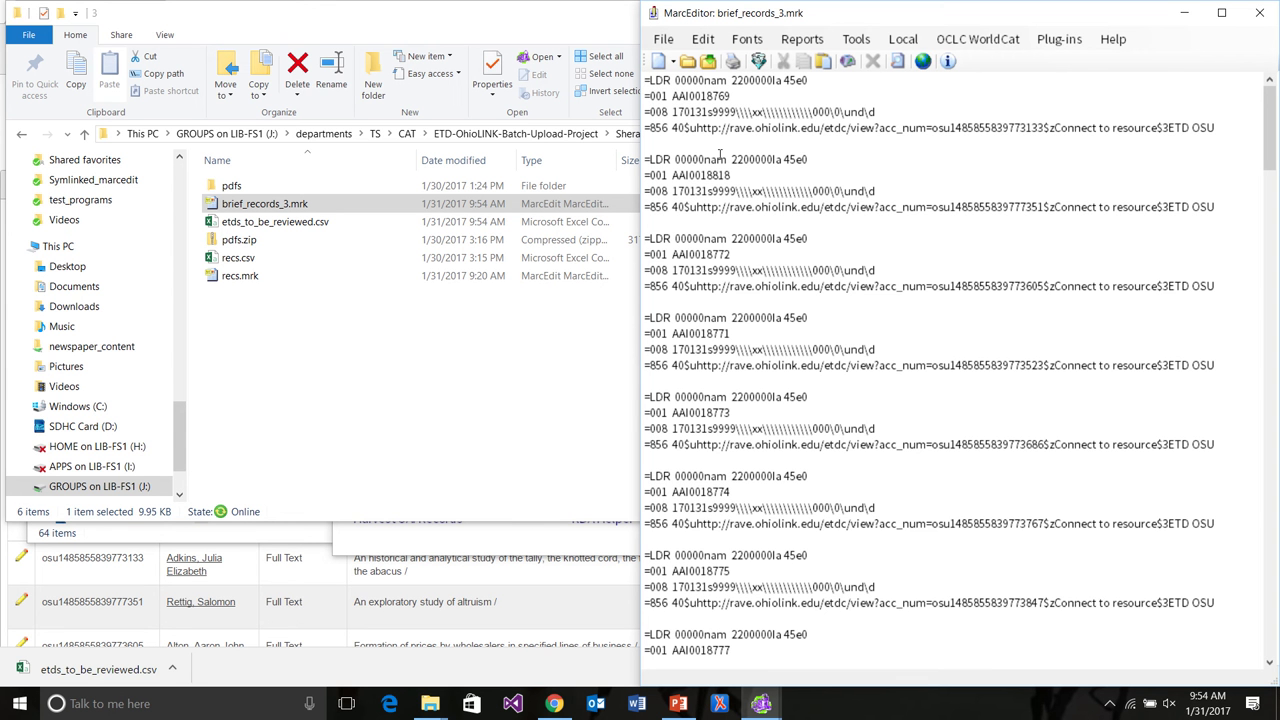
left_click(737, 96)
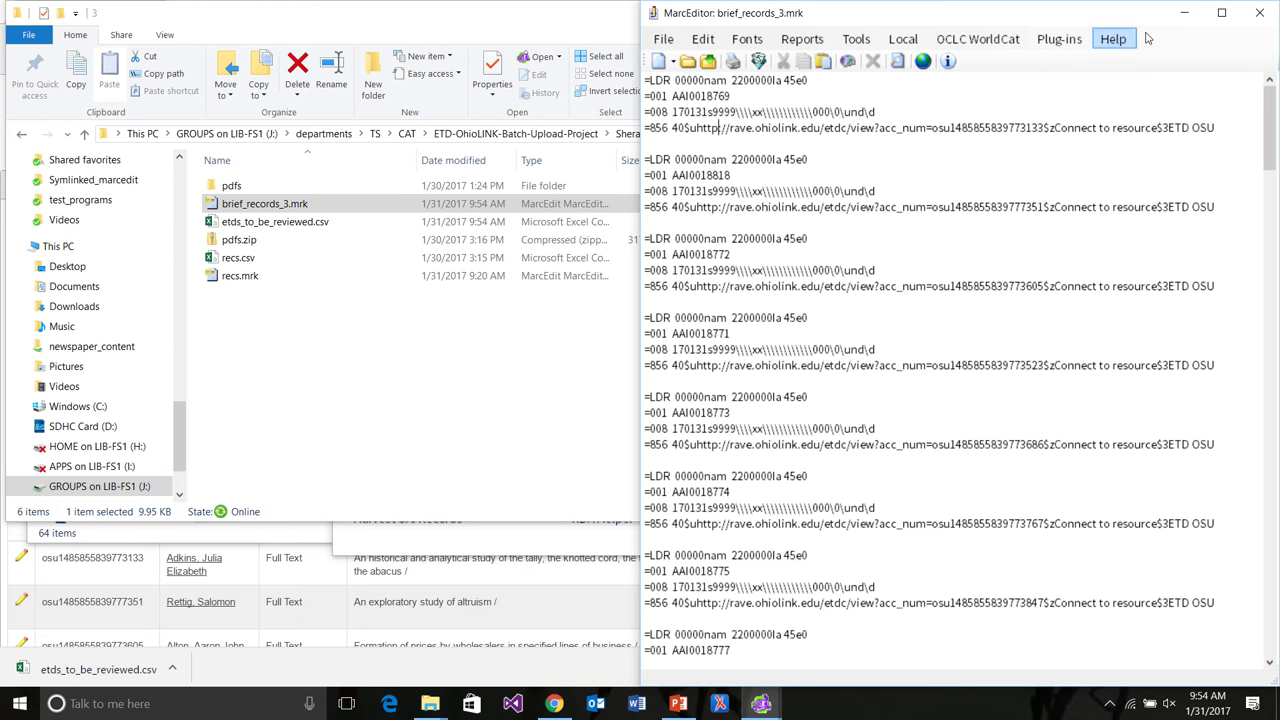
left_click(1259, 12)
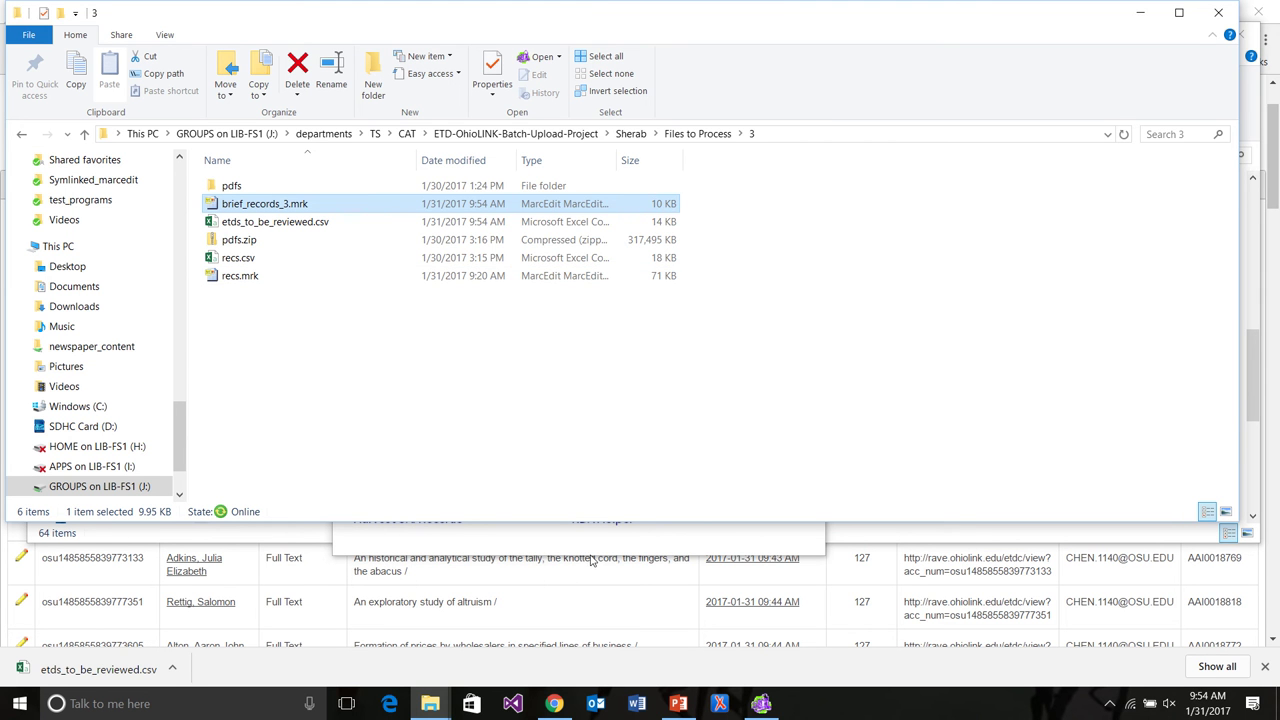
Start Merge Records in MarcEdit and arrange its dialog side by side with the folder 3 window.
left_click(761, 703)
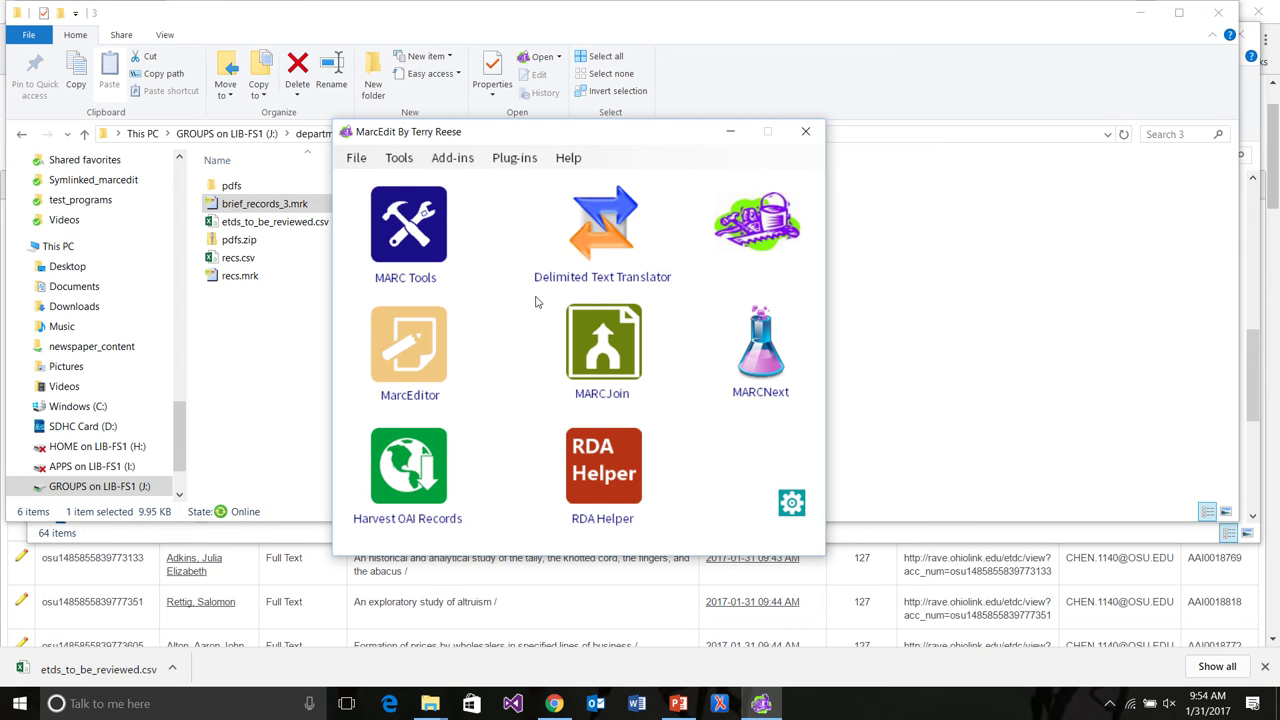
left_click(400, 160)
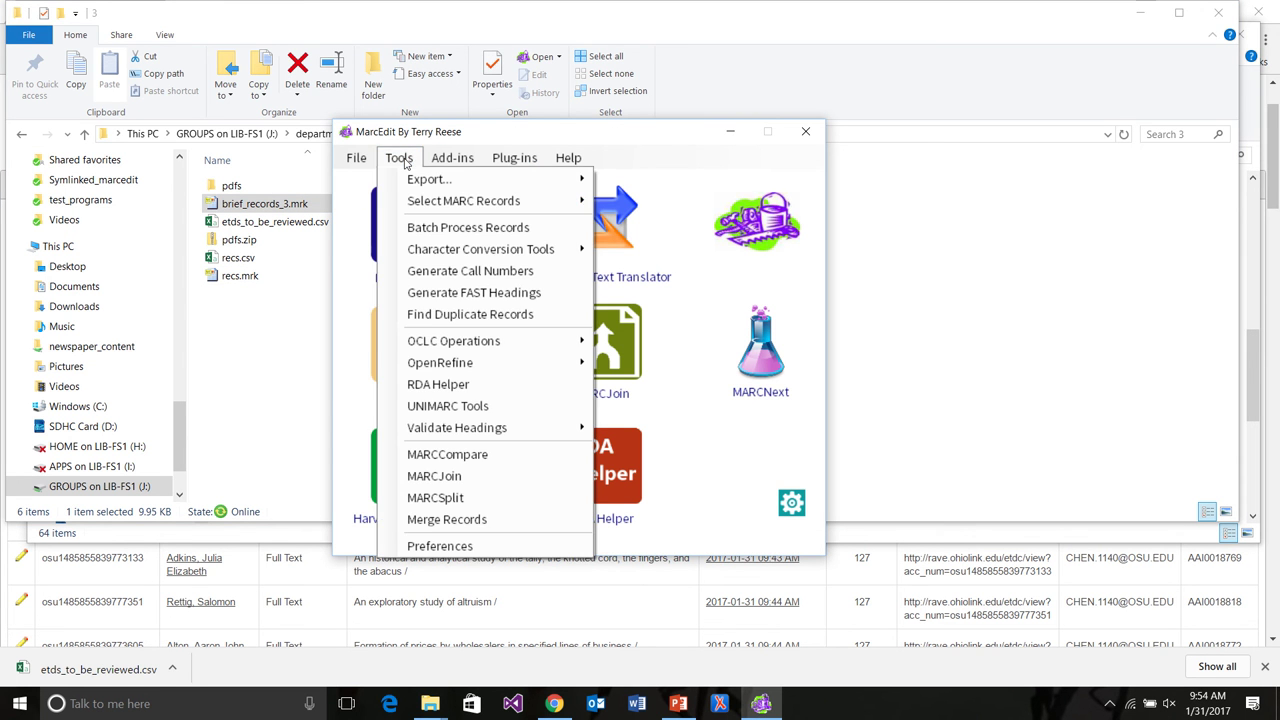
left_click(465, 521)
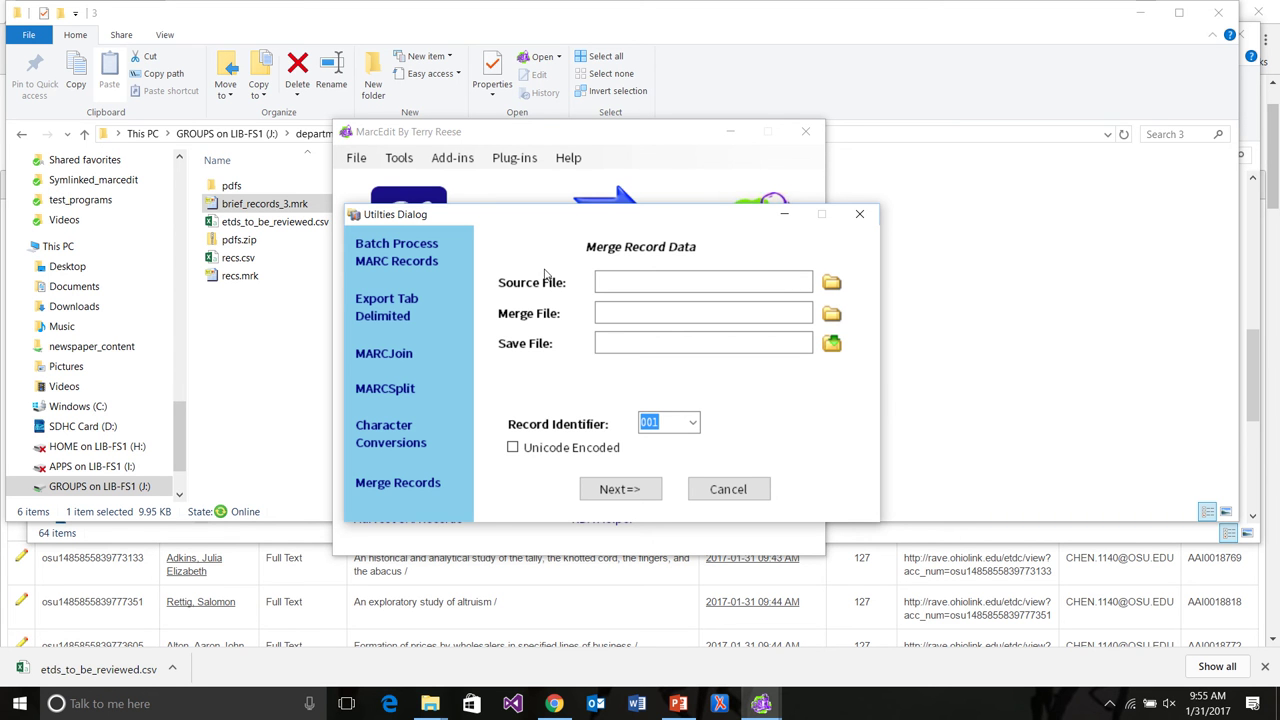
left_click_drag(530, 215, 728, 178)
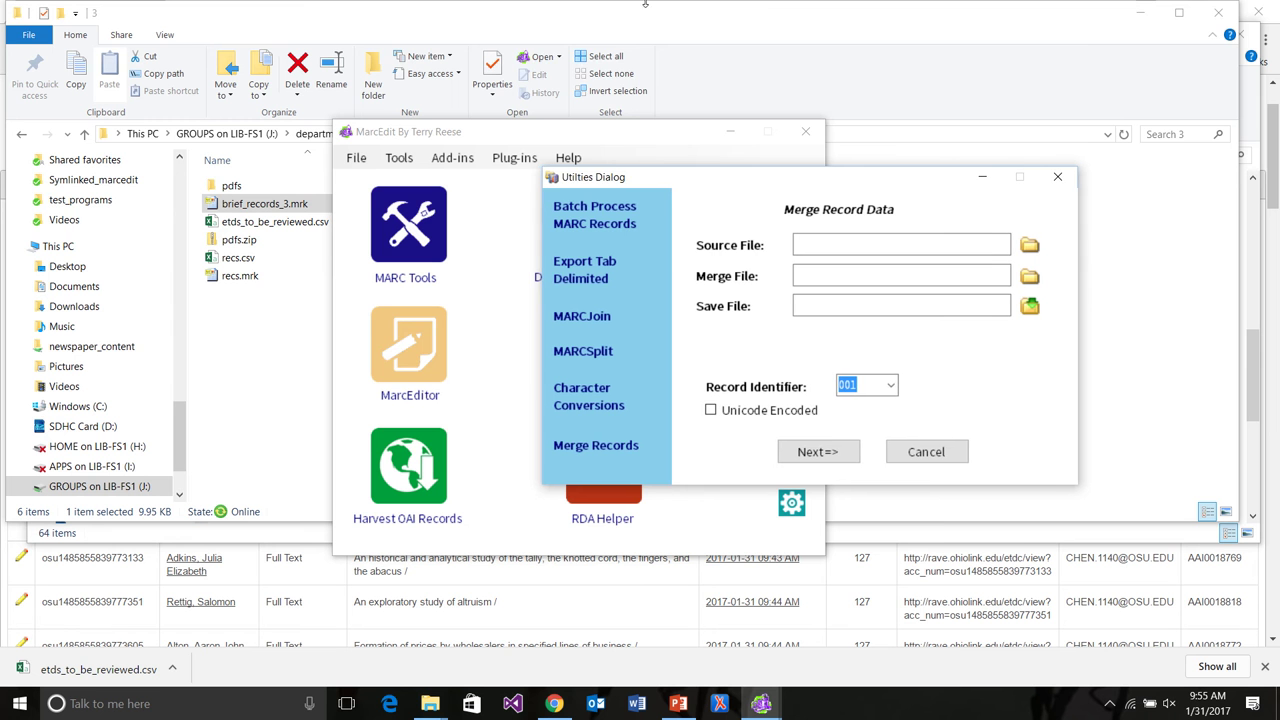
mouse_move(641, 12)
left_click_drag(463, 14, 0, 133)
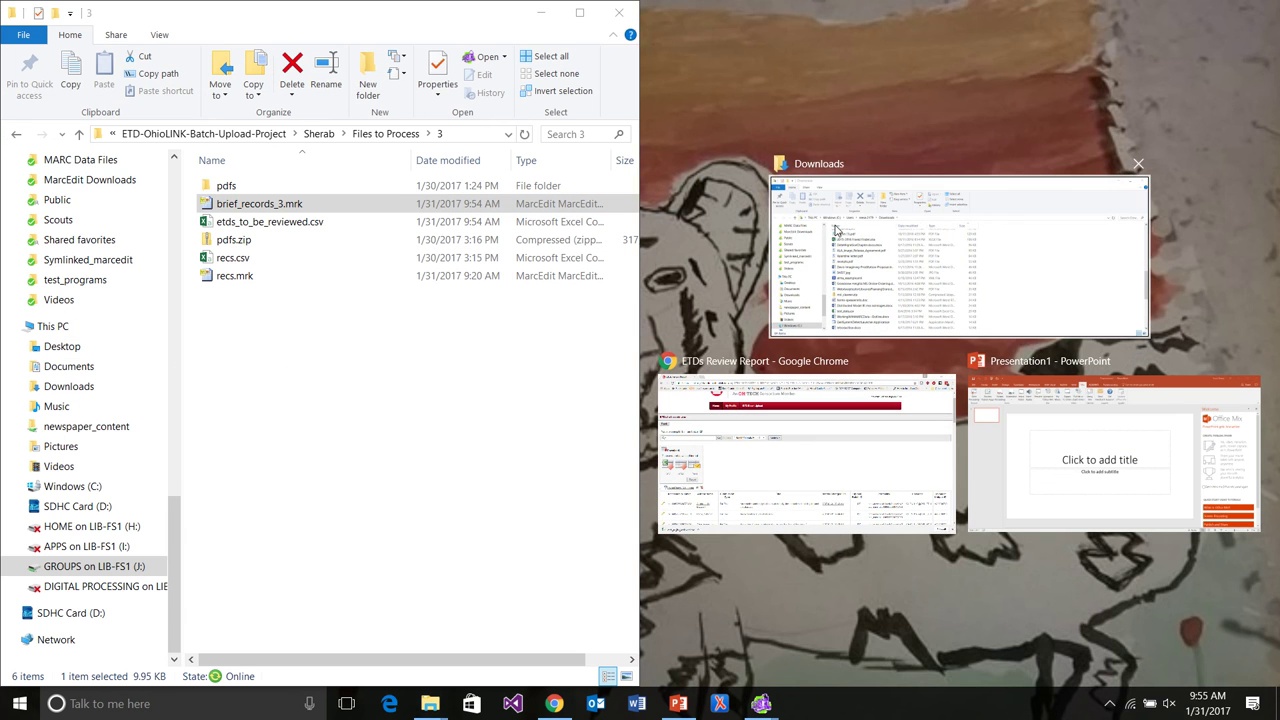
left_click(1202, 231)
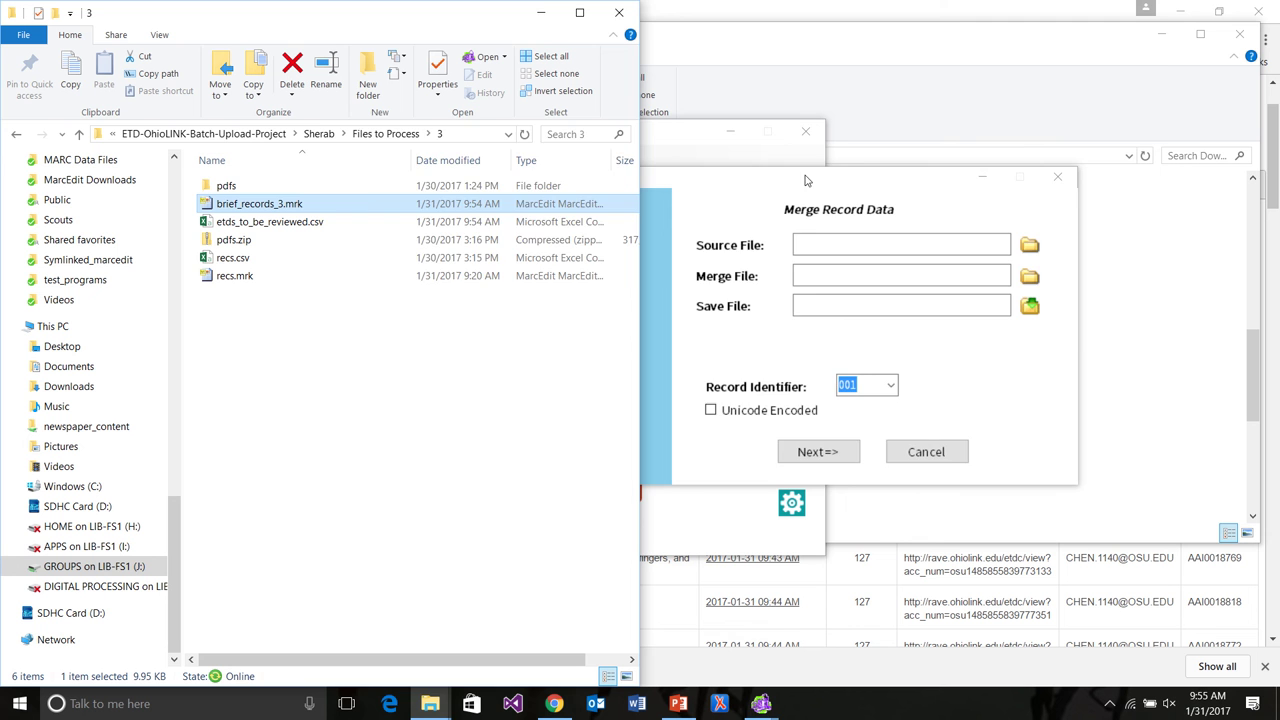
left_click(885, 170)
left_click_drag(885, 170, 909, 158)
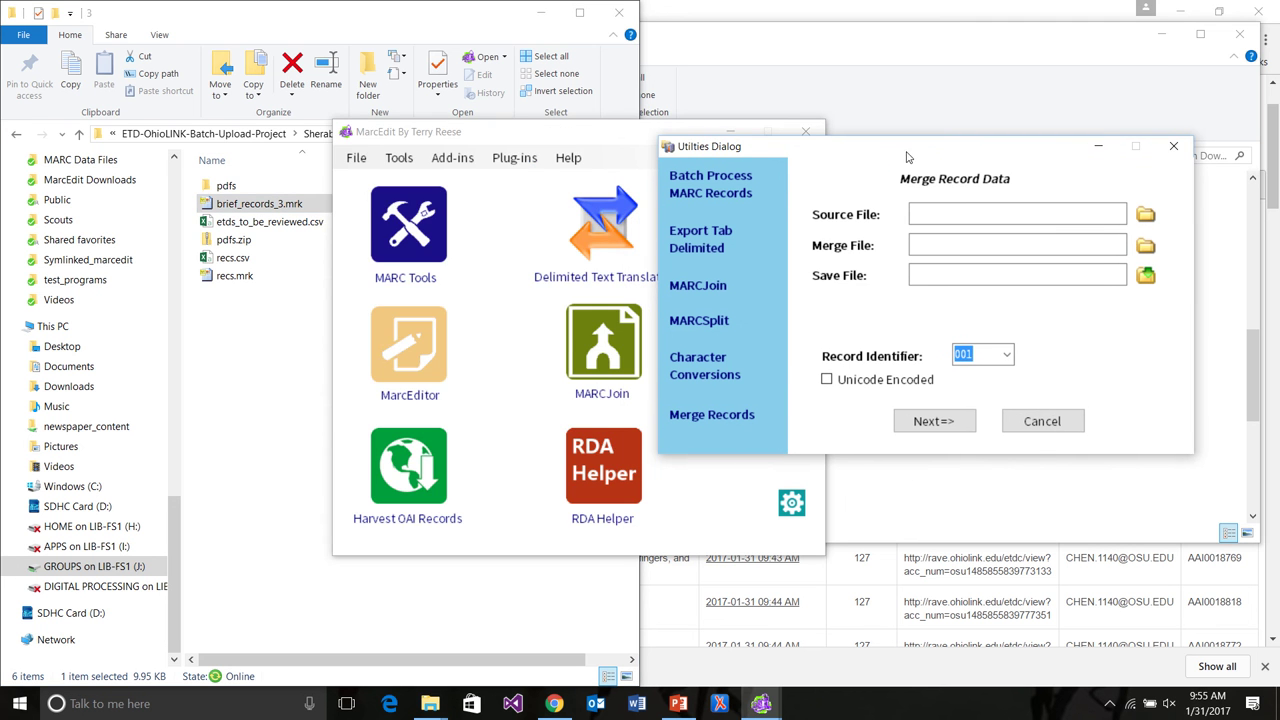
Set recs.mrk as the source file and brief_records_3.mrk as the merge file for the record merge.
left_click(383, 20)
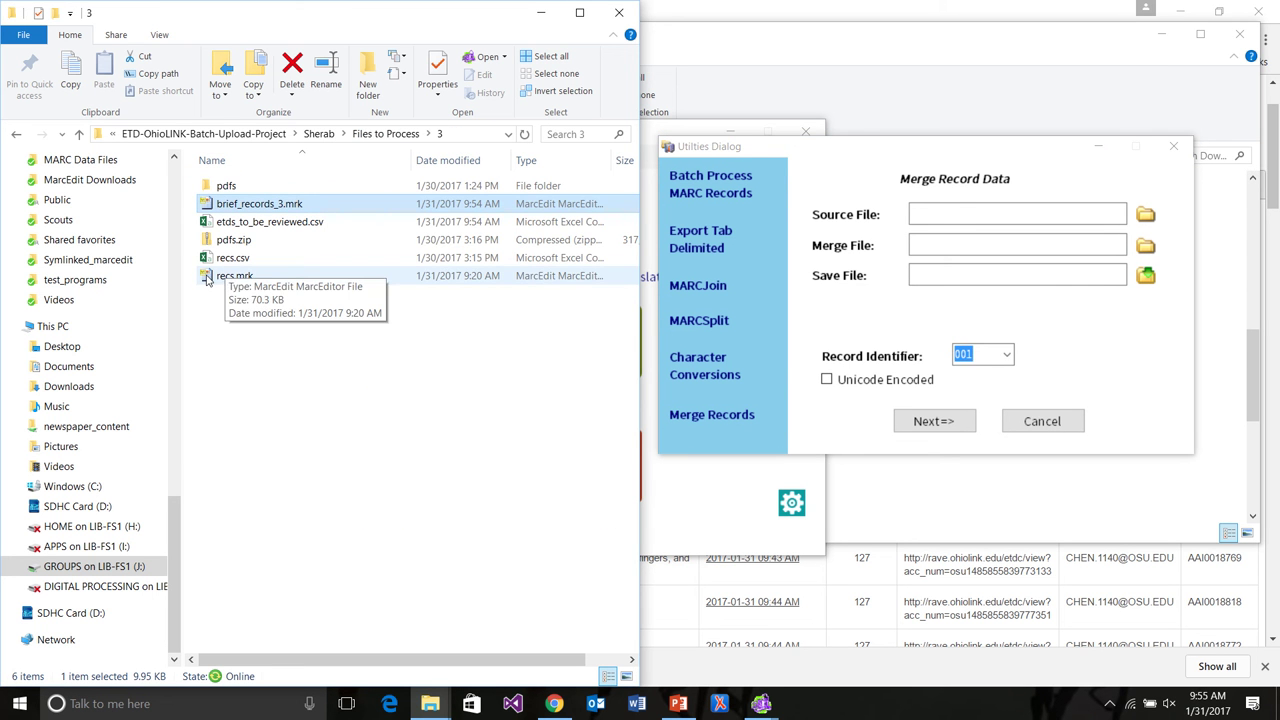
left_click_drag(210, 278, 928, 222)
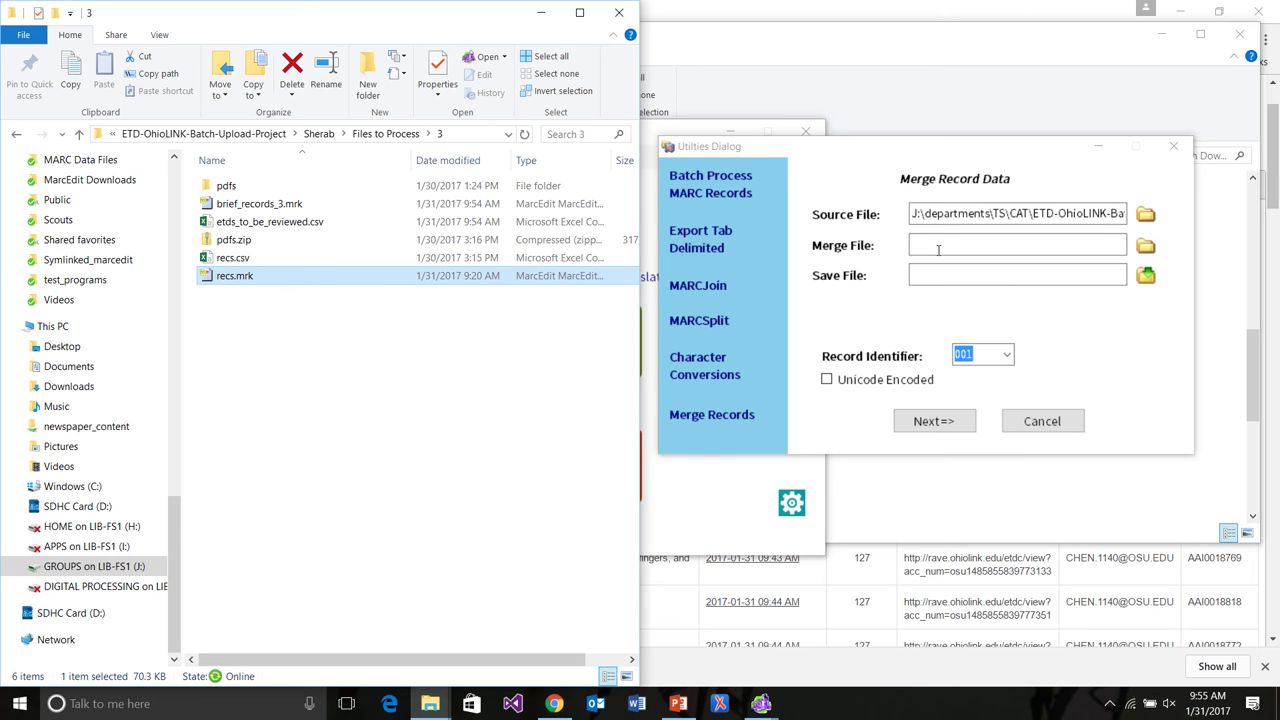
left_click(242, 204)
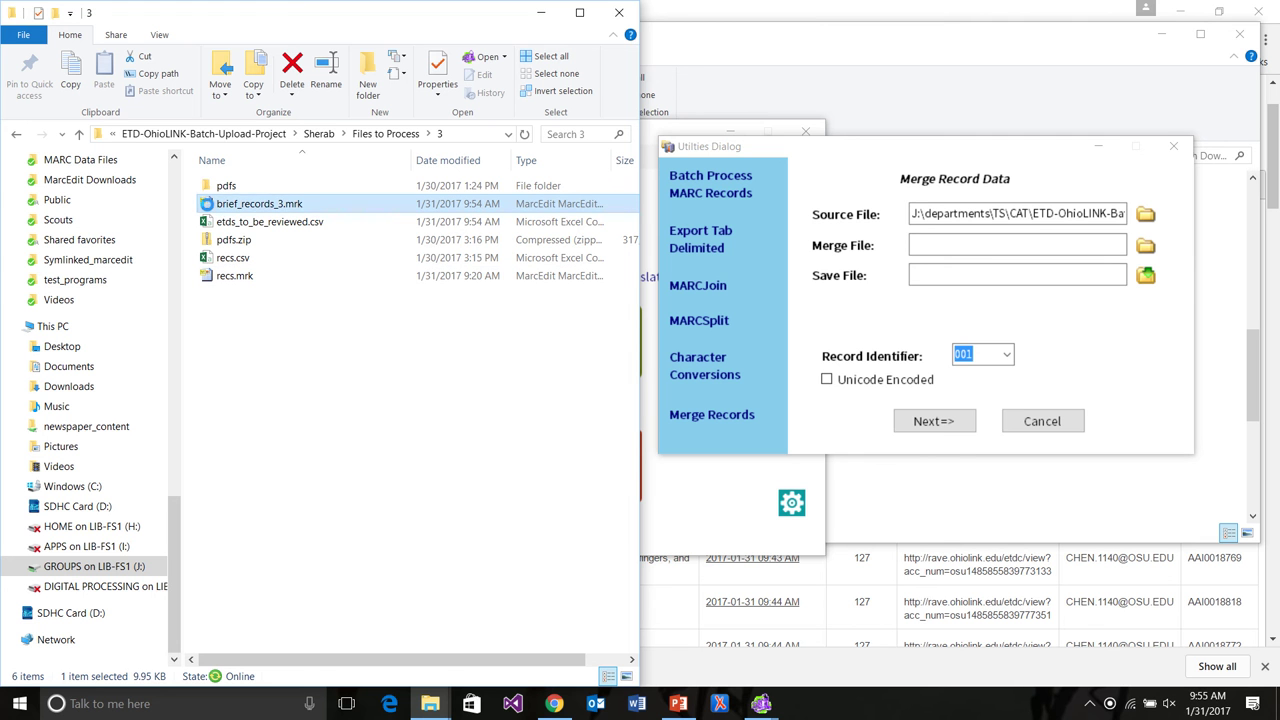
left_click_drag(210, 204, 933, 248)
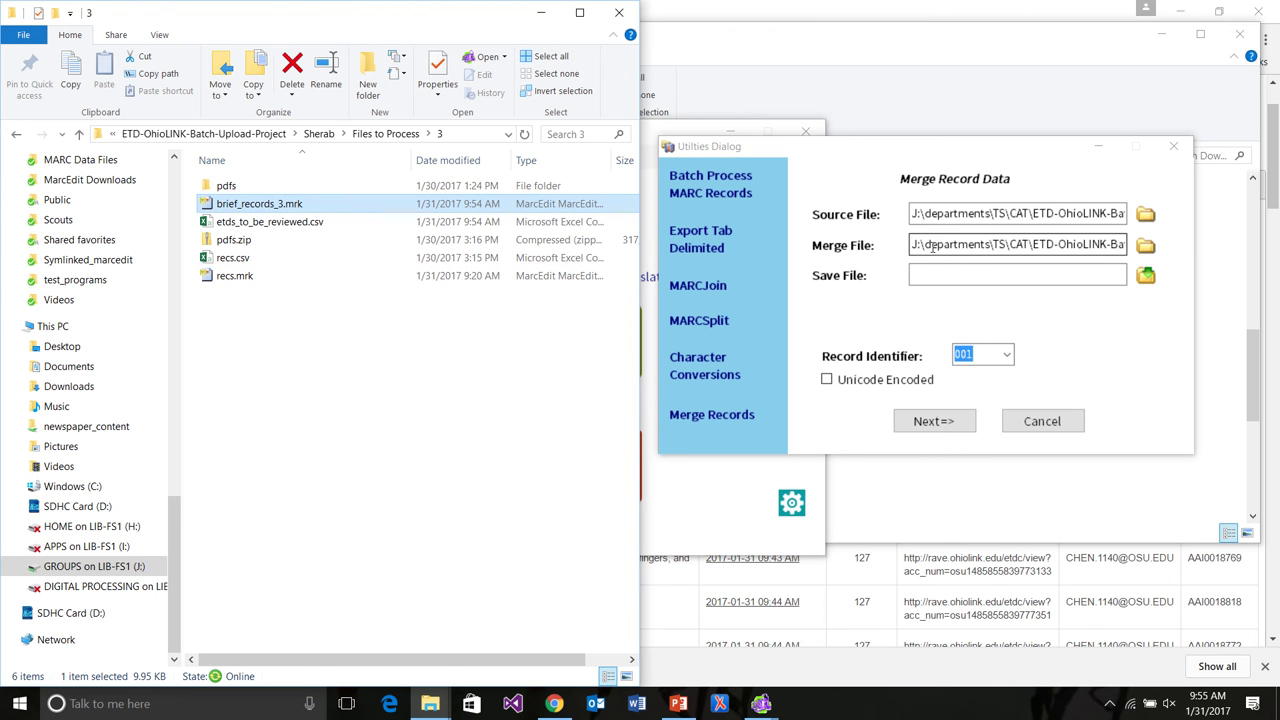
Set the merge's save file to final_merged_3 in folder 3 of Files to Process.
left_click(1147, 279)
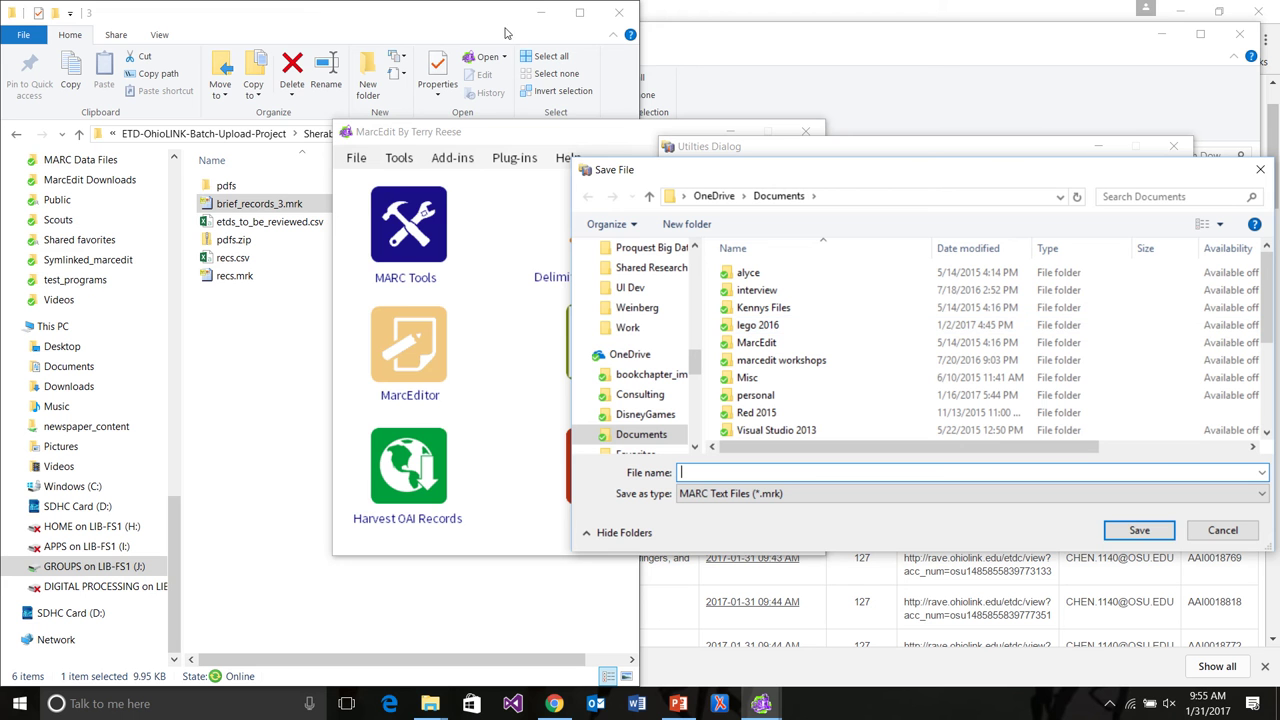
left_click(316, 14)
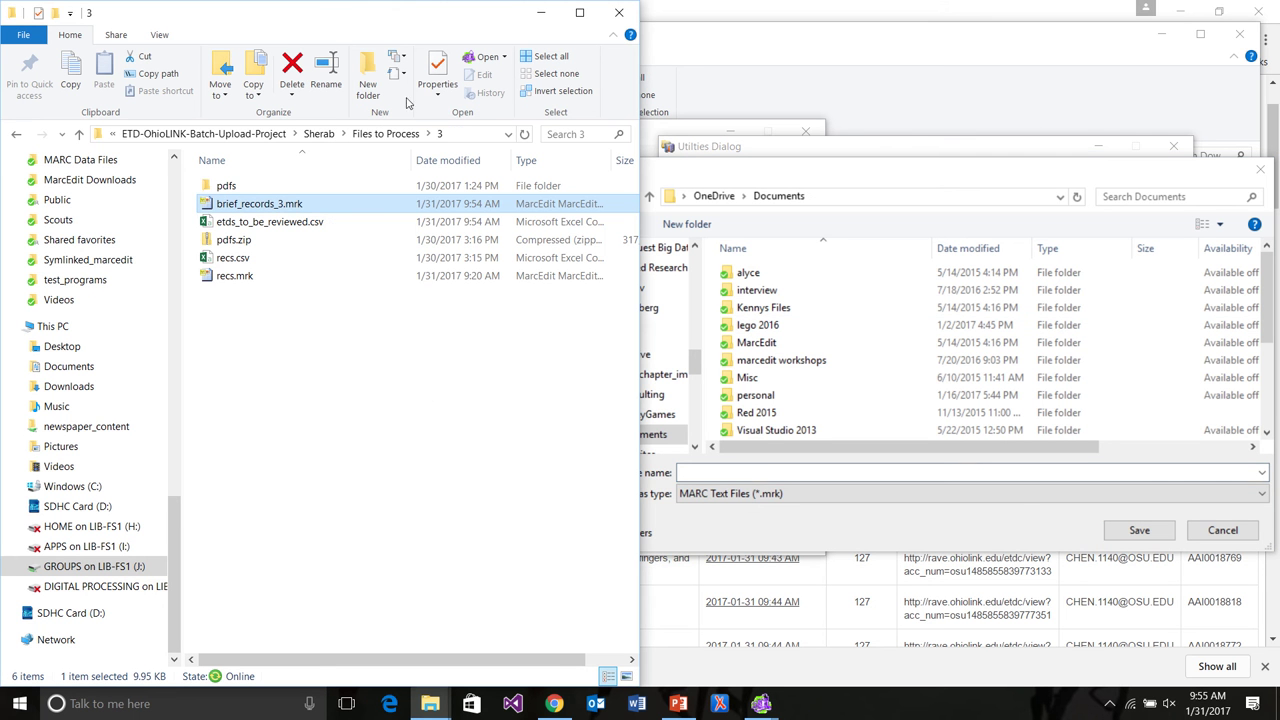
left_click(462, 134)
key("ctrl+c")
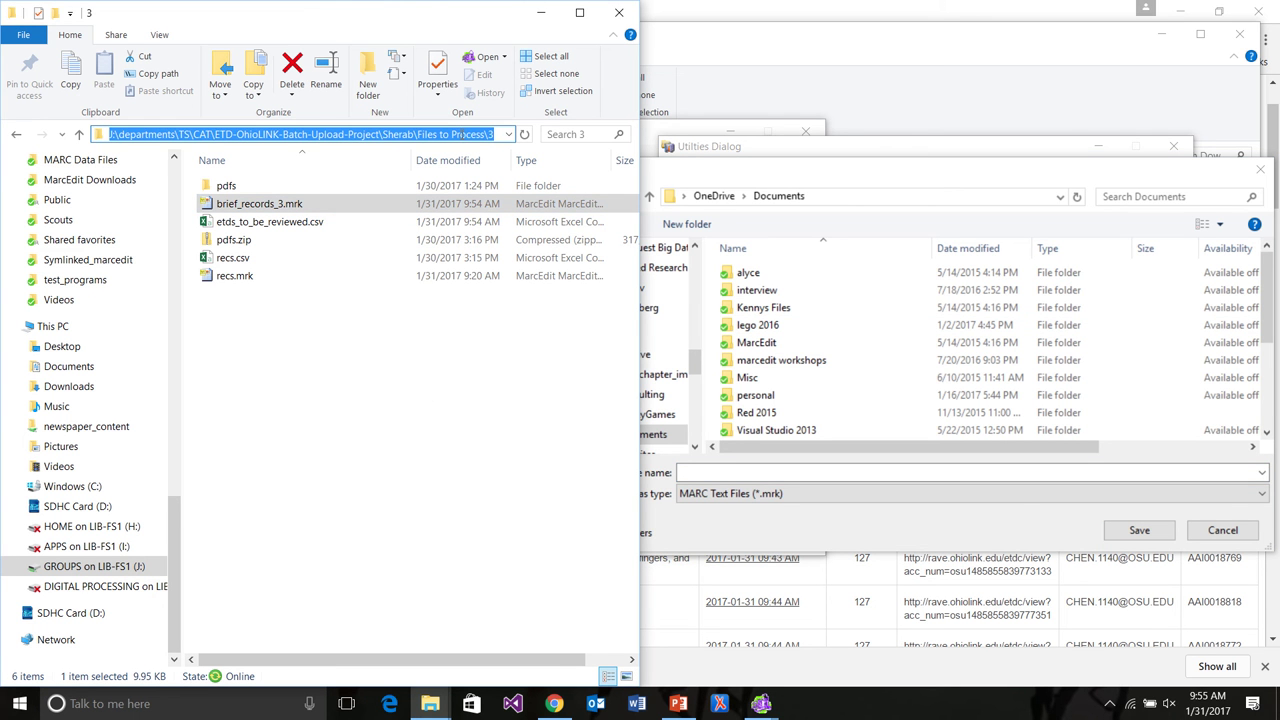
left_click(880, 194)
key("ctrl+v")
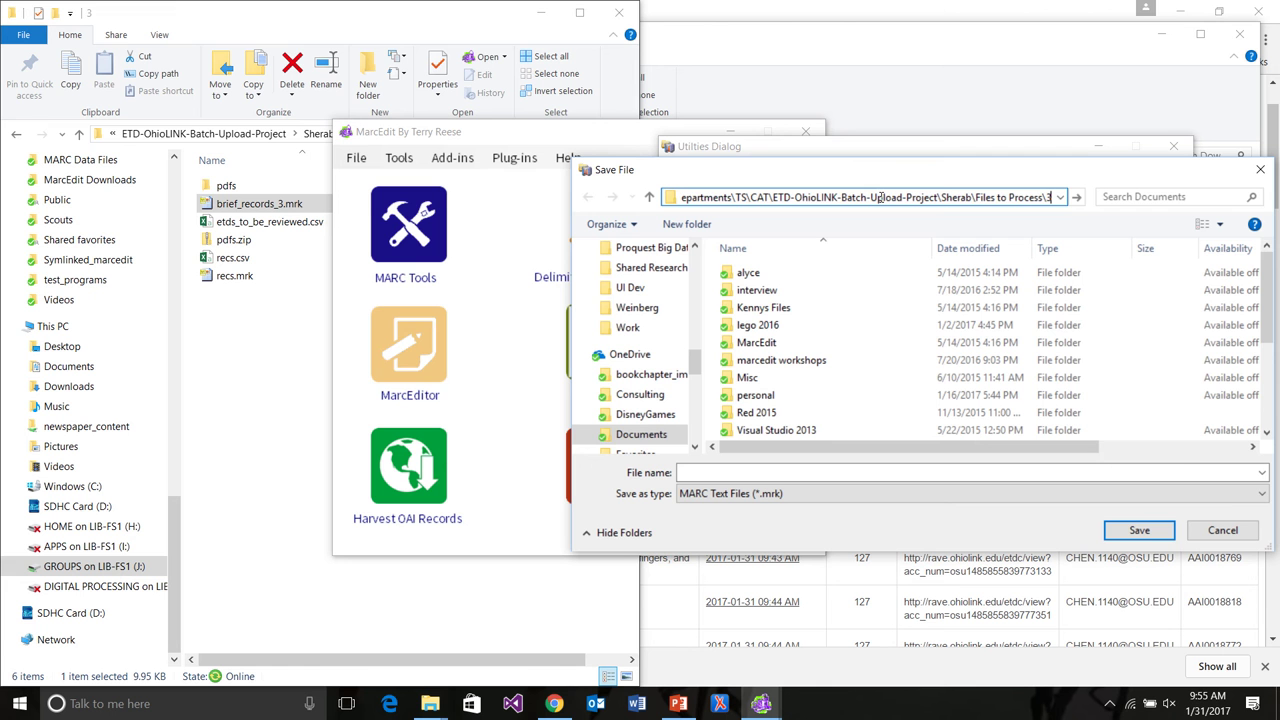
key("Return")
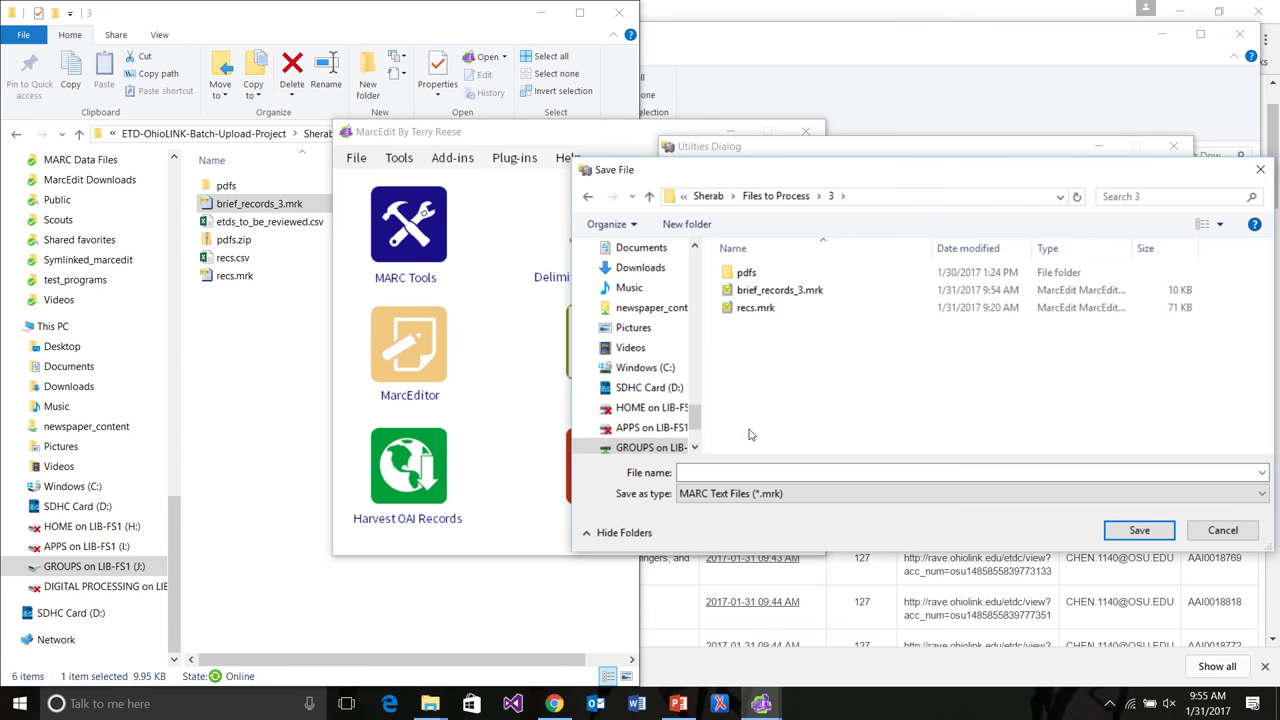
left_click(735, 472)
left_click(725, 474)
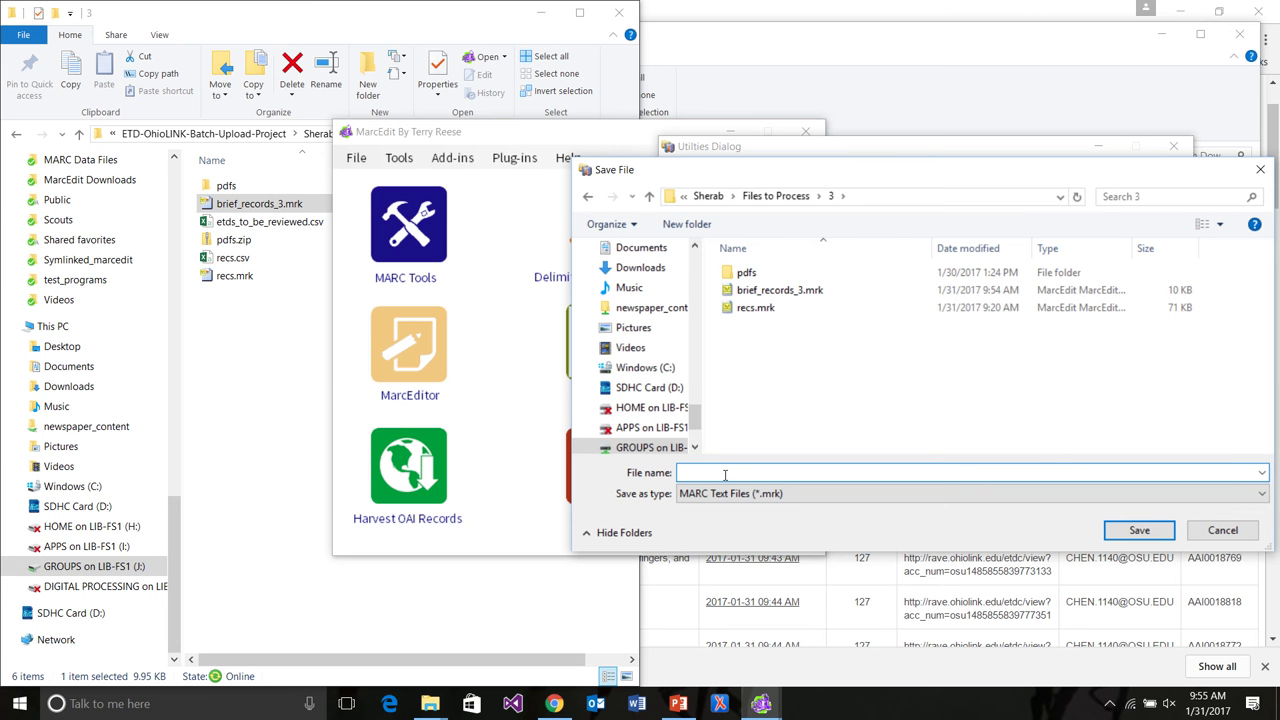
type("final_merged_3")
left_click(1136, 531)
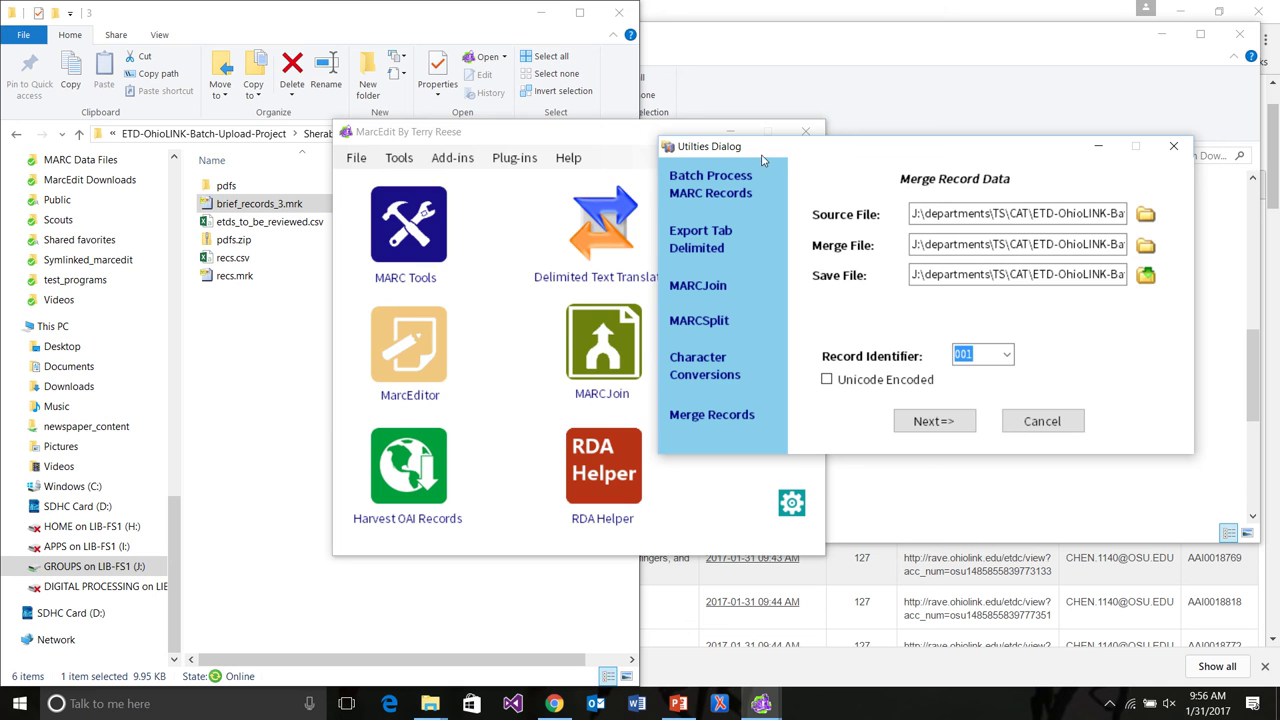
Merge field 856 into the source records using 001 as the record identifier, and close the merge dialog and main MarcEdit window.
left_click_drag(763, 152, 529, 150)
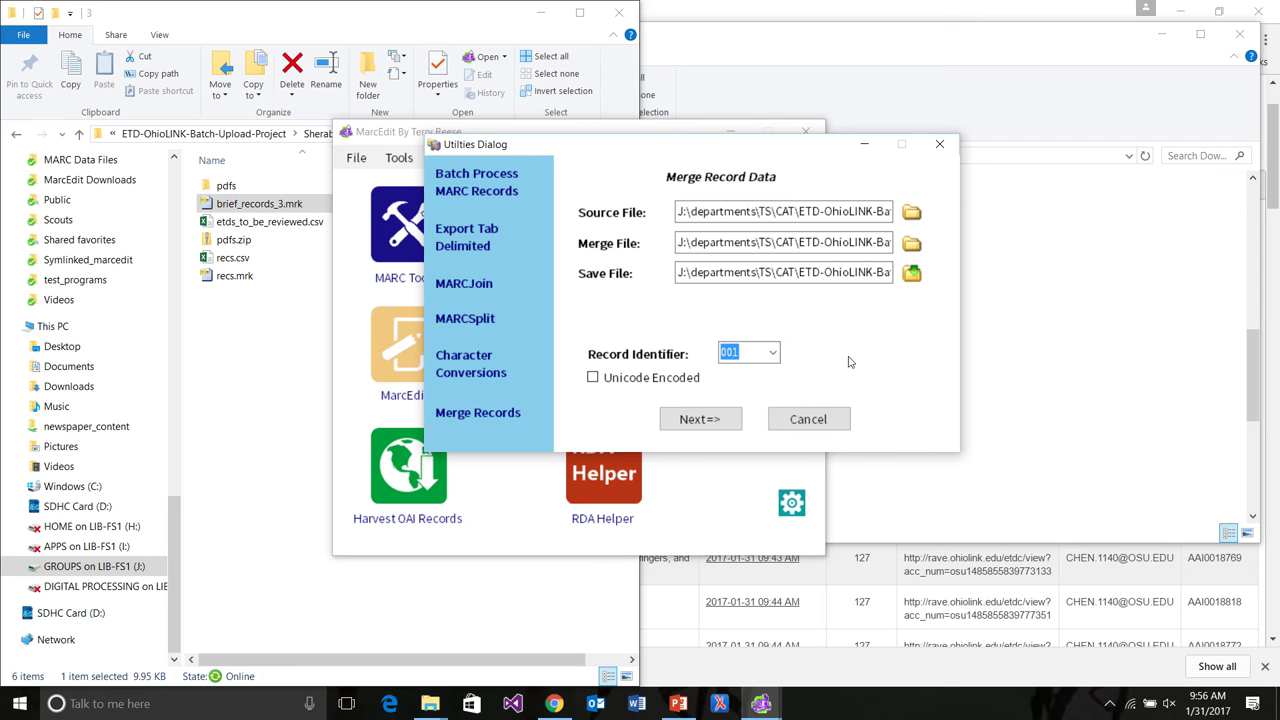
left_click(719, 422)
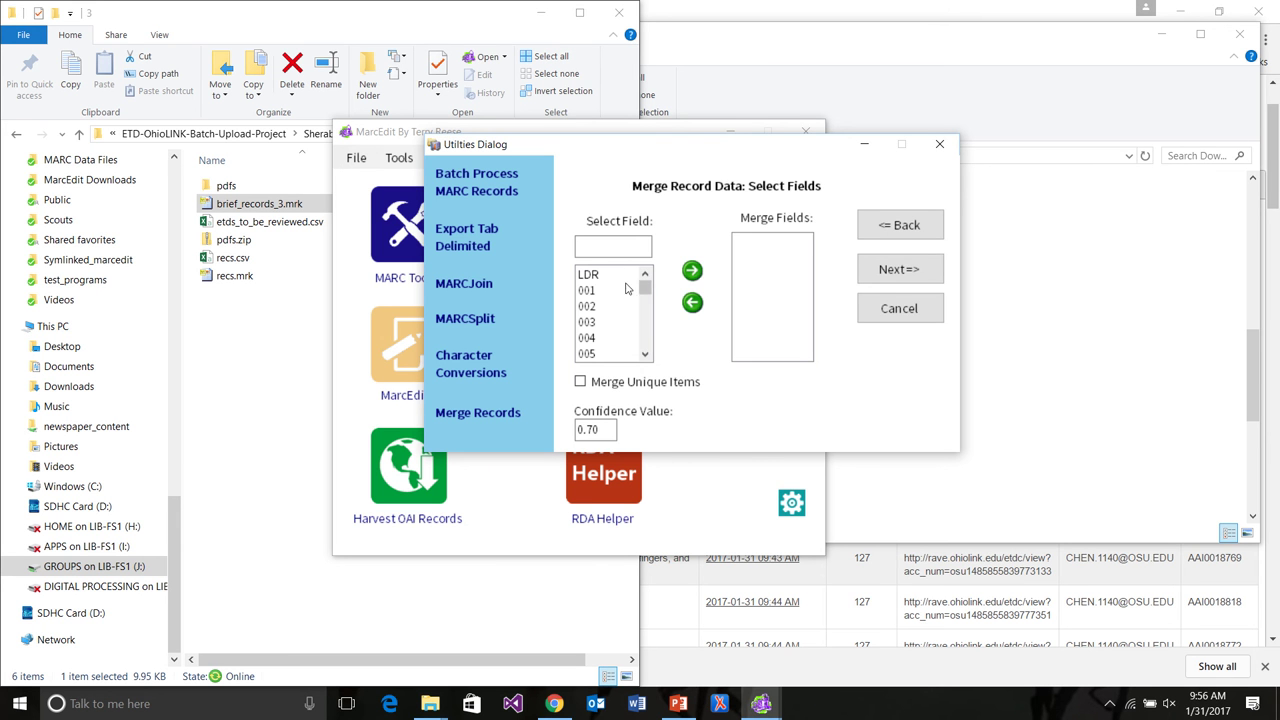
left_click(608, 245)
type("856")
left_click(691, 270)
left_click(898, 270)
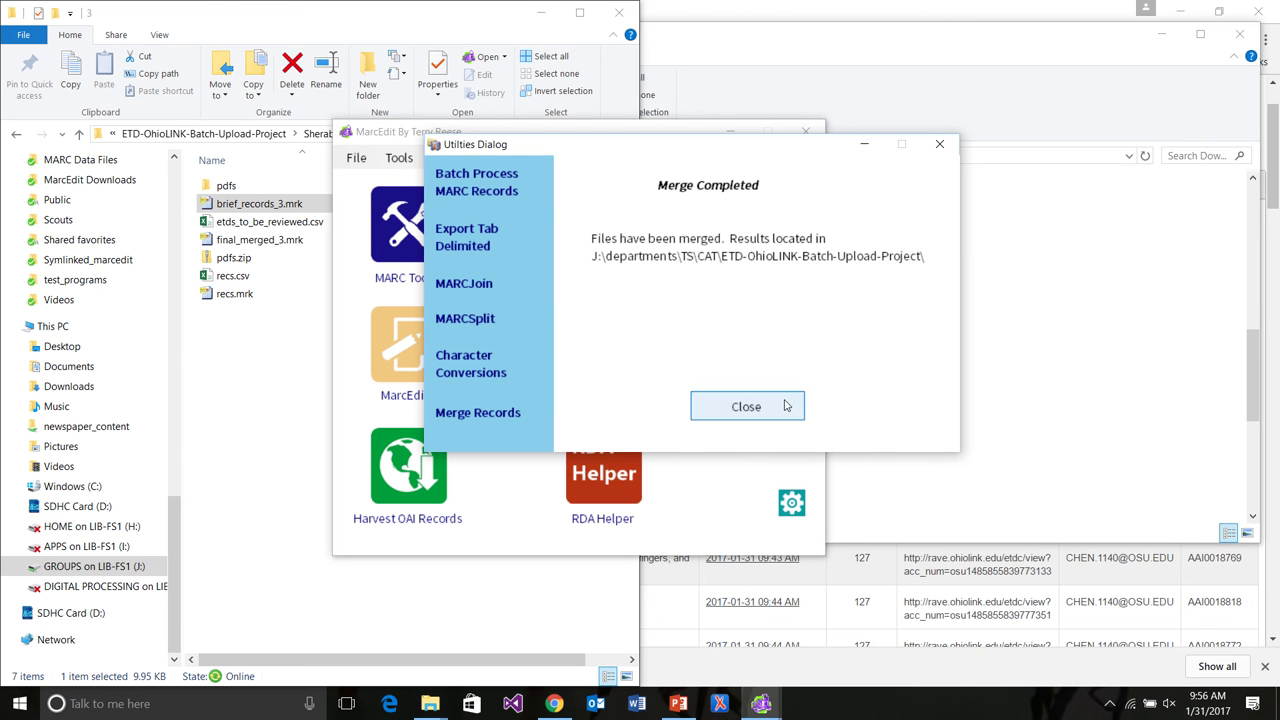
left_click(791, 406)
left_click(804, 134)
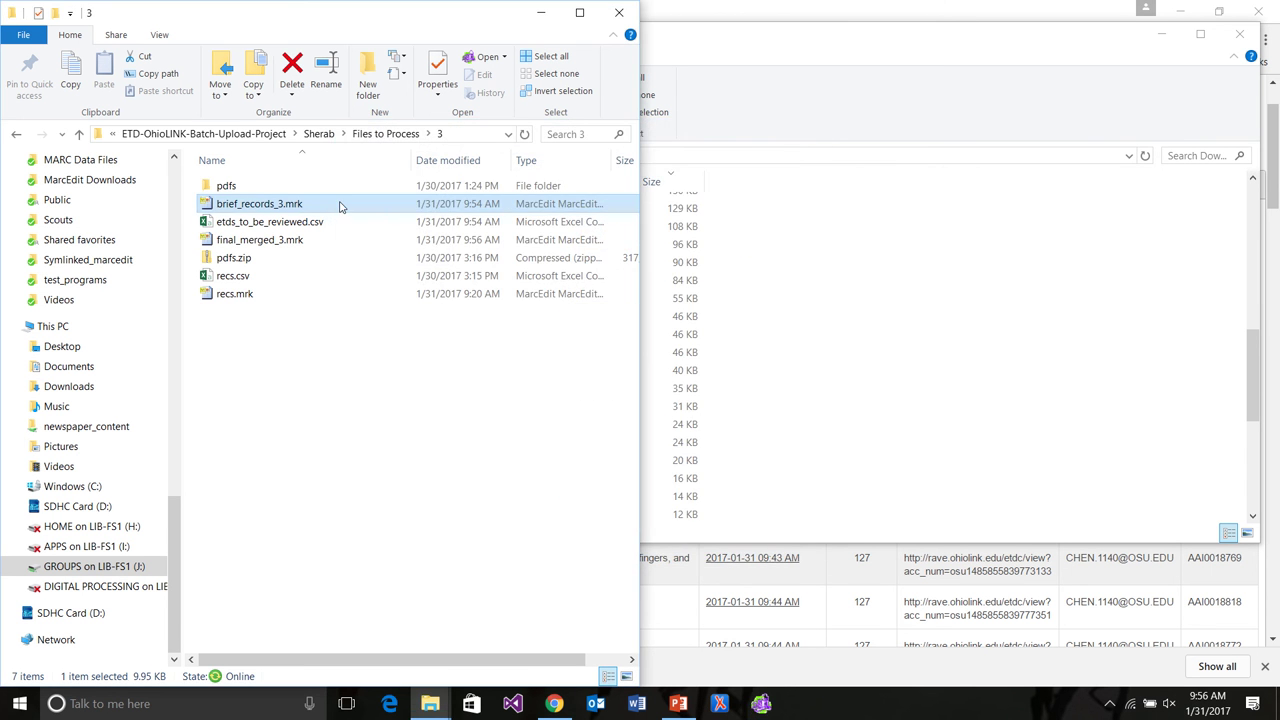
Open final_merged_3.mrk in MarcEditor and examine the fields of the first merged record.
left_click(287, 320)
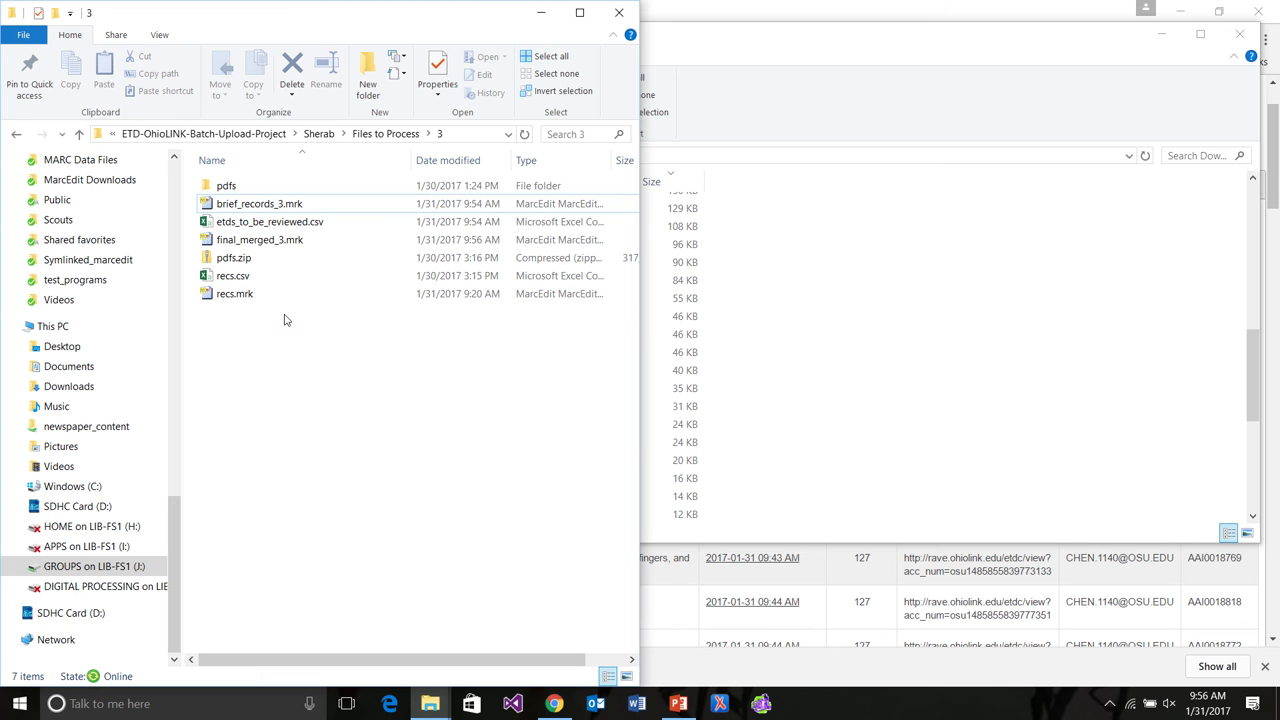
left_click(258, 241)
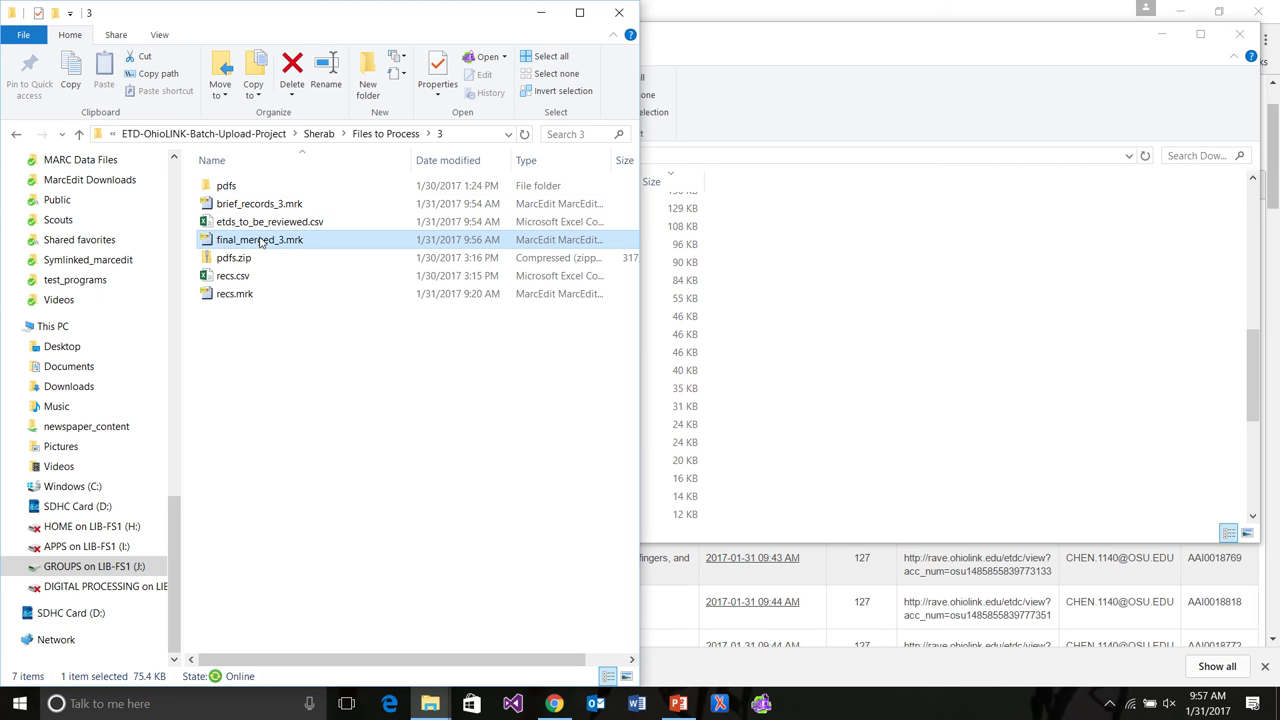
double_click(205, 243)
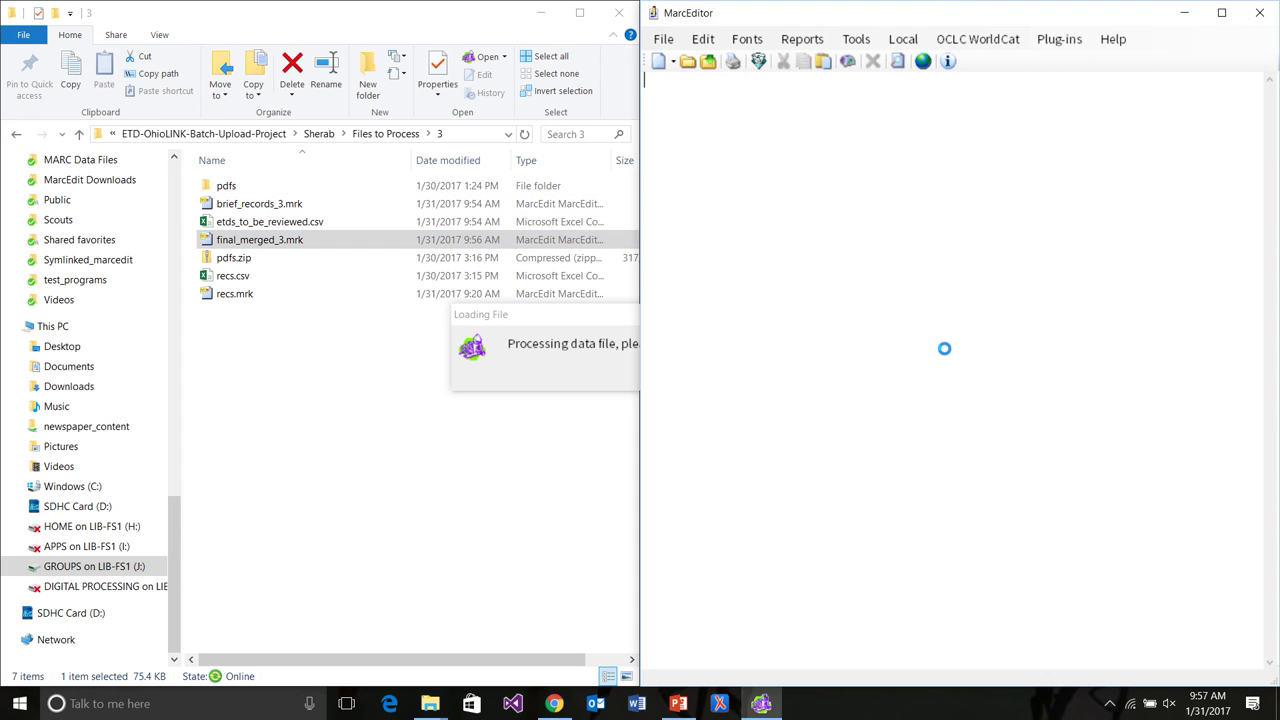
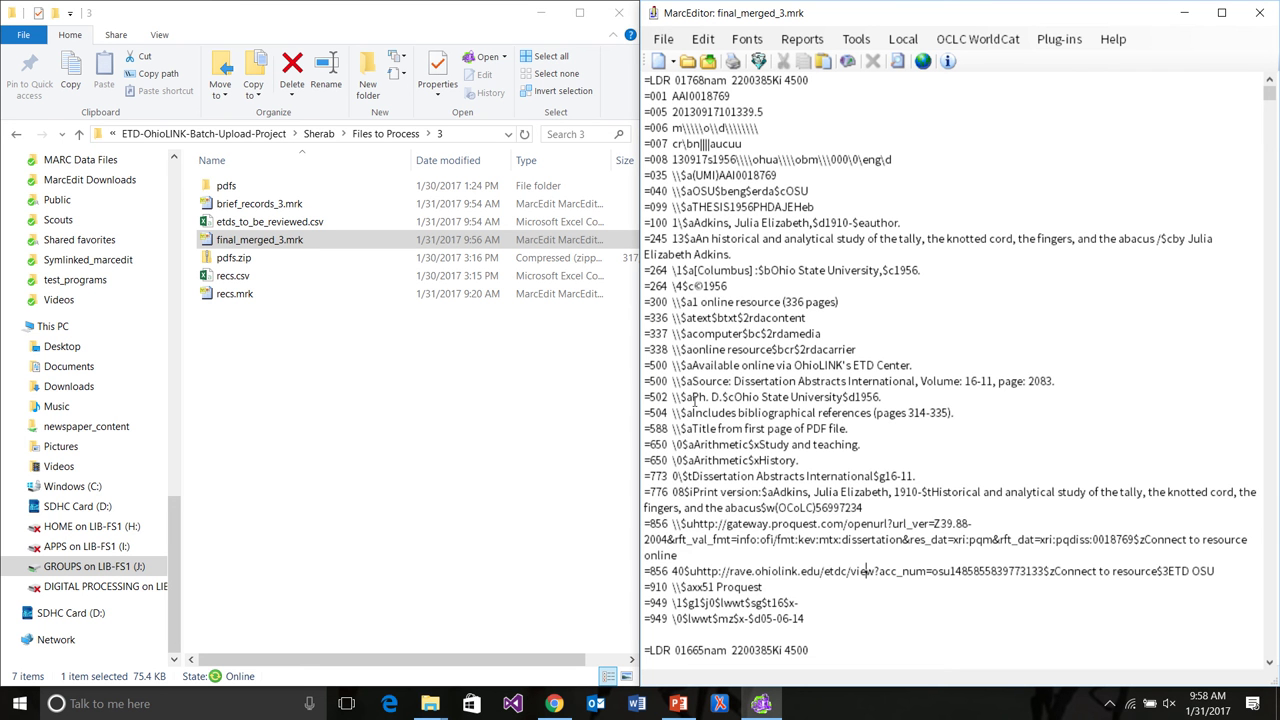
left_click_drag(686, 397, 695, 397)
left_click(703, 411)
left_click(858, 42)
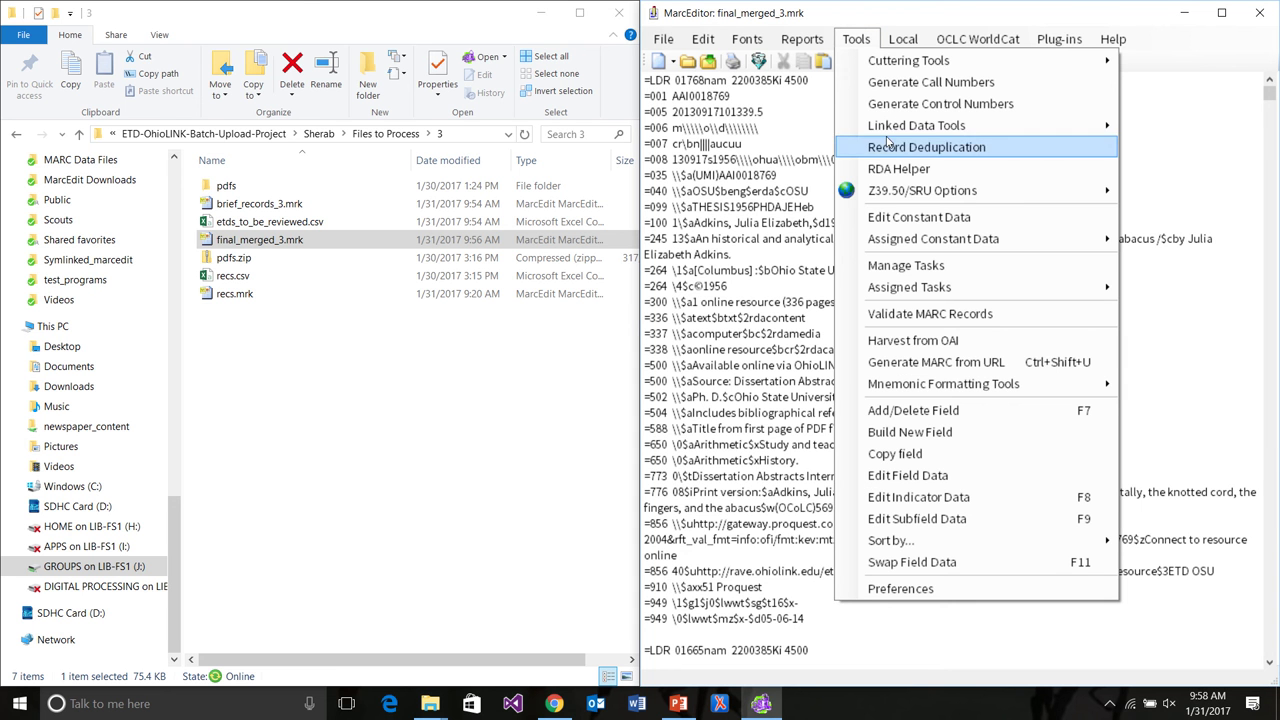
left_click(908, 264)
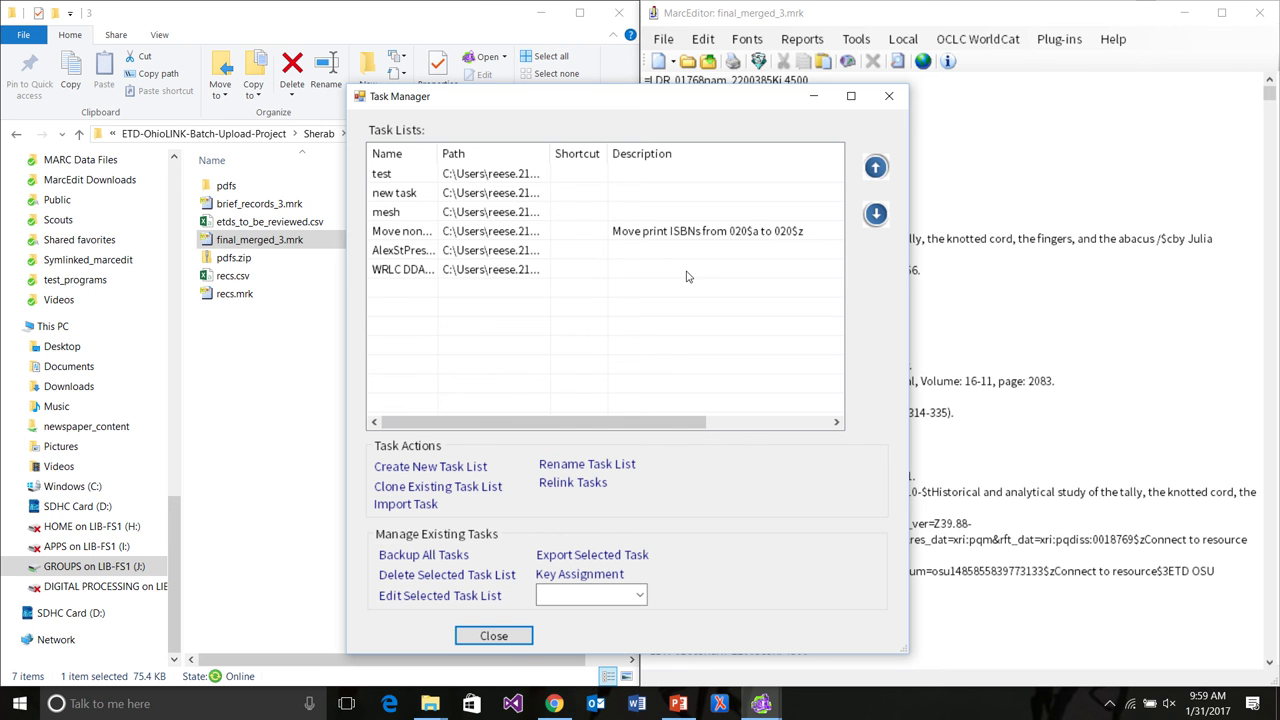
left_click(493, 638)
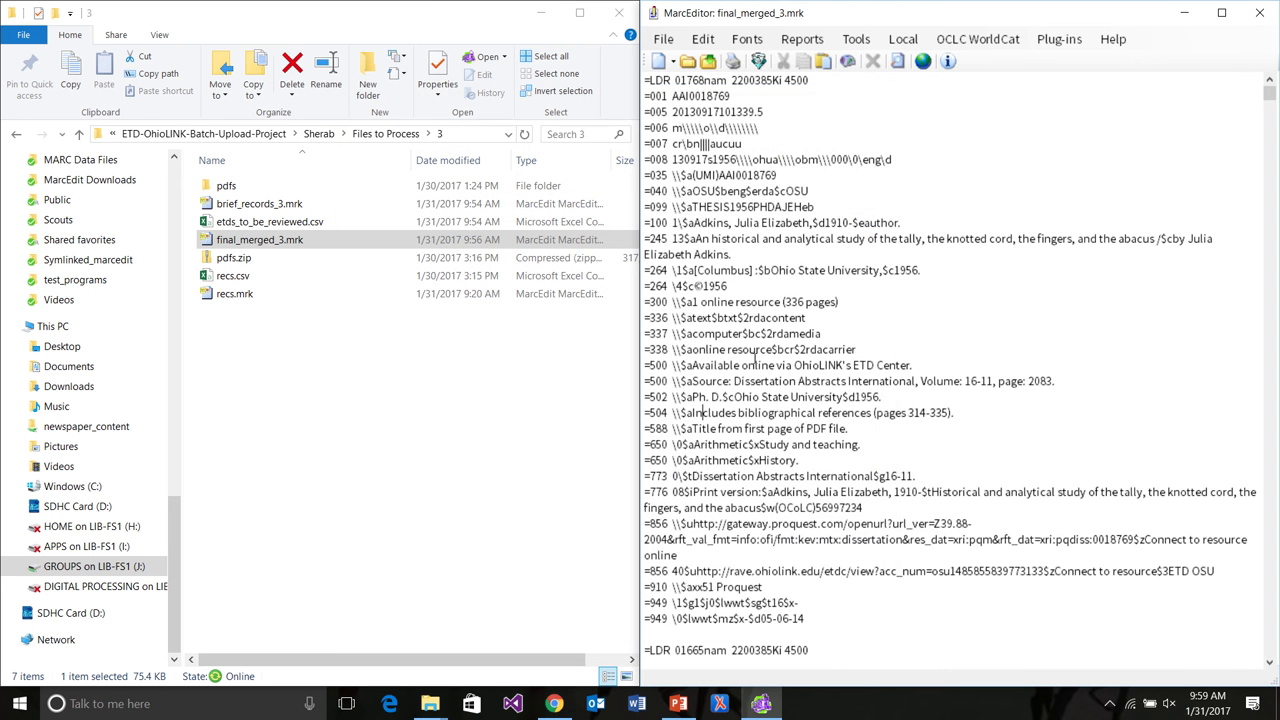
Import exported_task.task from the project's templates folder into the MarcEditor Task Manager.
left_click(856, 39)
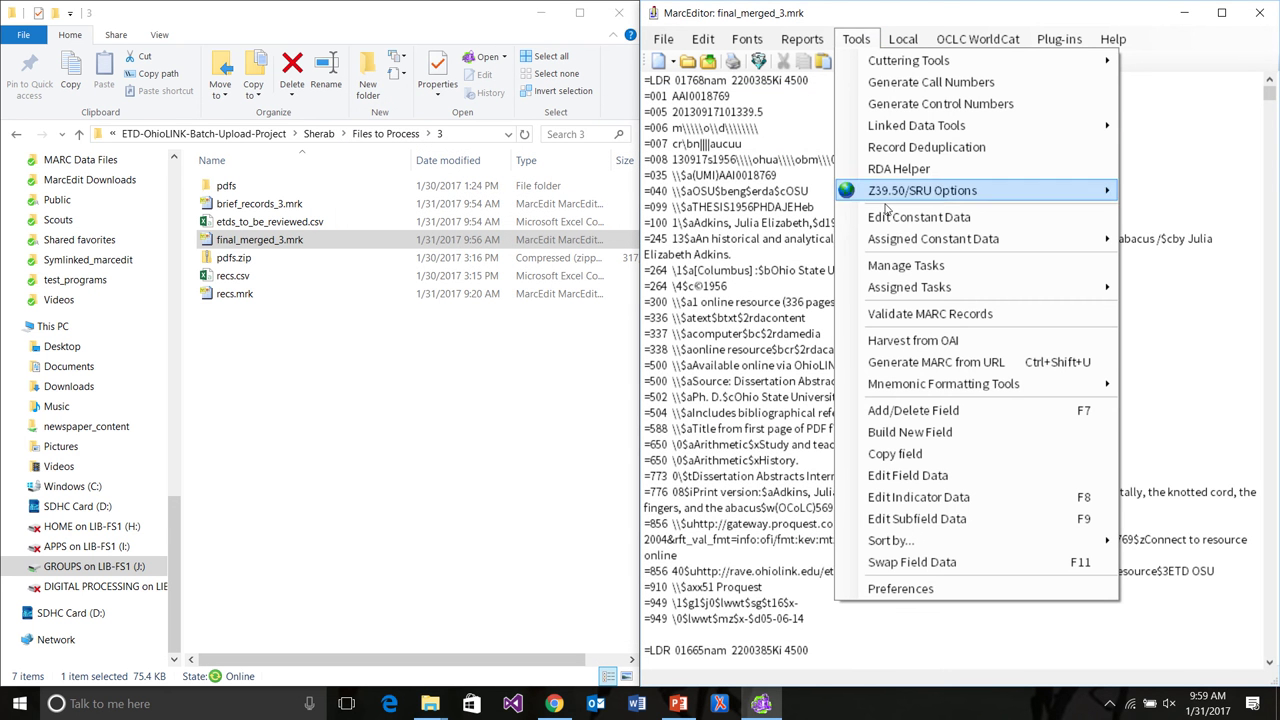
left_click(900, 265)
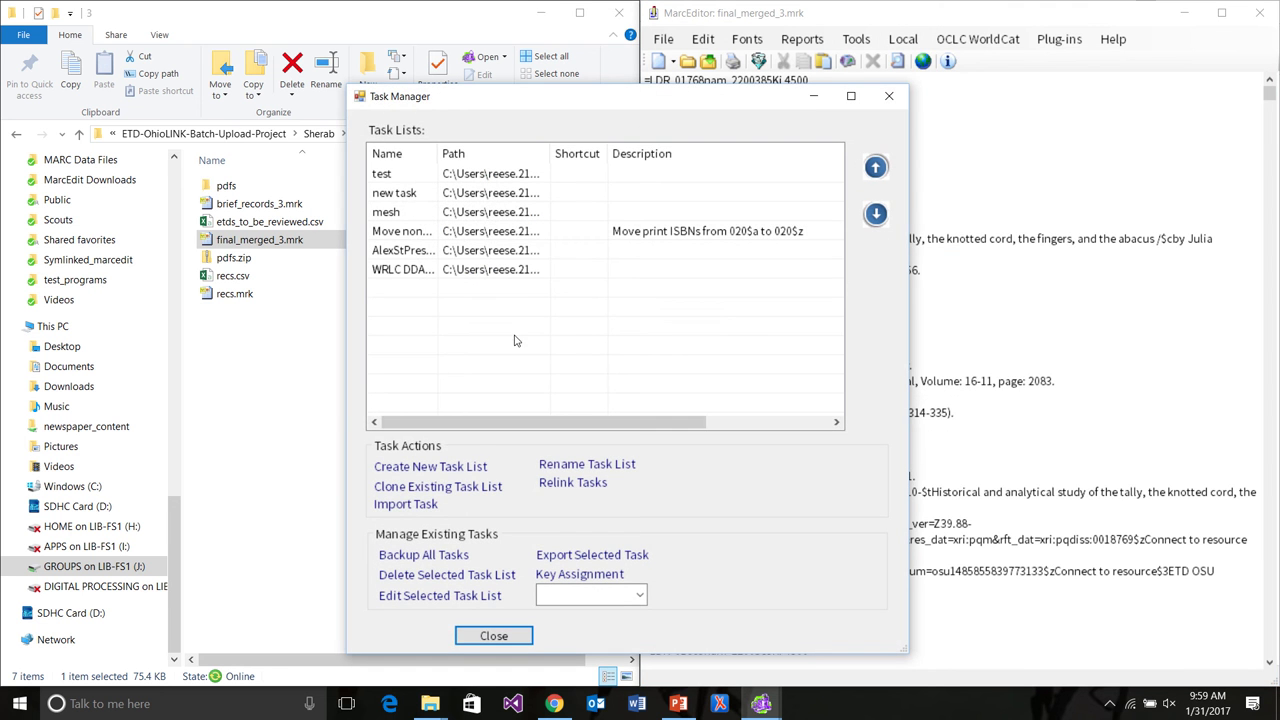
left_click(406, 505)
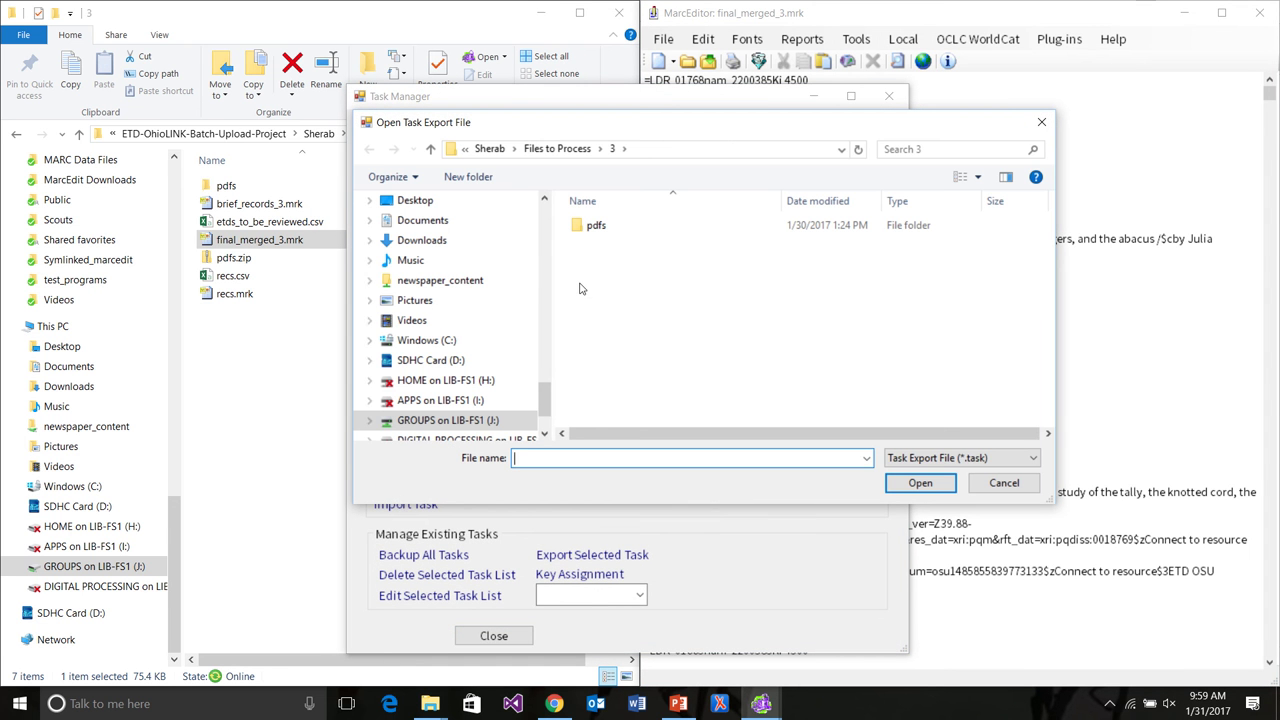
left_click(489, 148)
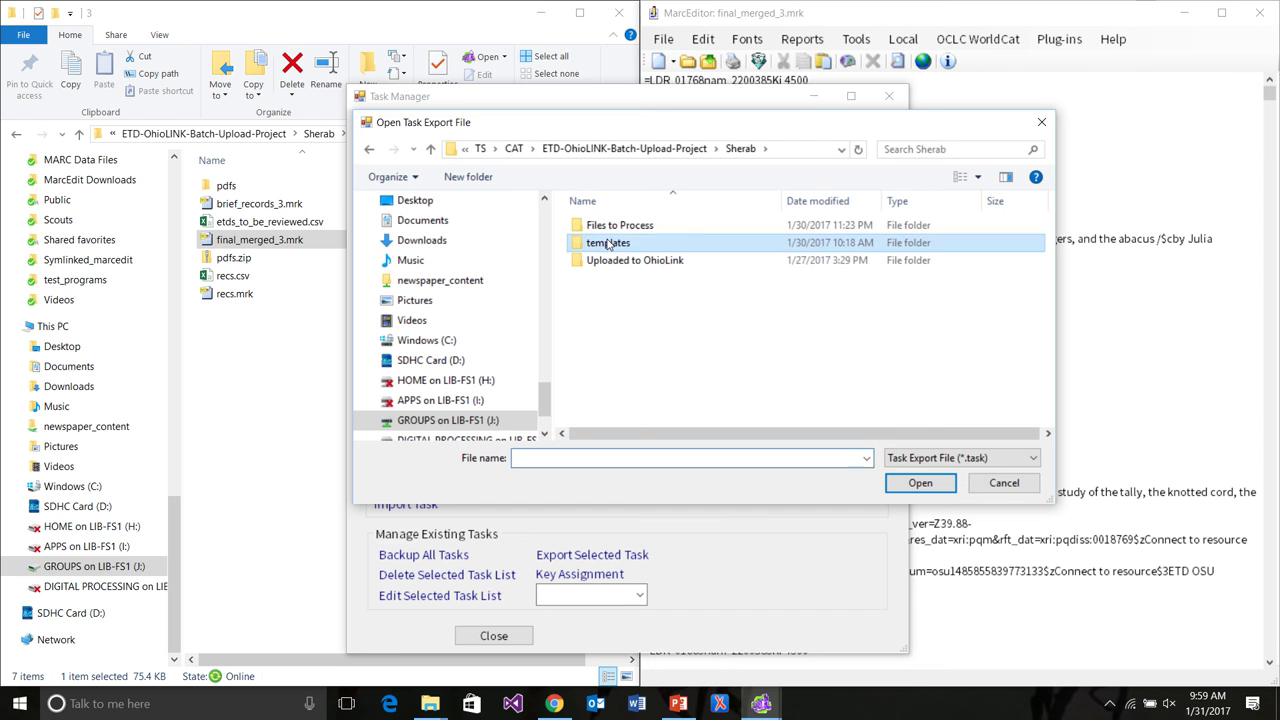
double_click(607, 243)
left_click(603, 232)
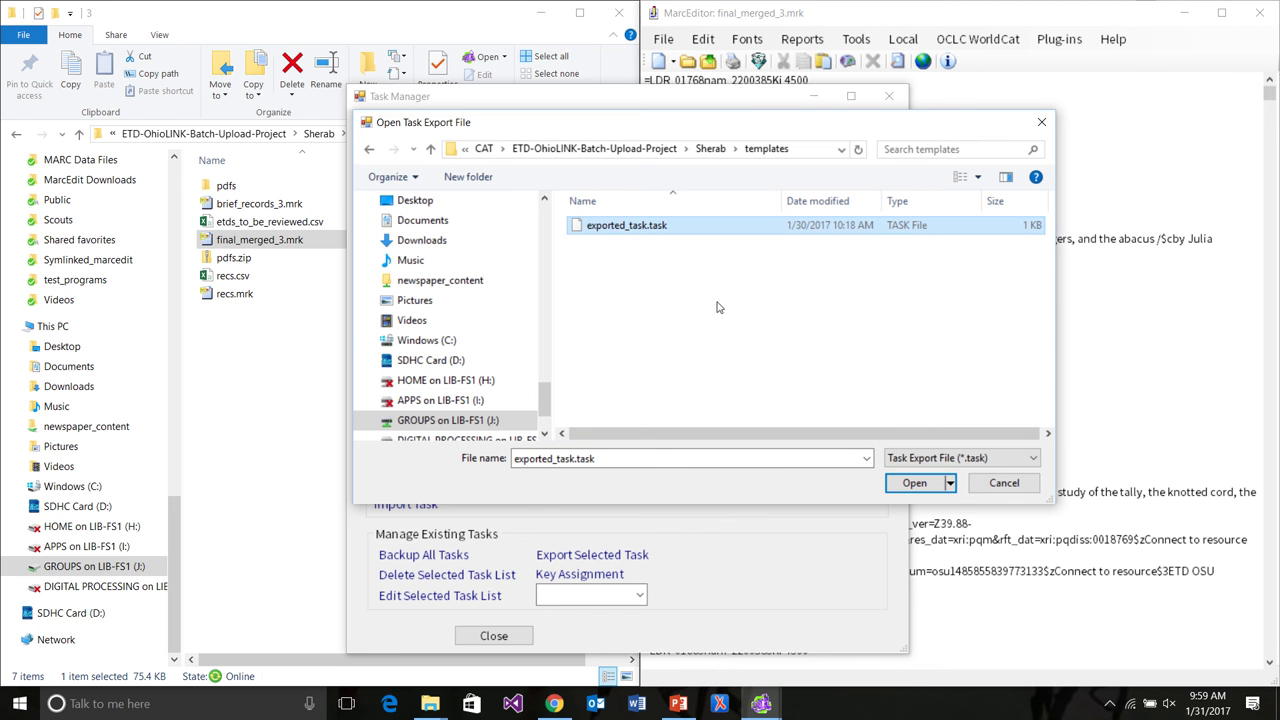
left_click(904, 484)
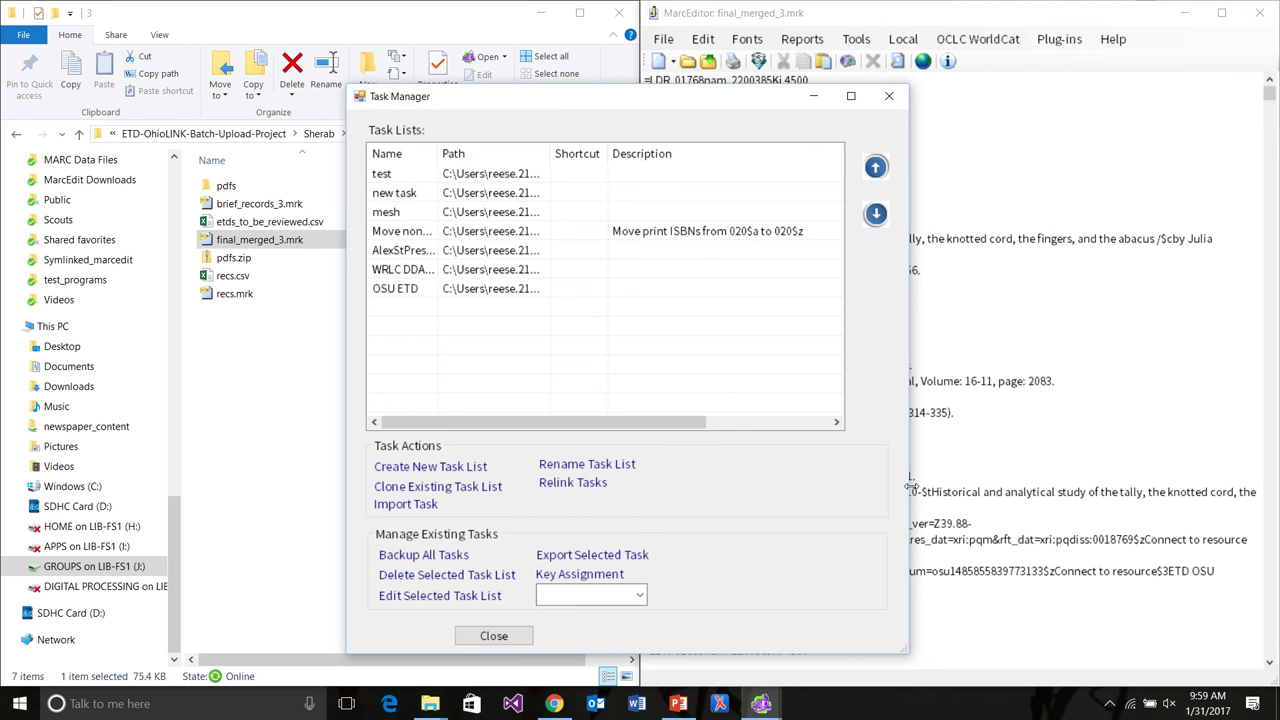
Open the OSU ETD task list to review its delete and replace actions, and close it and the Task Manager without changes.
left_click(399, 291)
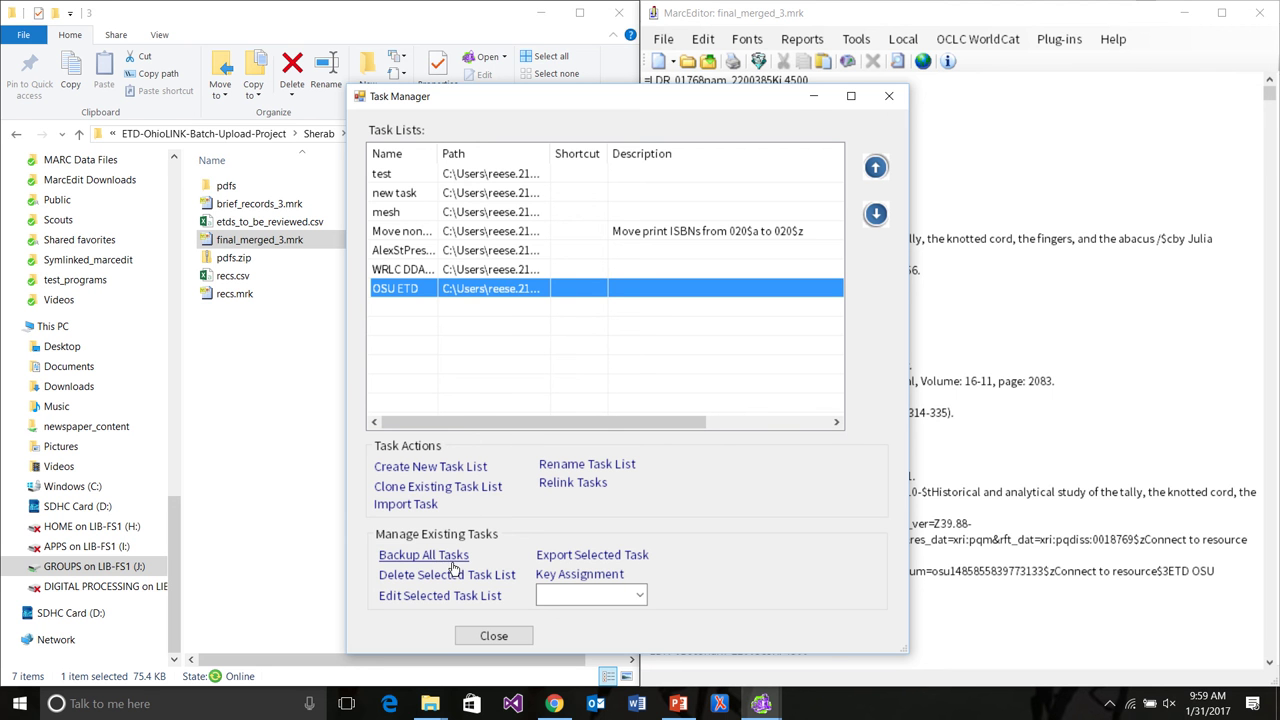
left_click(452, 595)
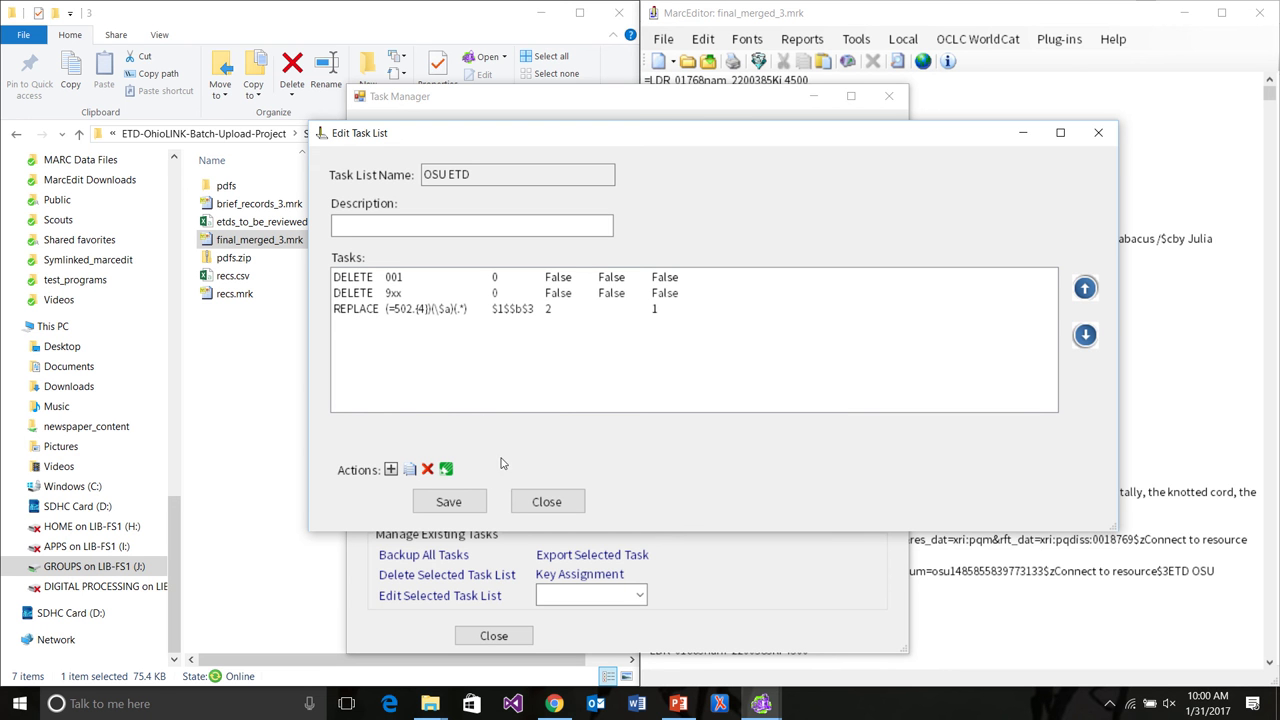
left_click(547, 501)
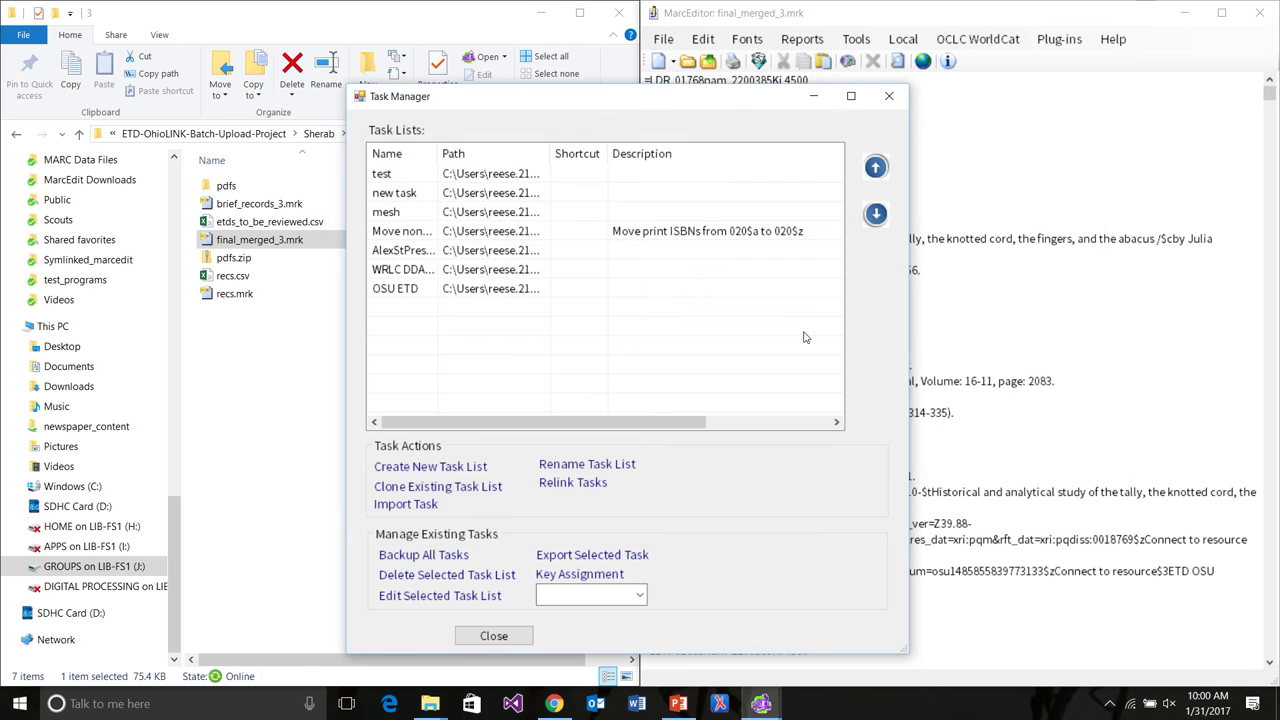
left_click(890, 97)
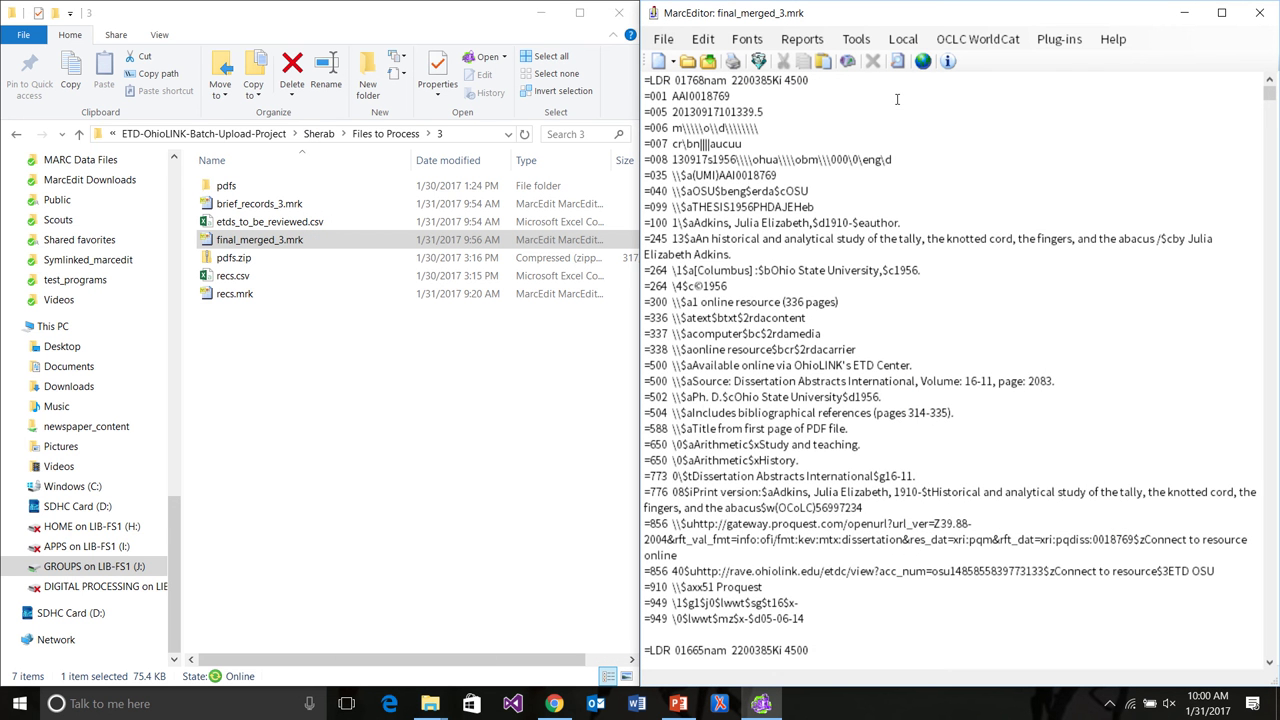
Run the OSU ETD task on the merged records, read through its results report, and close the report.
left_click(856, 39)
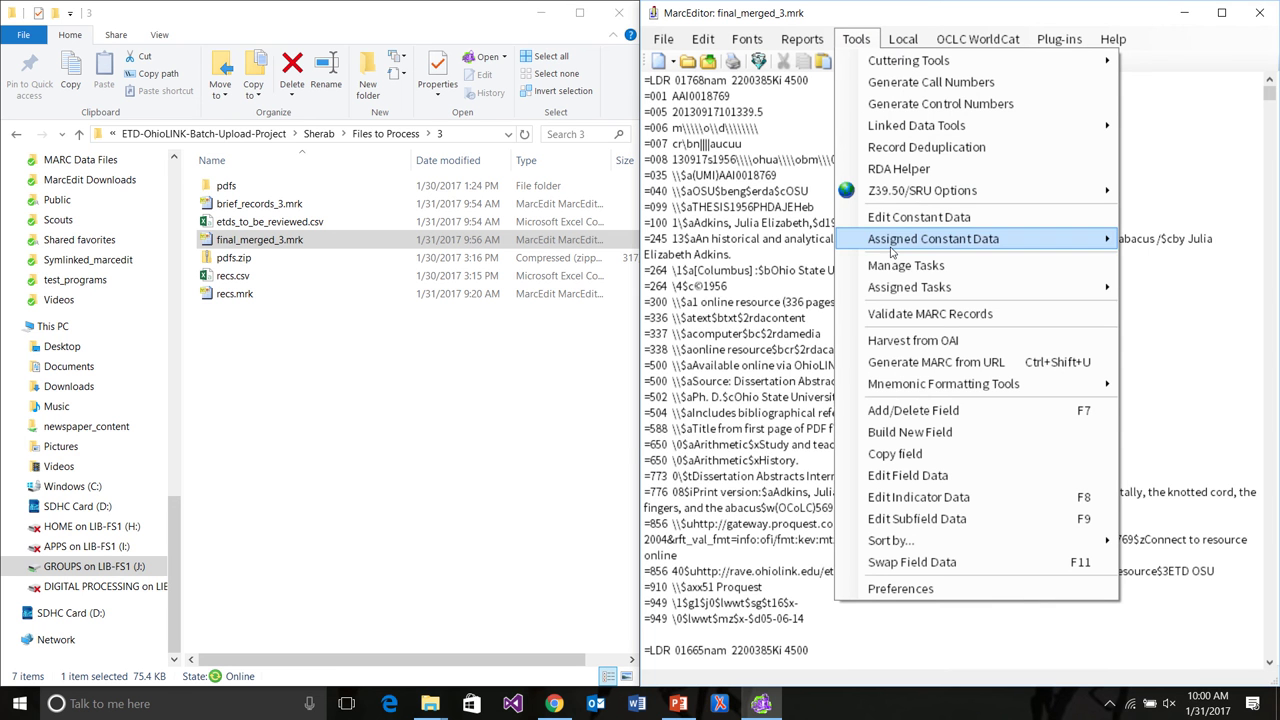
mouse_move(907, 292)
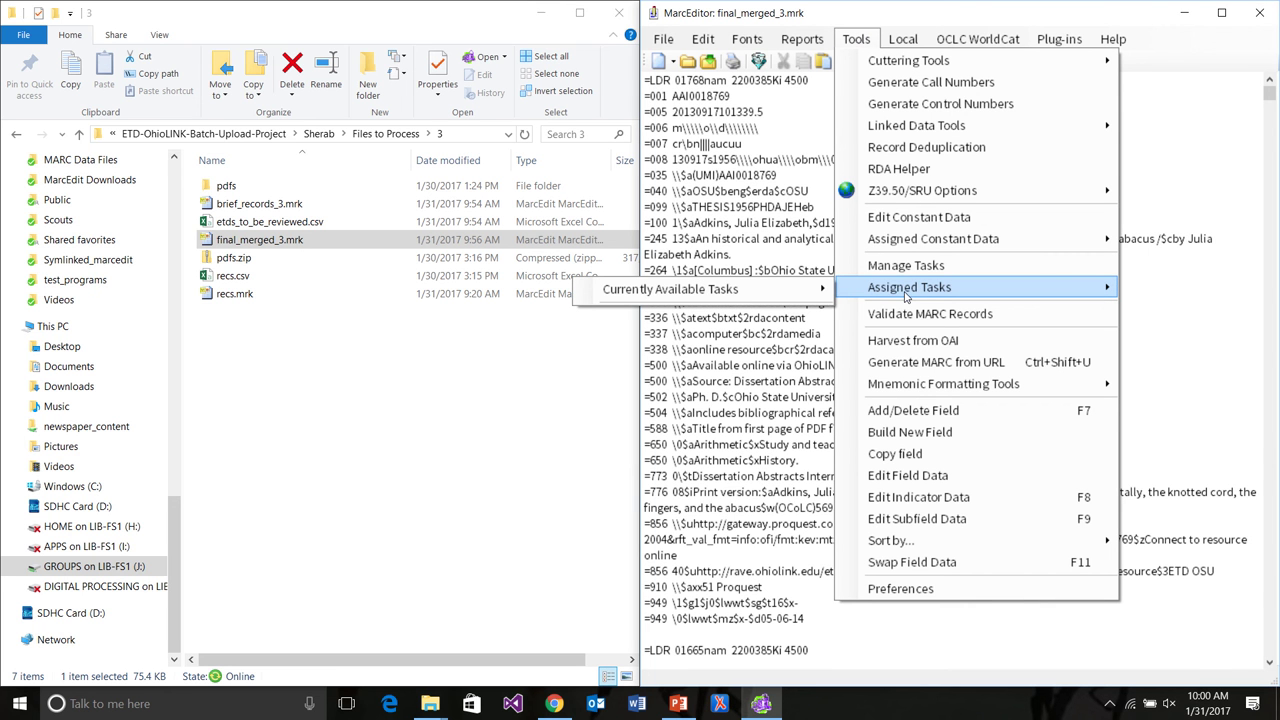
mouse_move(813, 298)
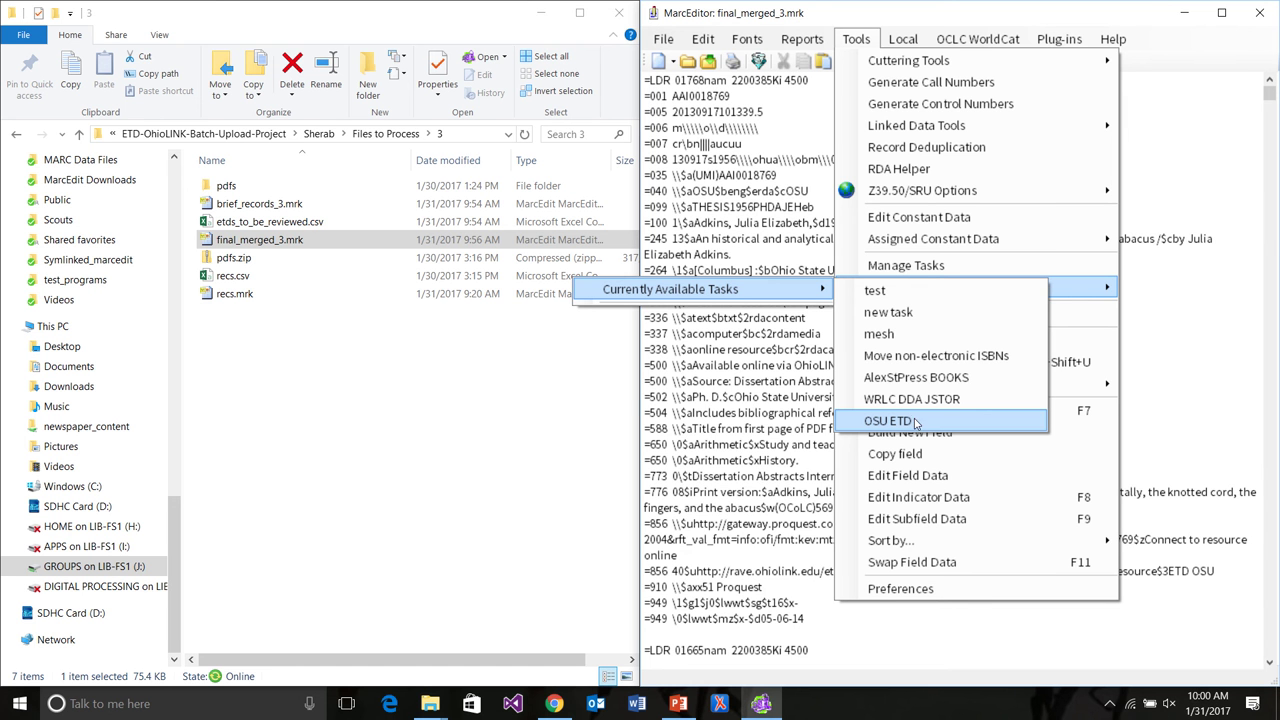
left_click(913, 421)
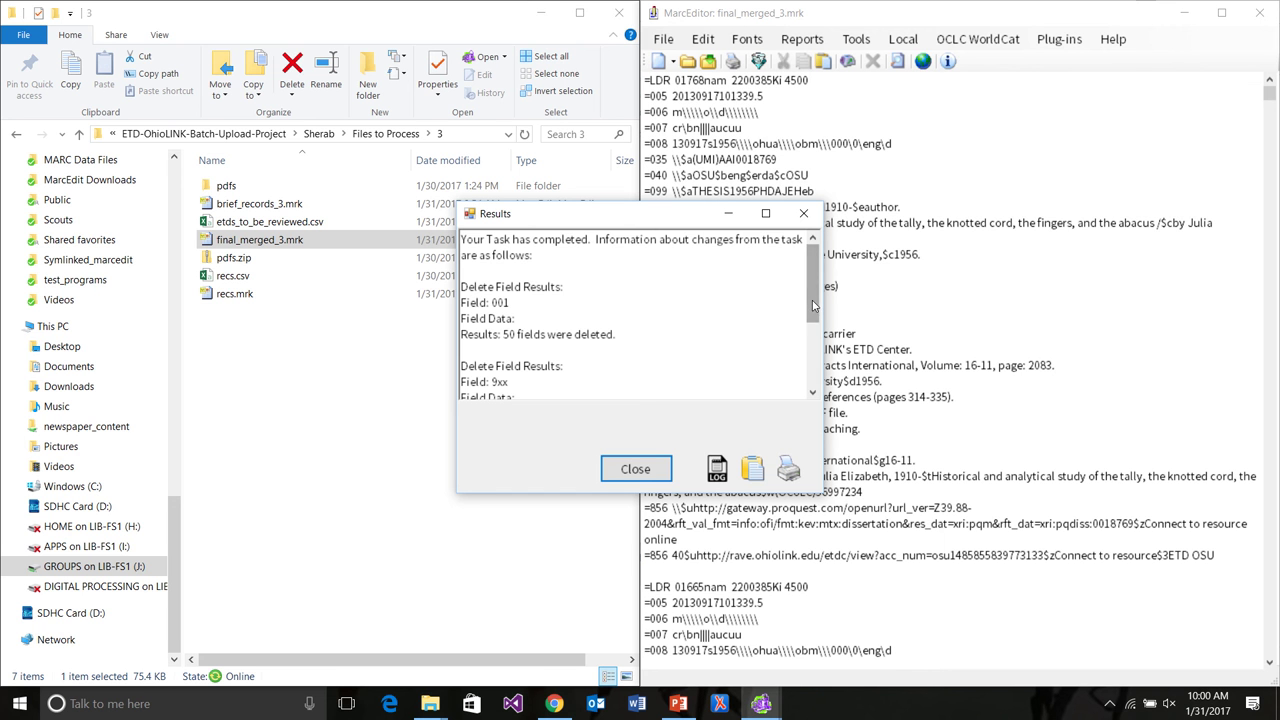
mouse_move(815, 305)
left_mouse_down()
mouse_move(819, 366)
mouse_move(817, 300)
left_mouse_up()
left_click_drag(820, 291, 820, 321)
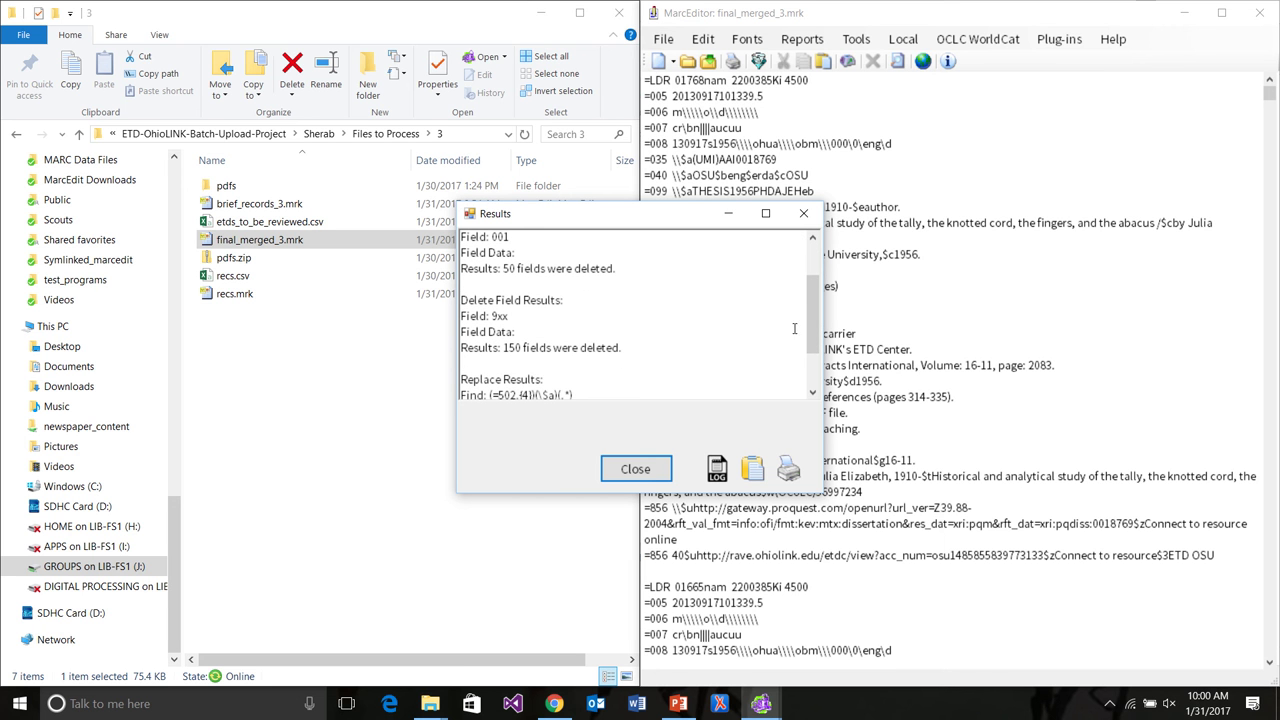
left_click_drag(816, 330, 822, 368)
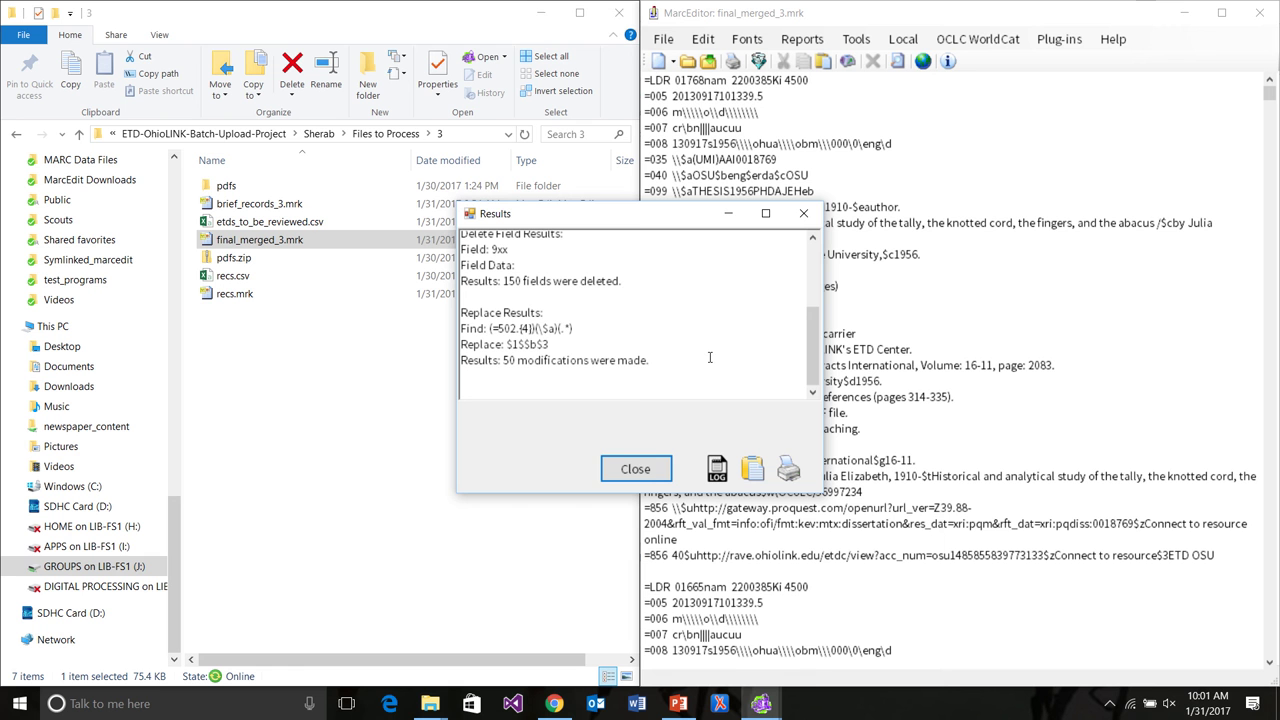
left_click(644, 466)
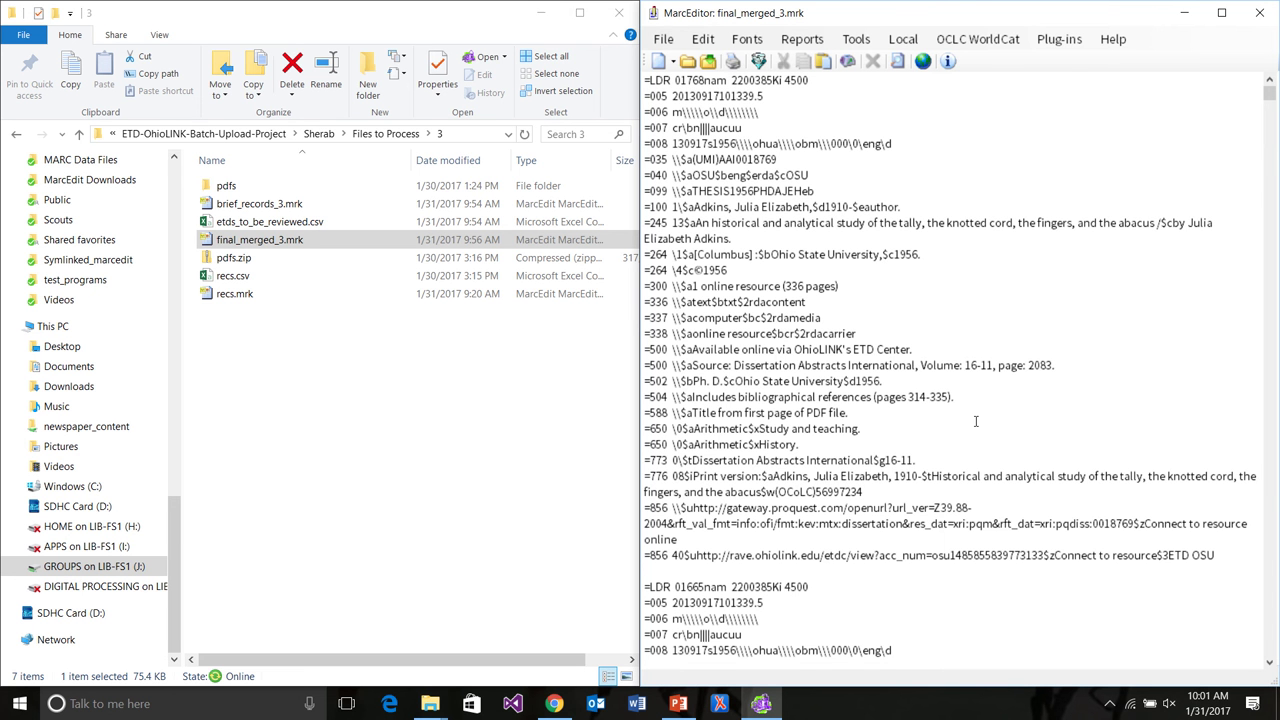
Save the edited final_merged_3.mrk and compile its records to a MARC file named final_marc_to_load_3 in folder 3 of Files to Process.
left_click(707, 61)
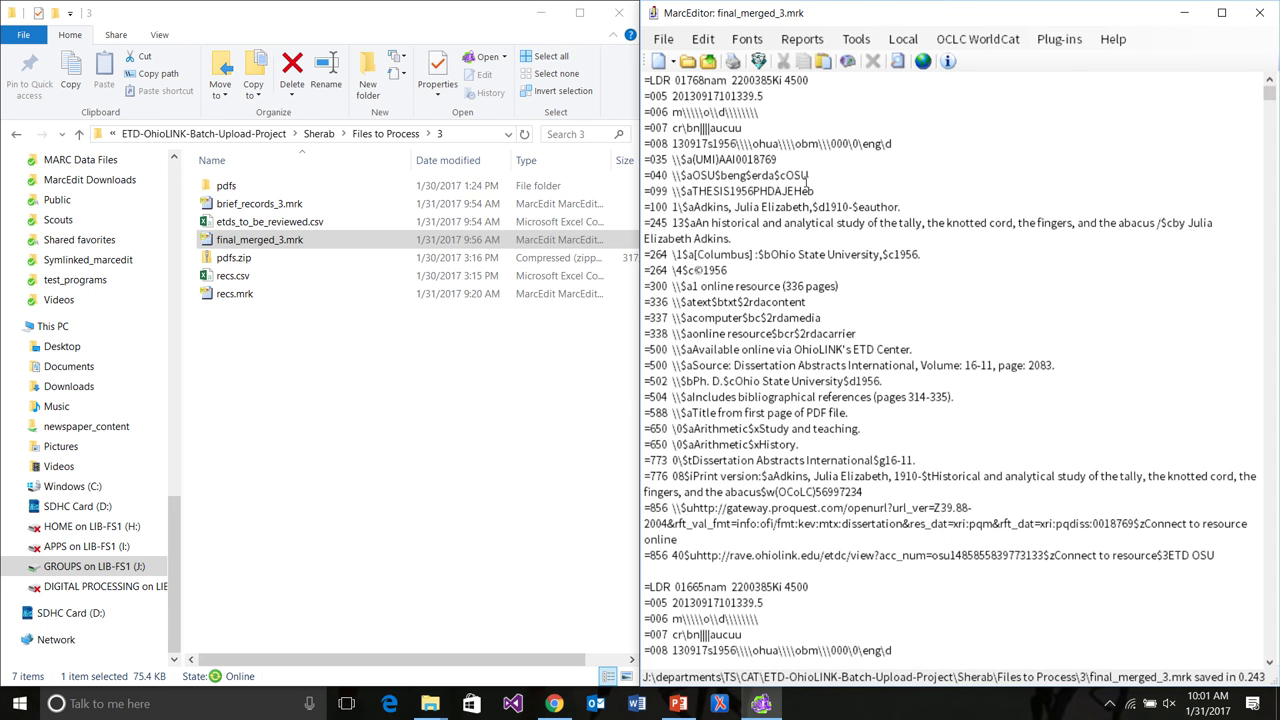
left_click(758, 62)
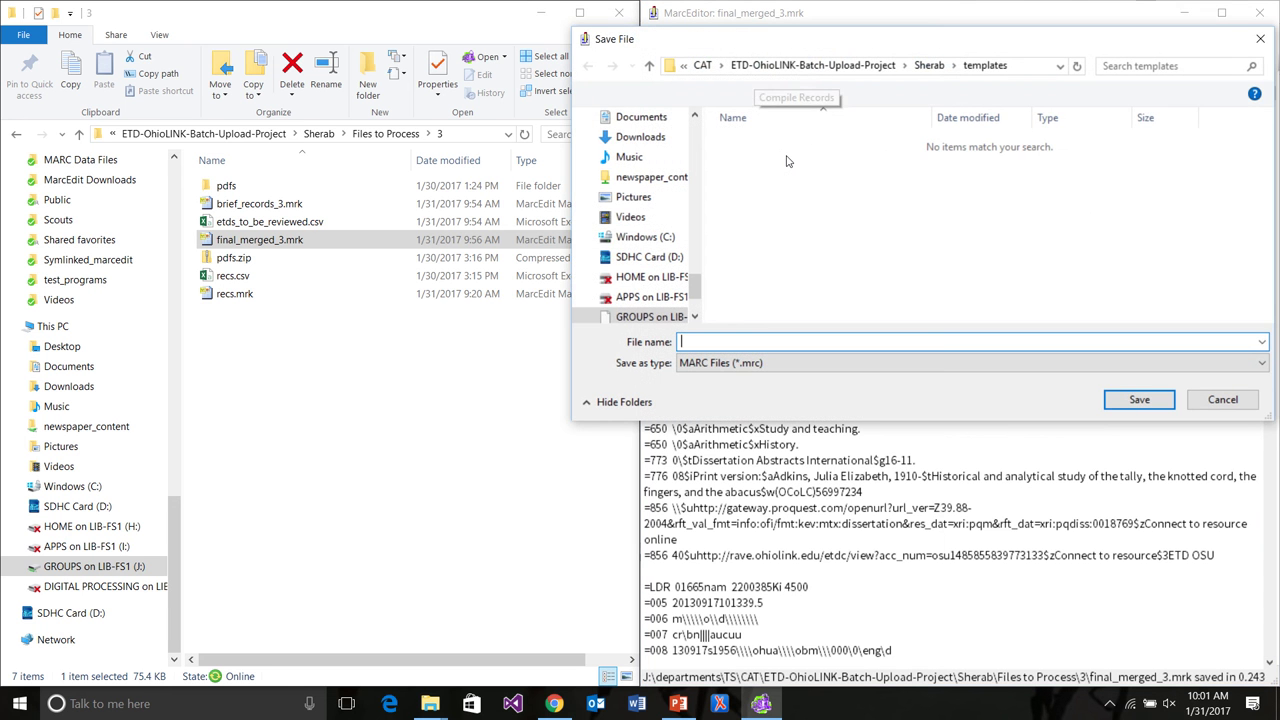
left_click(926, 68)
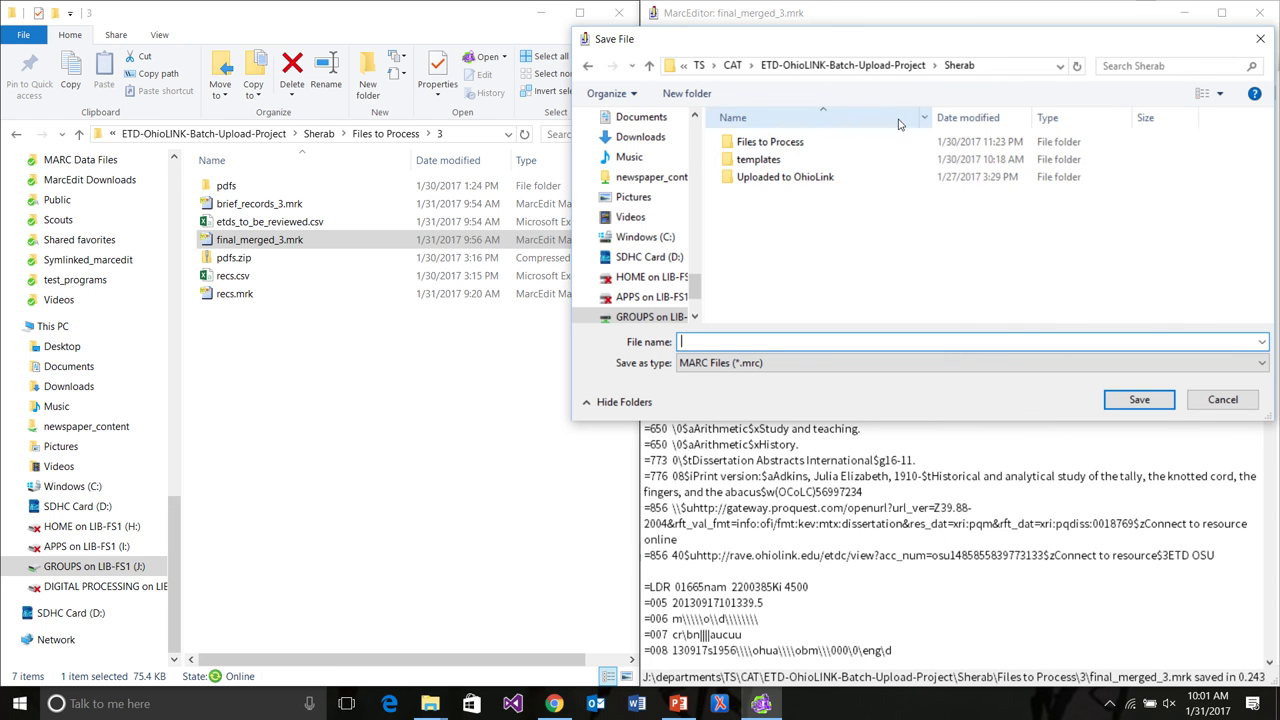
left_click(751, 152)
double_click(751, 152)
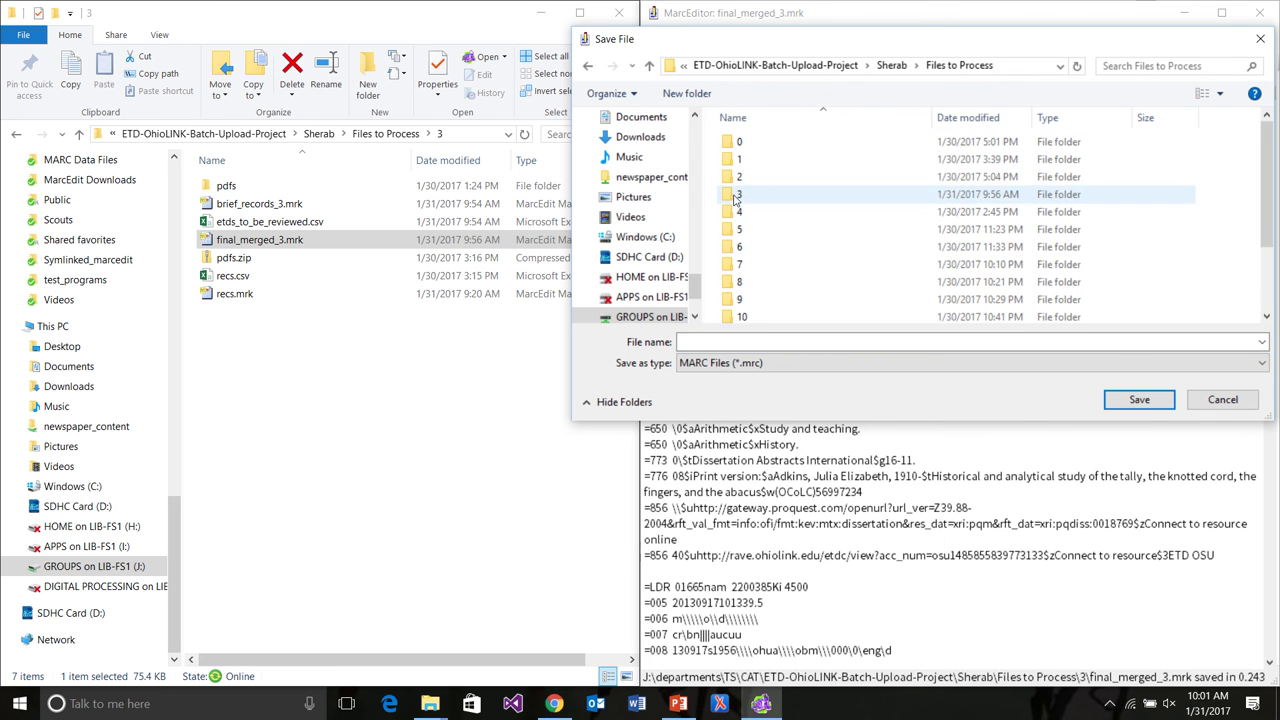
double_click(737, 196)
left_click(771, 342)
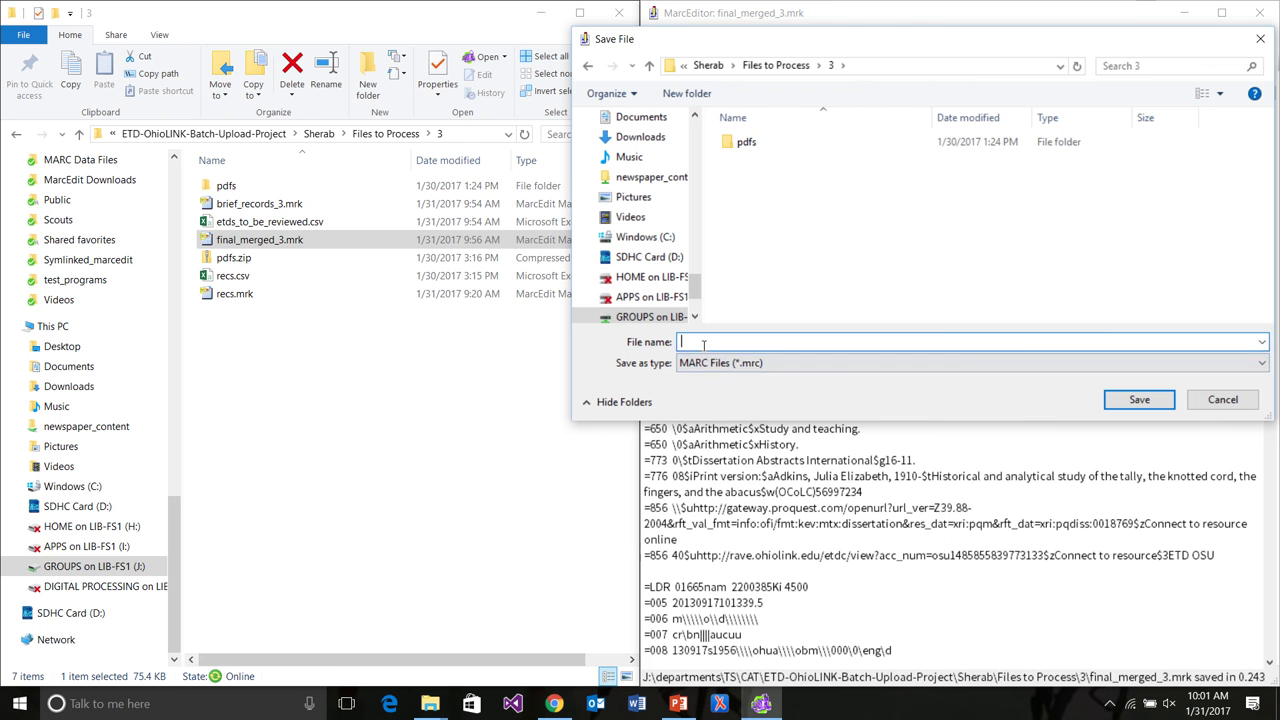
type("final_m")
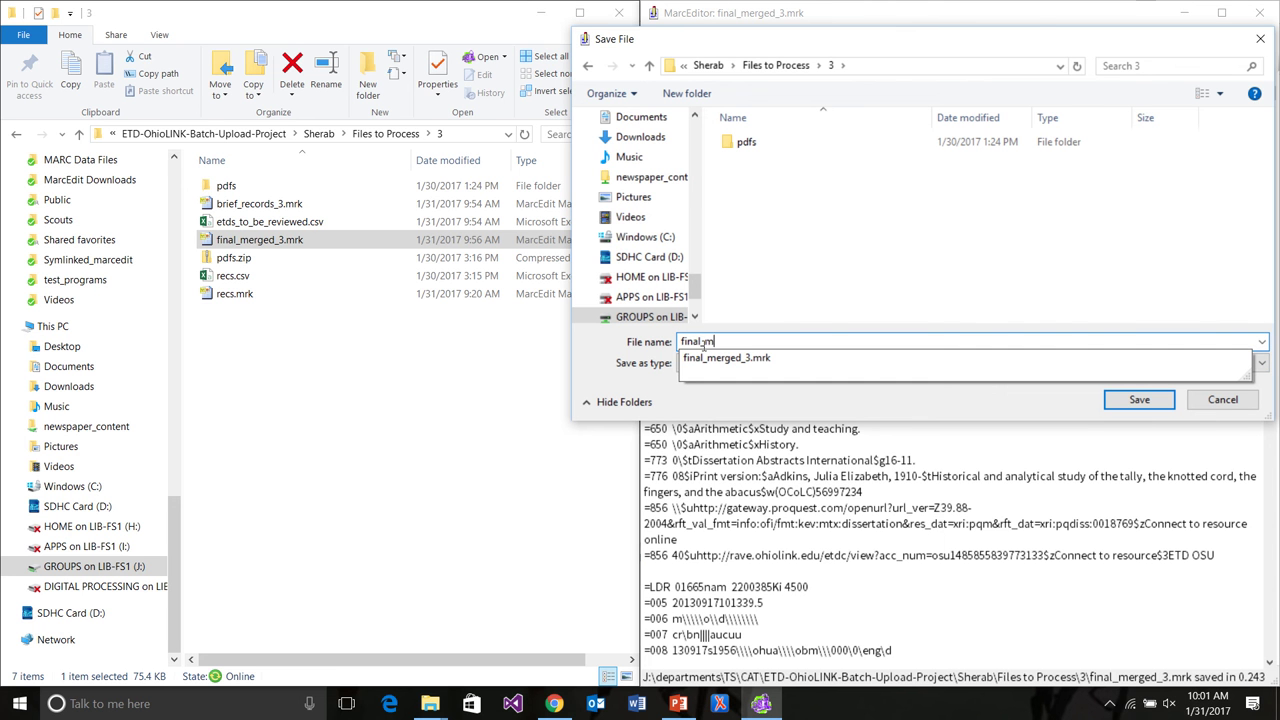
type("arc_to_load_3")
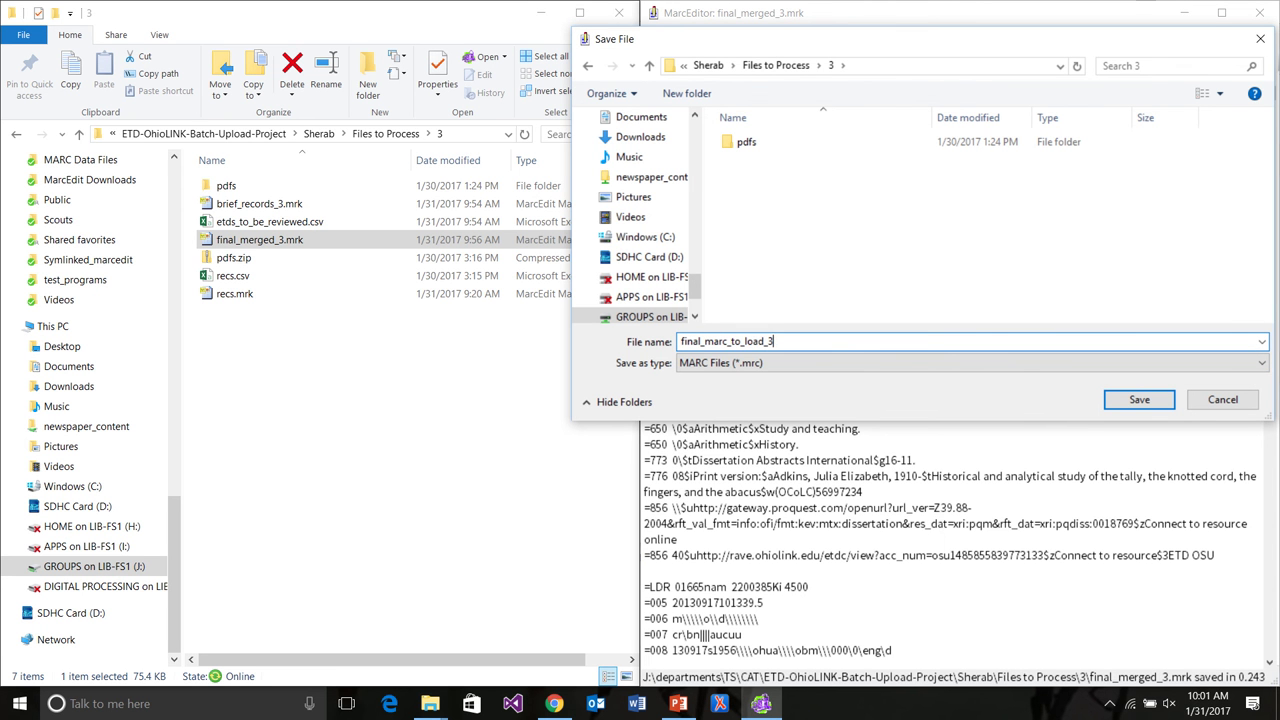
key("Return")
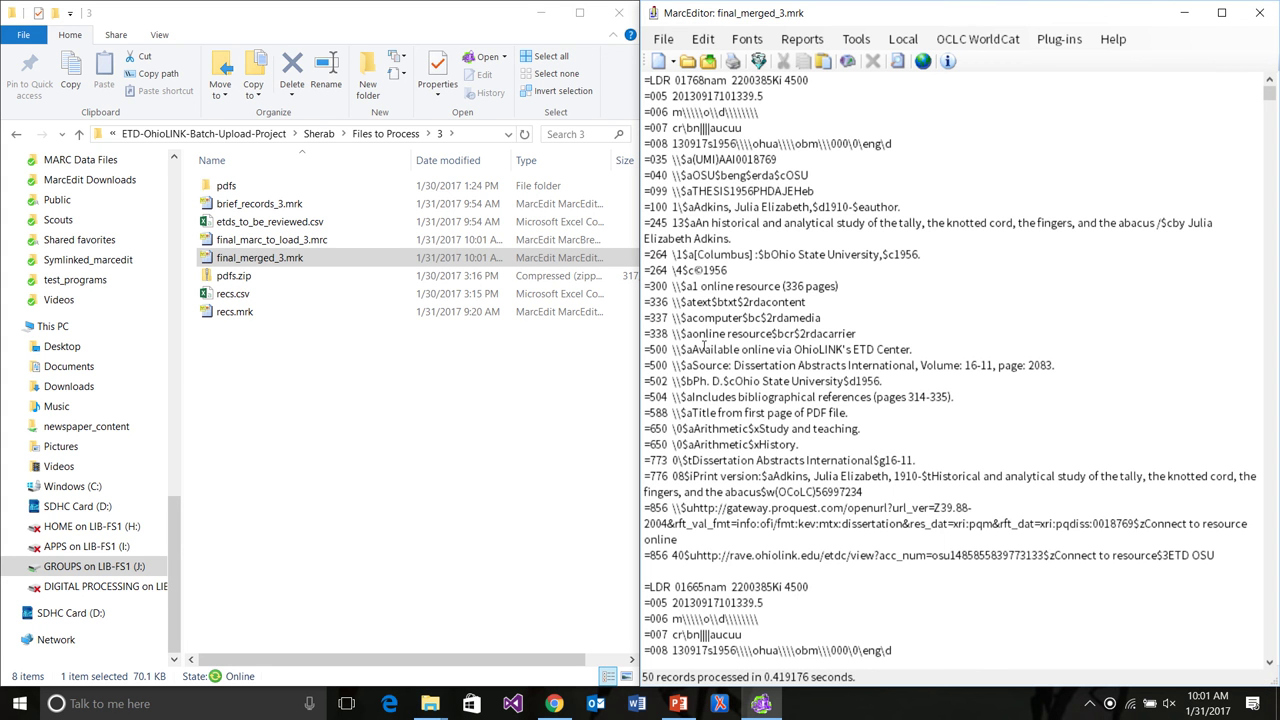
Close MarcEditor and select final_marc_to_load_3.mrc in folder 3.
left_click(1262, 18)
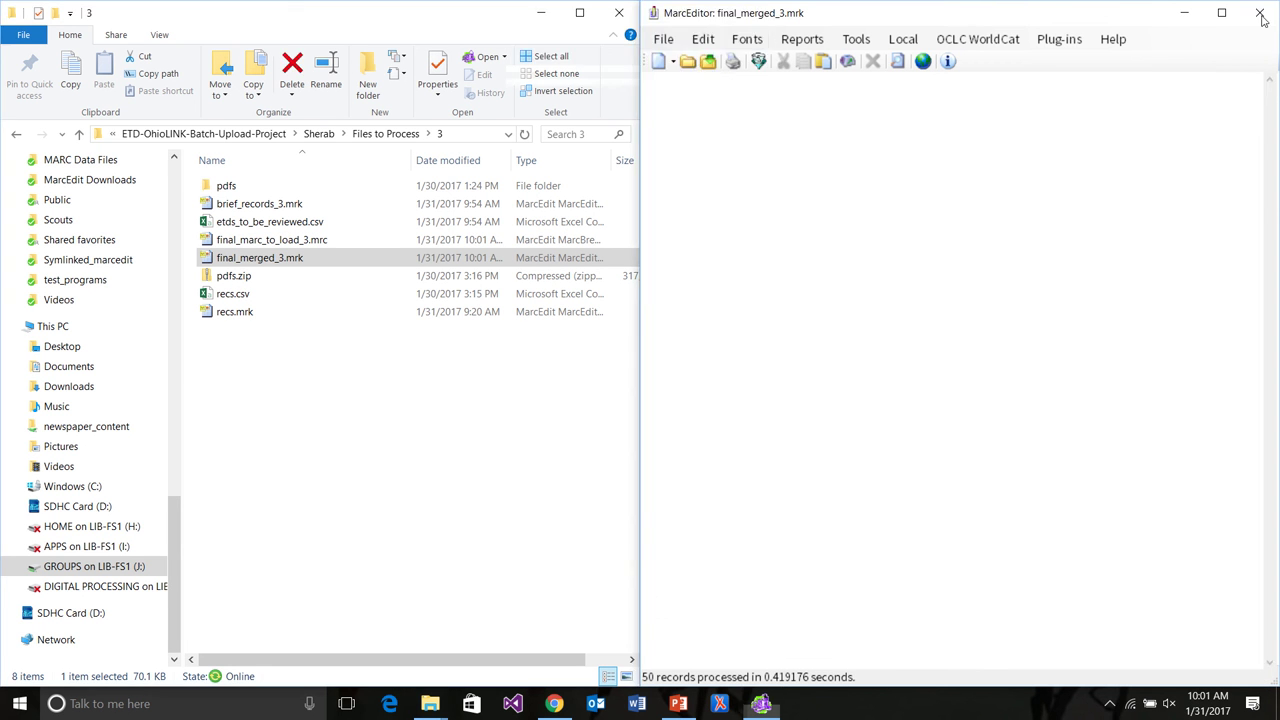
left_click(350, 242)
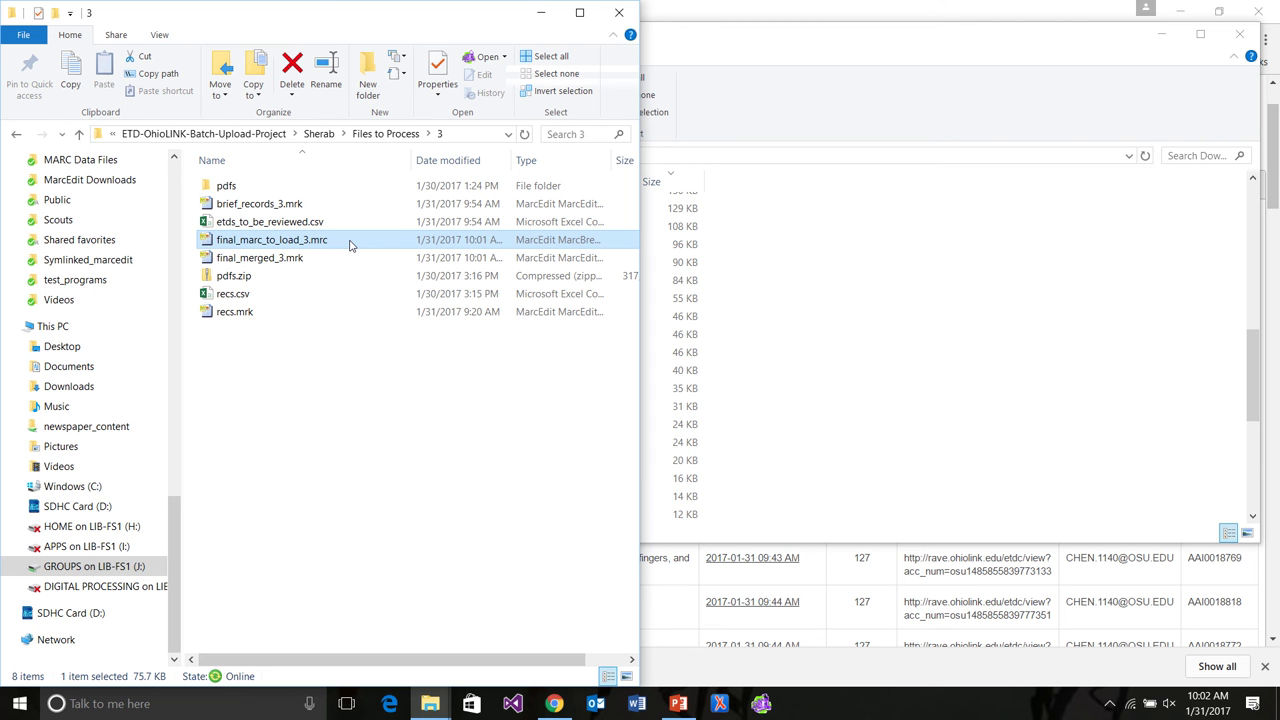
mouse_move(455, 3)
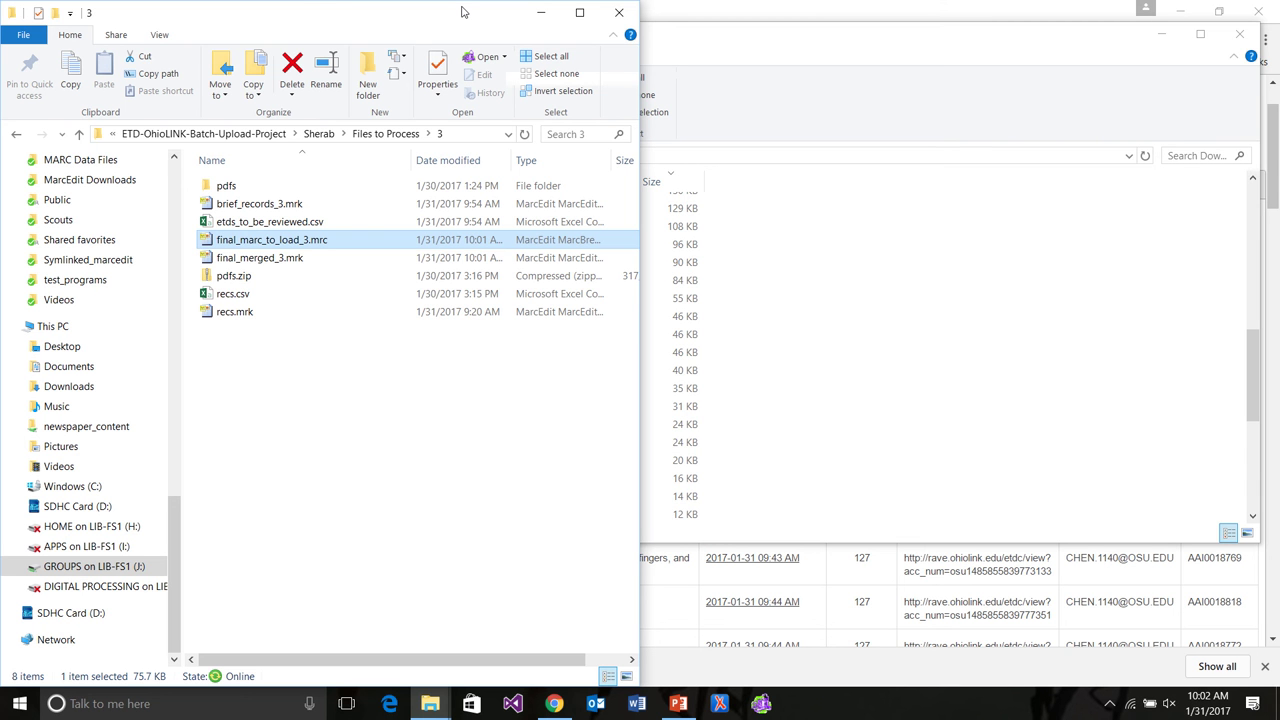
mouse_move(500, 3)
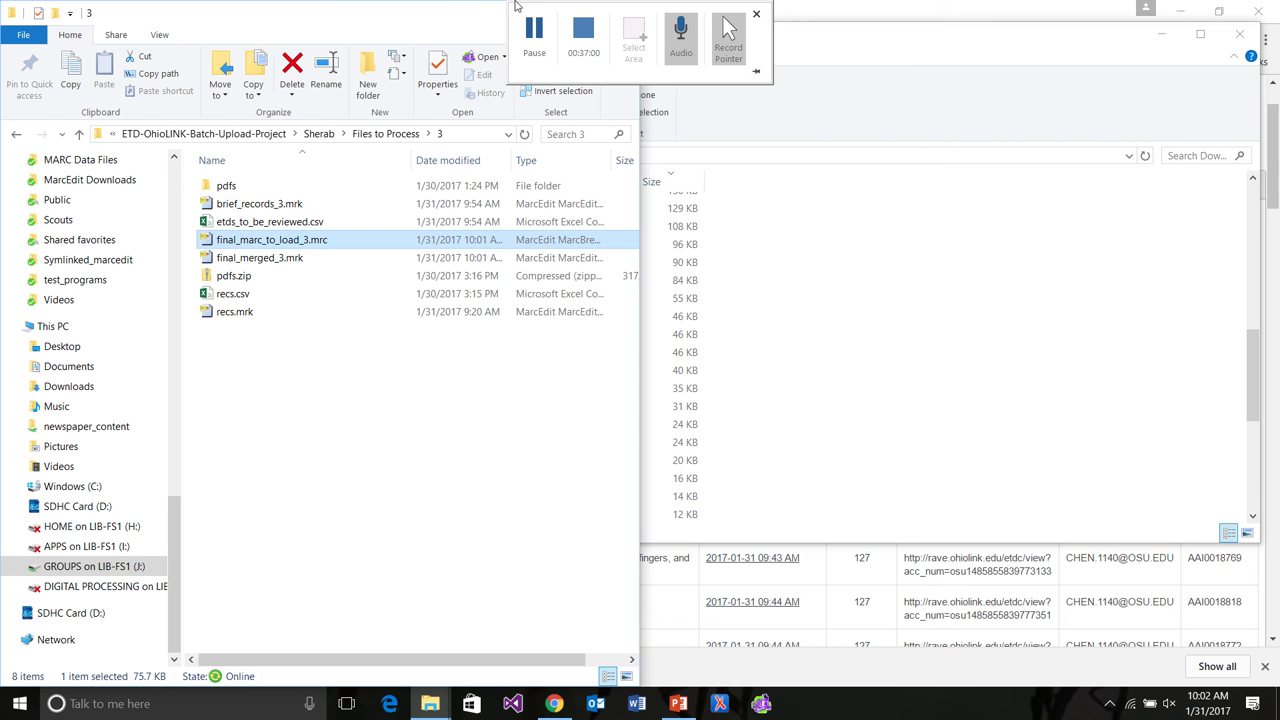